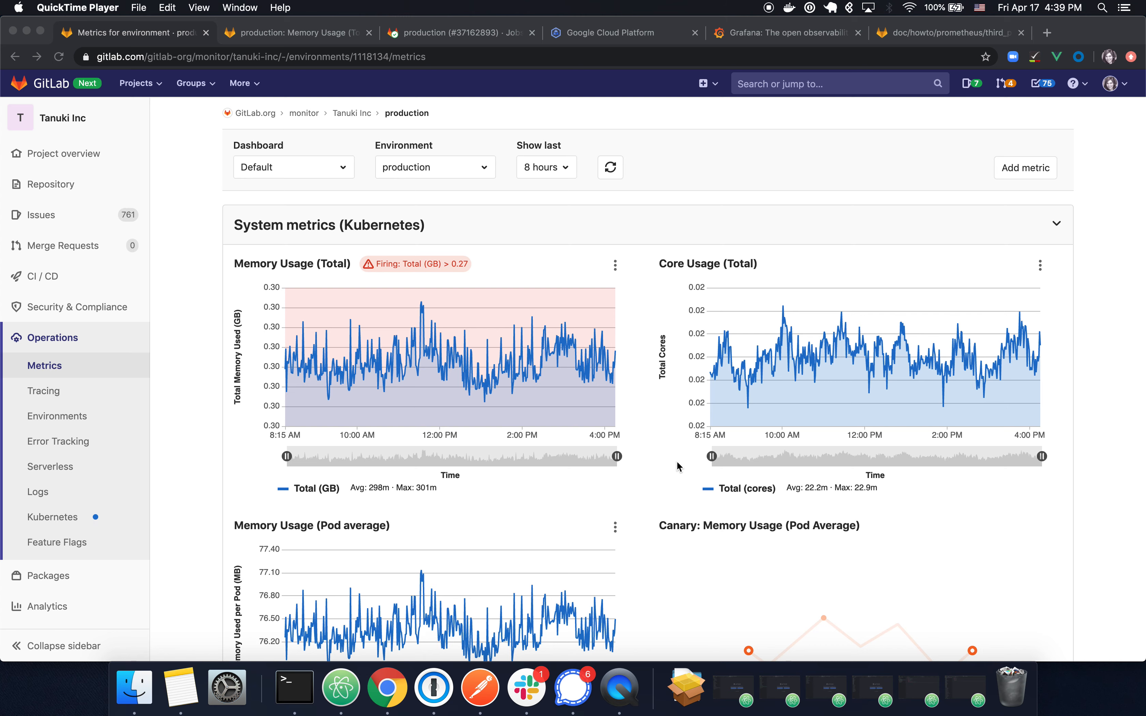
# Step: Scroll the production metrics dashboard down to the alerting Memory Usage (Total) chart
pyautogui.scroll(-7, 679, 466)
# Step: Open and dismiss the Memory Usage (Total) chart's actions menu, then switch to alert issue #916
pyautogui.scroll(8, 679, 467)
pyautogui.click(609, 272)
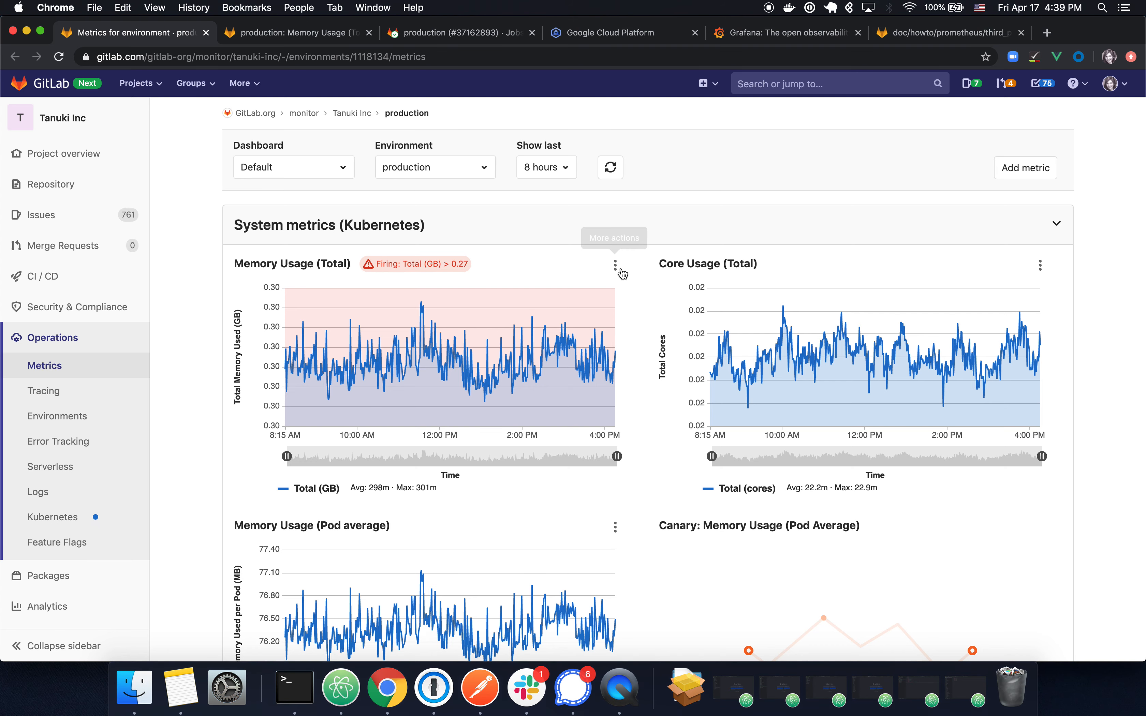
pyautogui.click(616, 269)
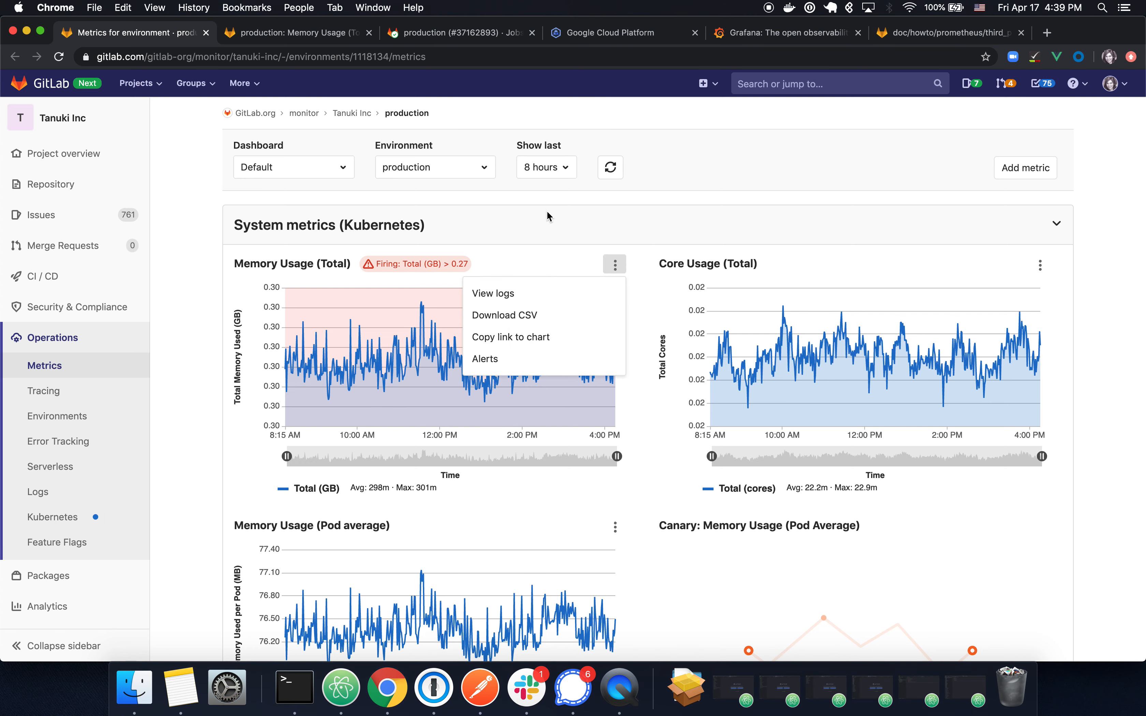
pyautogui.click(567, 212)
pyautogui.hotkey('ctrl', 'Tab')
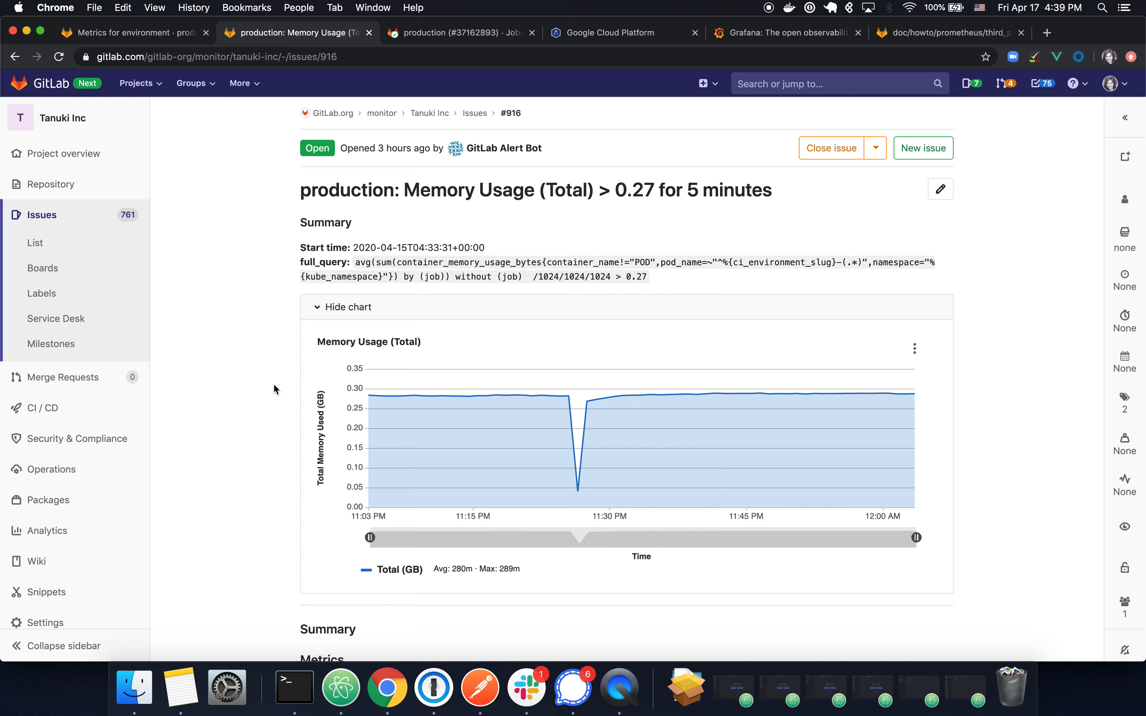
# Step: Close the Metrics and issue #916 tabs and go to the grafana-demo project overview
pyautogui.hotkey('ctrl', 'shift', 'Tab')
pyautogui.press('super+w')
pyautogui.press('super+w')
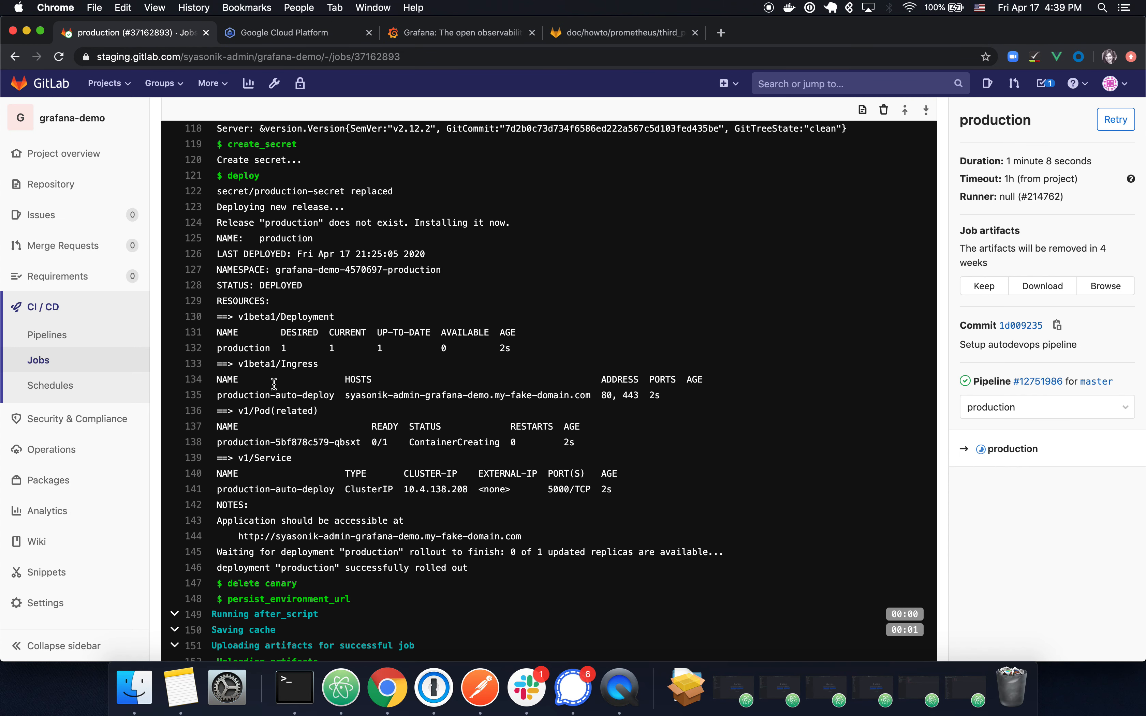
pyautogui.click(77, 157)
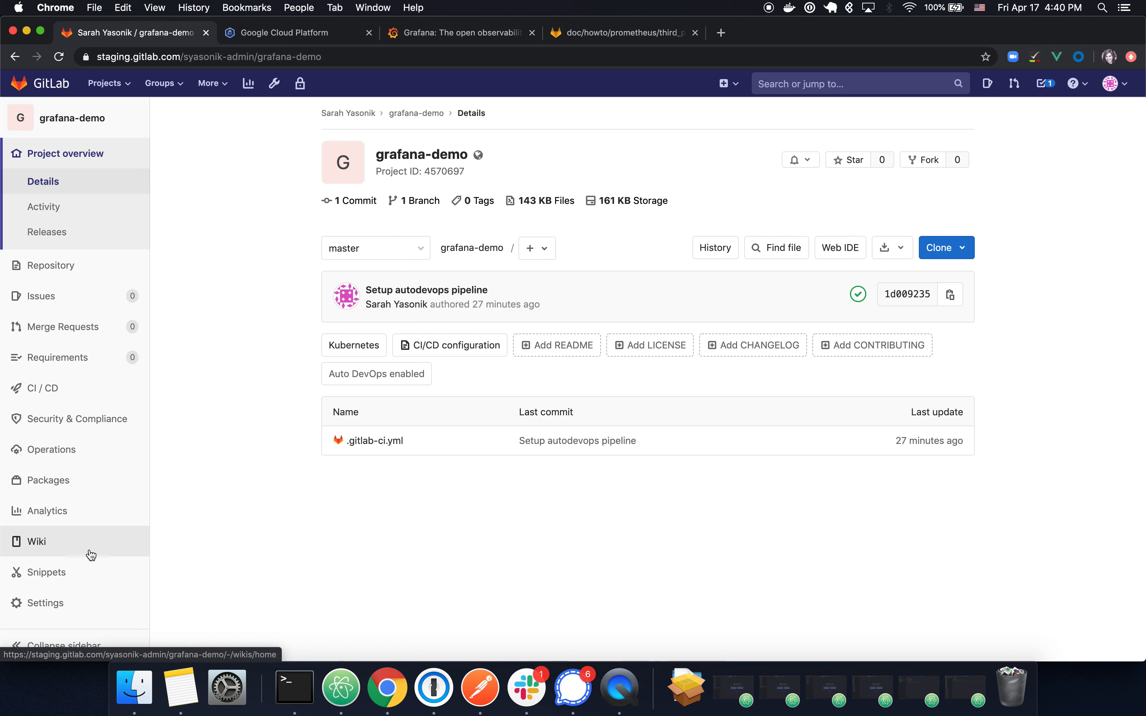
pyautogui.moveTo(93, 613)
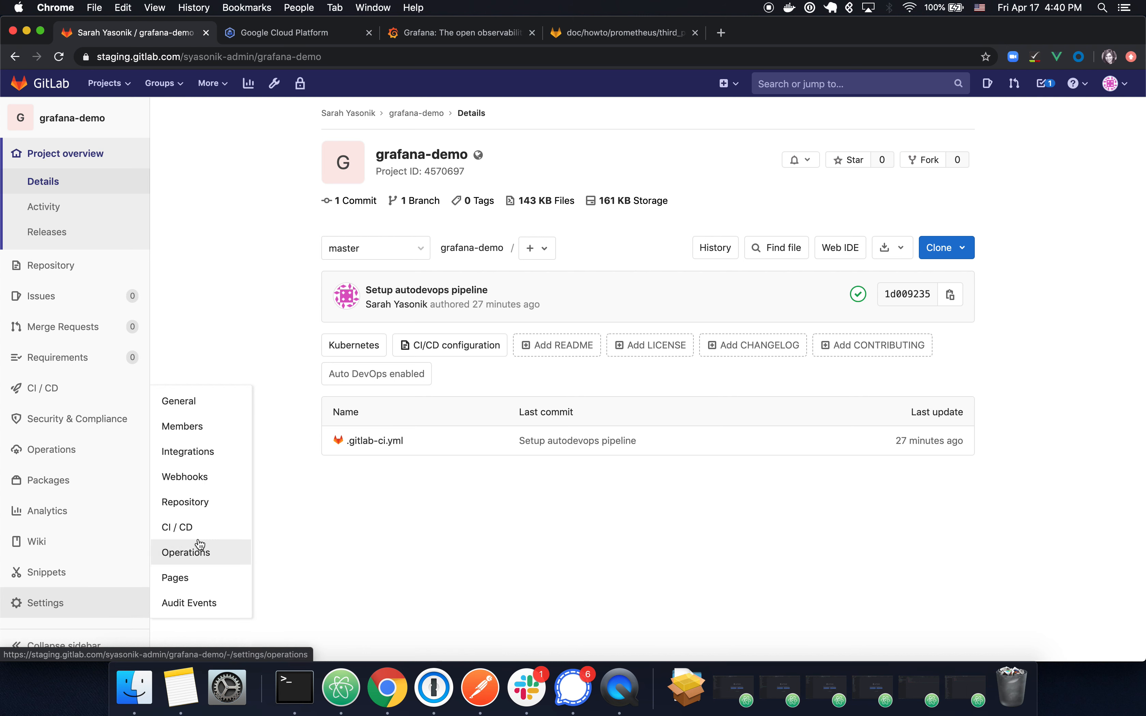
# Step: Expand External Dashboard in Operations Settings, then select the Grafana dashboard's full URL in its tab
pyautogui.click(214, 557)
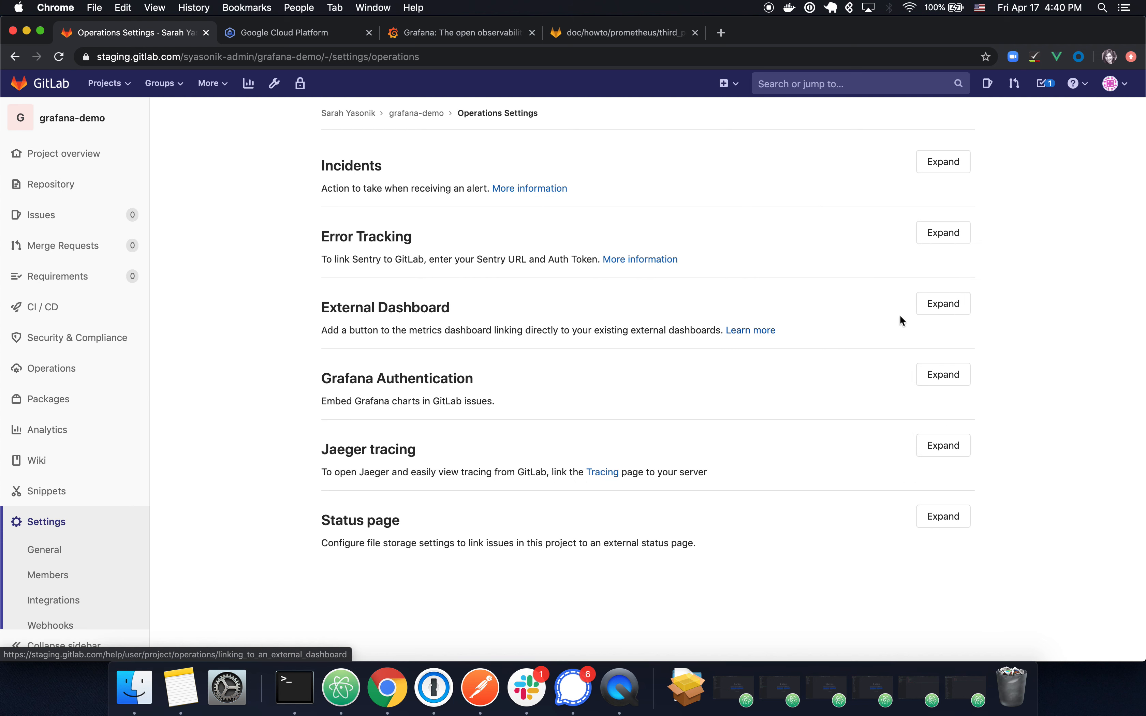
pyautogui.click(943, 311)
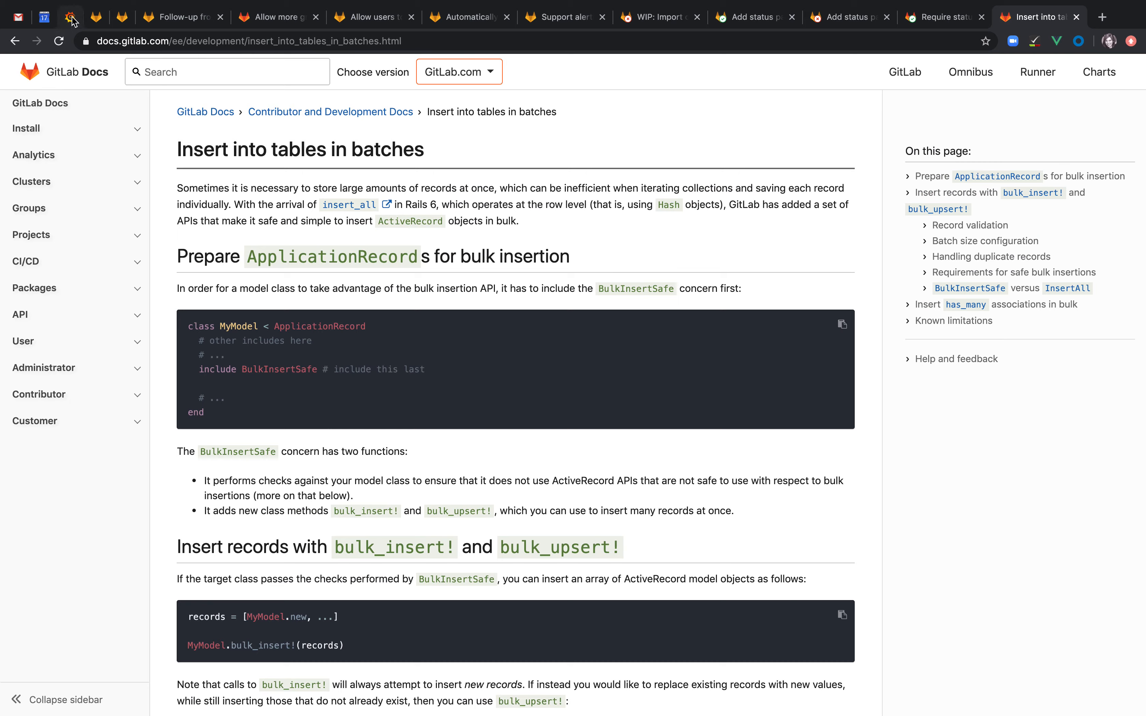
pyautogui.click(70, 17)
pyautogui.click(277, 41)
pyautogui.press('super+c')
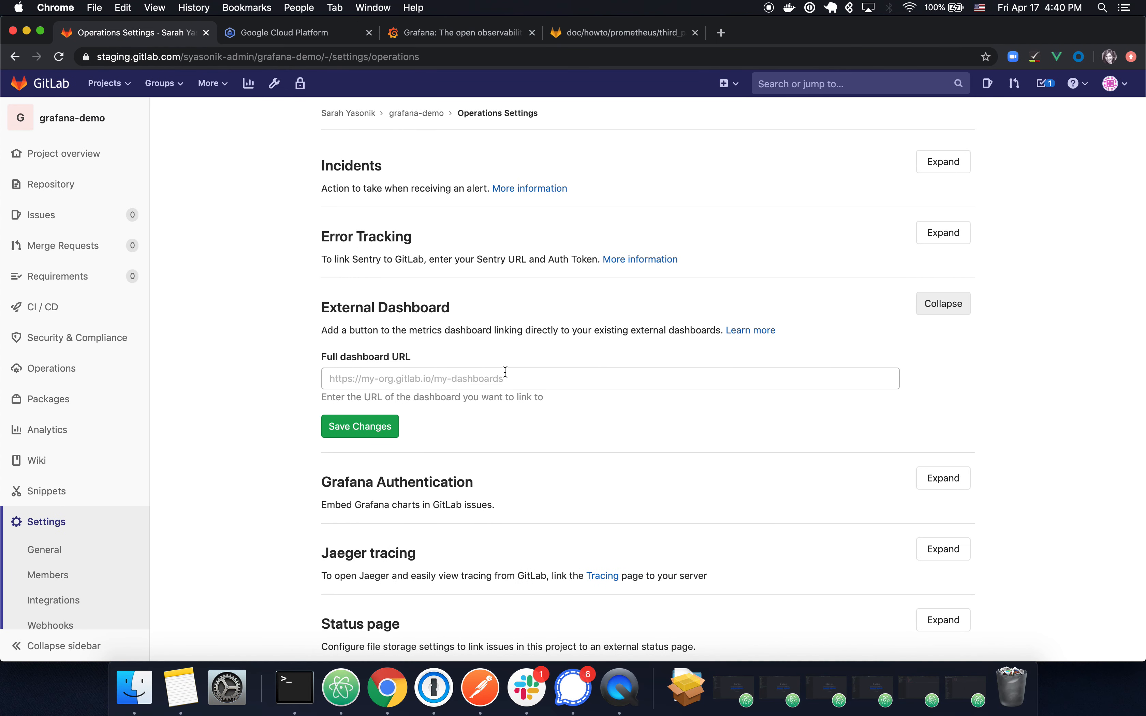
# Step: Paste the full Grafana dashboard URL into Full dashboard URL and try saving it
pyautogui.click(505, 373)
pyautogui.press('super+v')
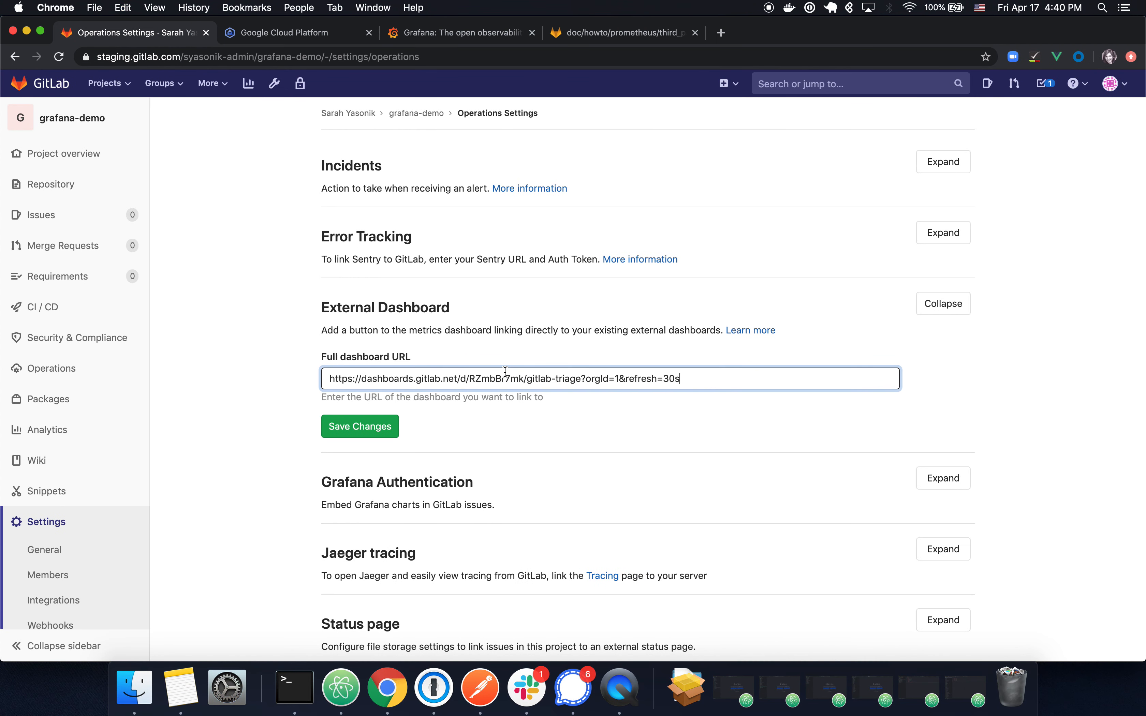
pyautogui.click(383, 427)
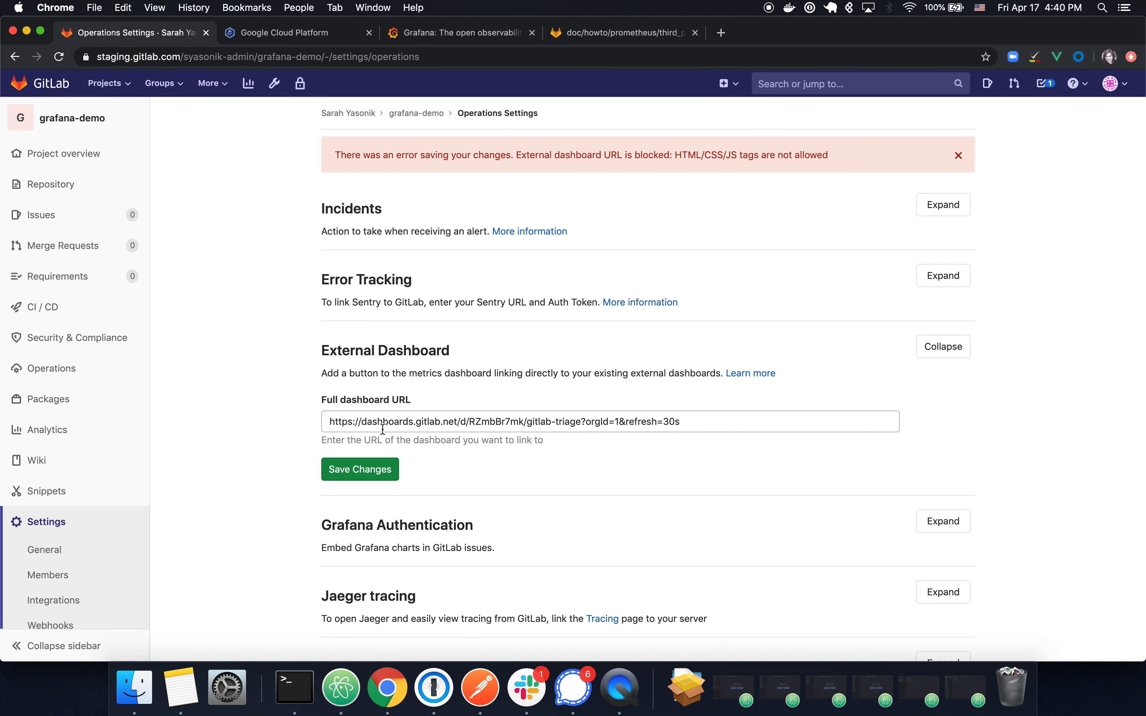
pyautogui.click(717, 422)
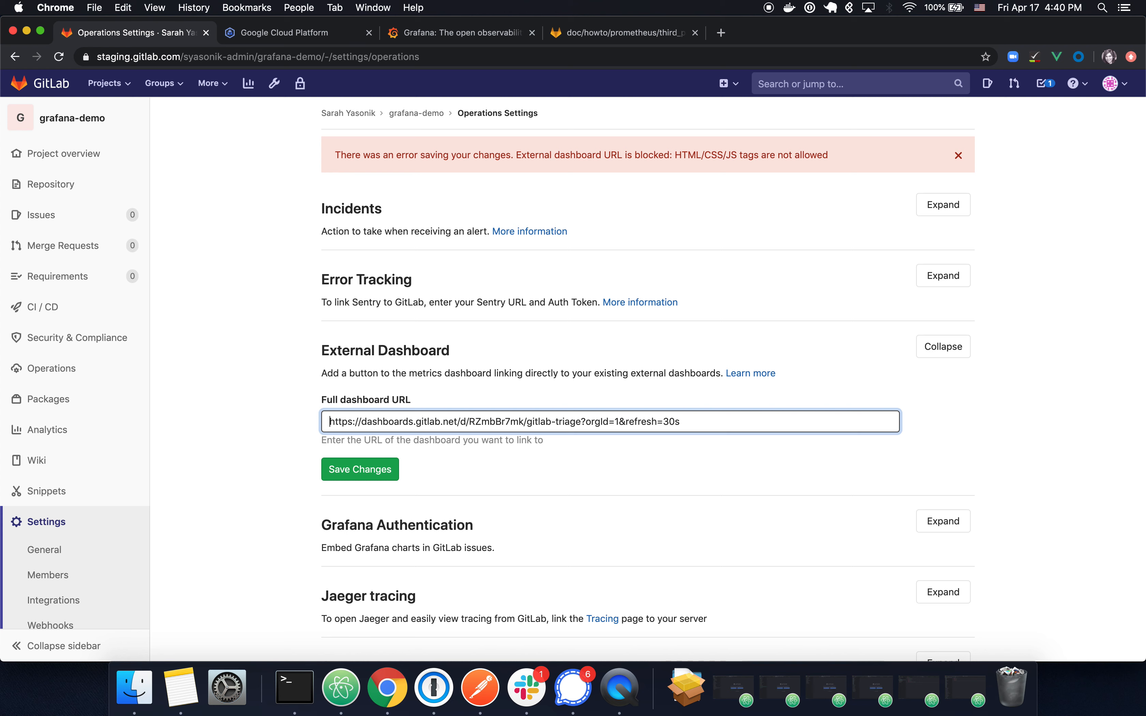
pyautogui.hotkey('shift', 'Left')
pyautogui.hotkey('shift', 'Left')
pyautogui.hotkey('shift', 'Left')
pyautogui.hotkey('shift', 'Left')
pyautogui.hotkey('shift', 'Left')
pyautogui.hotkey('shift', 'Left')
pyautogui.hotkey('shift', 'Left')
pyautogui.hotkey('shift', 'Left')
pyautogui.hotkey('shift', 'Left')
pyautogui.hotkey('shift', 'Left')
pyautogui.hotkey('shift', 'Left')
pyautogui.hotkey('shift', 'Left')
pyautogui.hotkey('shift', 'Left')
pyautogui.hotkey('shift', 'Left')
pyautogui.hotkey('shift', 'Left')
pyautogui.hotkey('shift', 'Left')
pyautogui.hotkey('shift', 'Left')
pyautogui.hotkey('shift', 'Left')
pyautogui.hotkey('shift', 'Left')
pyautogui.hotkey('shift', 'Left')
pyautogui.hotkey('shift', 'Left')
pyautogui.hotkey('shift', 'Left')
pyautogui.hotkey('shift', 'Left')
pyautogui.hotkey('shift', 'Left')
pyautogui.hotkey('shift', 'Left')
pyautogui.hotkey('shift', 'Left')
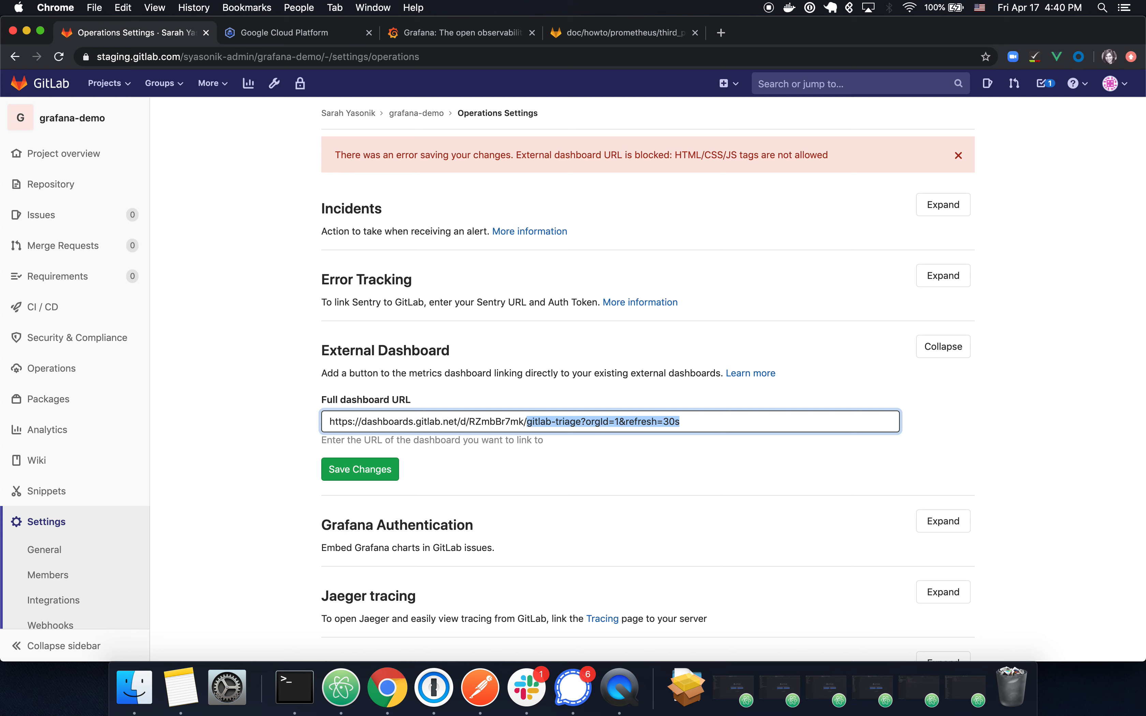
pyautogui.hotkey('shift', 'Left')
pyautogui.hotkey('alt', 'shift', 'Left')
pyautogui.hotkey('shift', 'Left')
pyautogui.hotkey('shift', 'Left')
pyautogui.hotkey('shift', 'Left')
pyautogui.press('BackSpace')
pyautogui.click(369, 475)
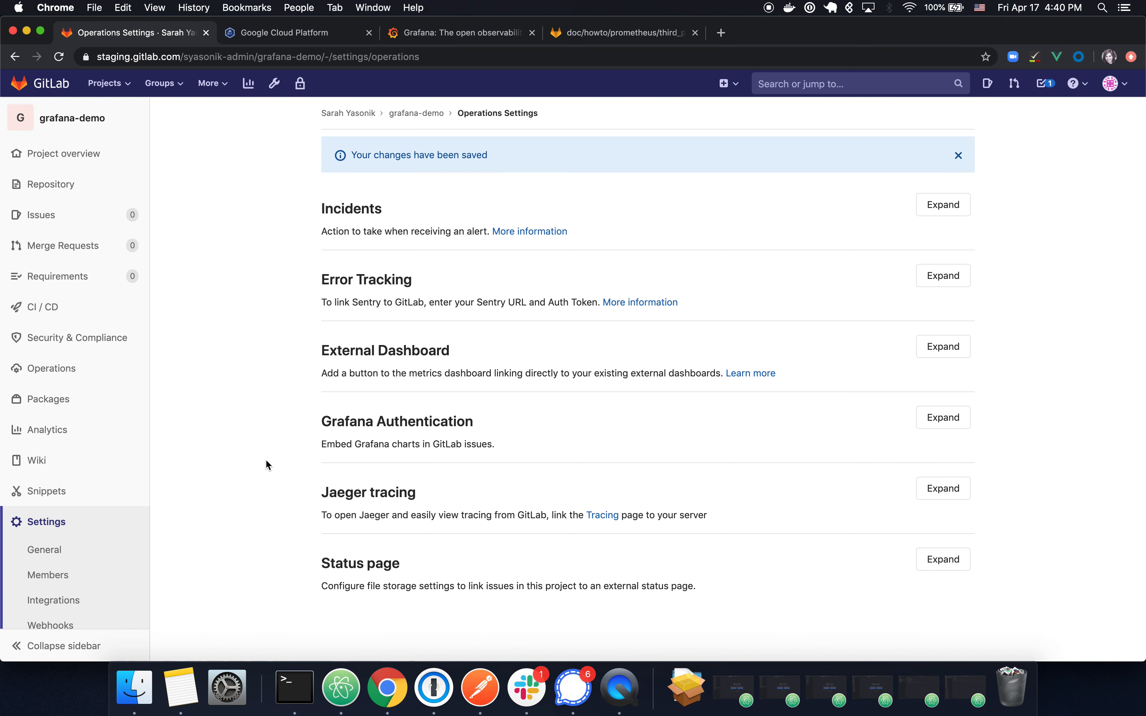
pyautogui.moveTo(67, 374)
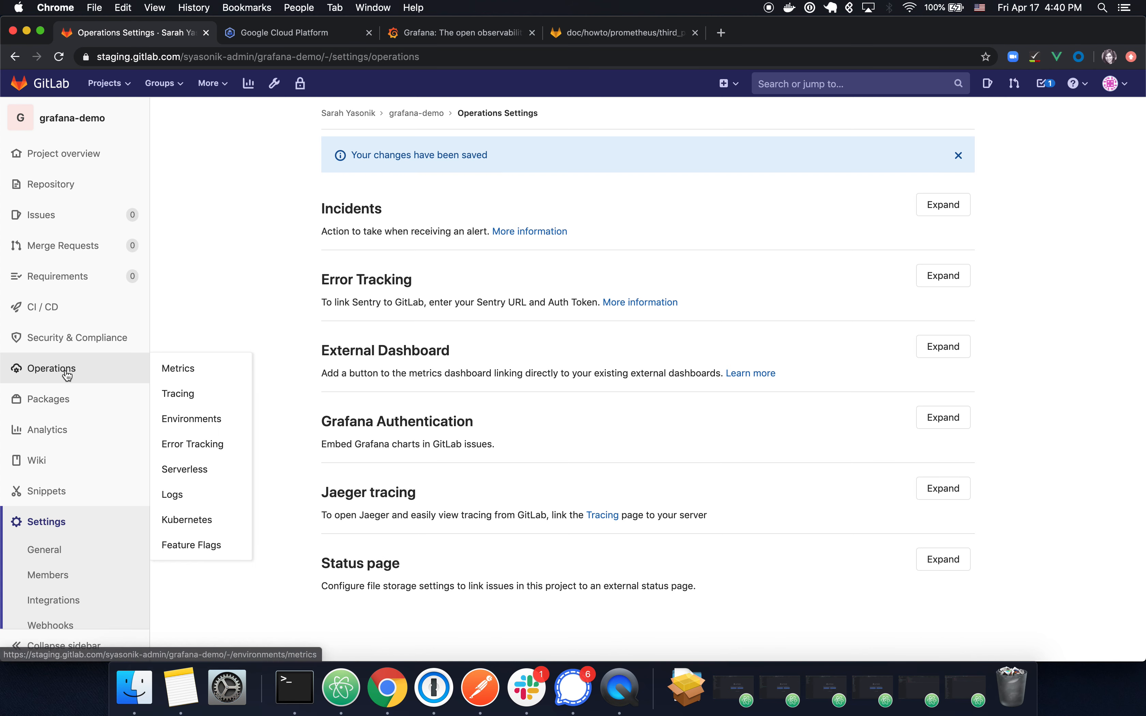
pyautogui.click(929, 352)
# Step: From the production Metrics page, follow View full dashboard to Grafana's GitLab Triage dashboard
pyautogui.moveTo(47, 374)
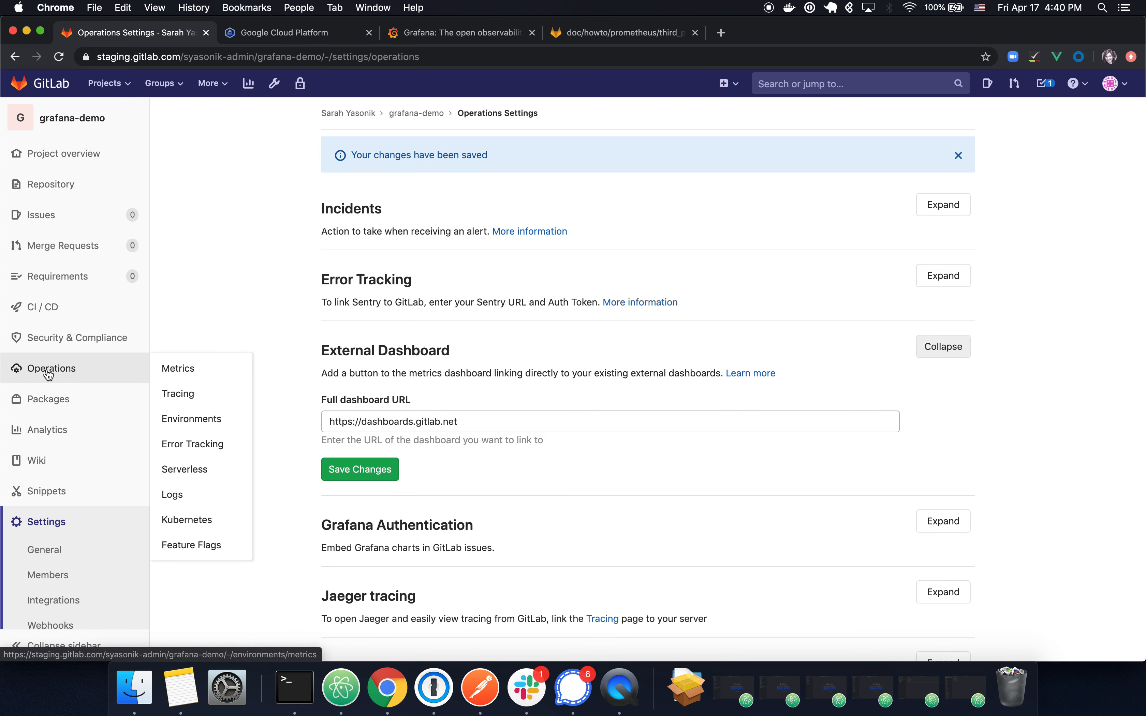
pyautogui.click(198, 377)
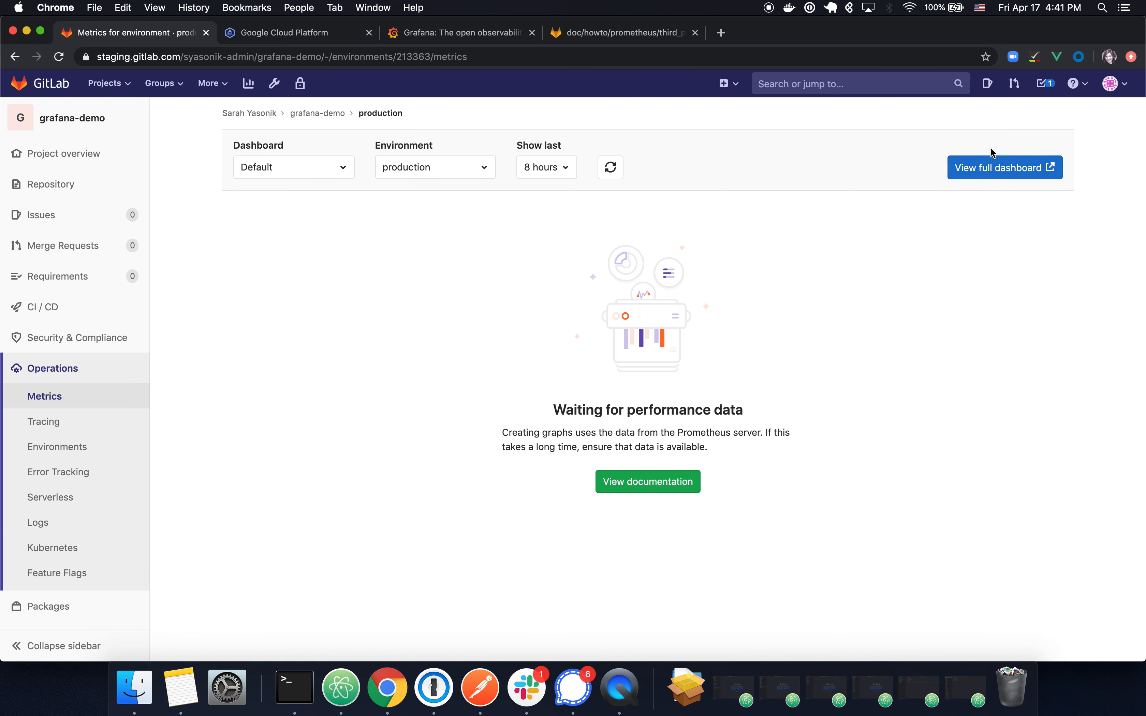
pyautogui.click(1014, 174)
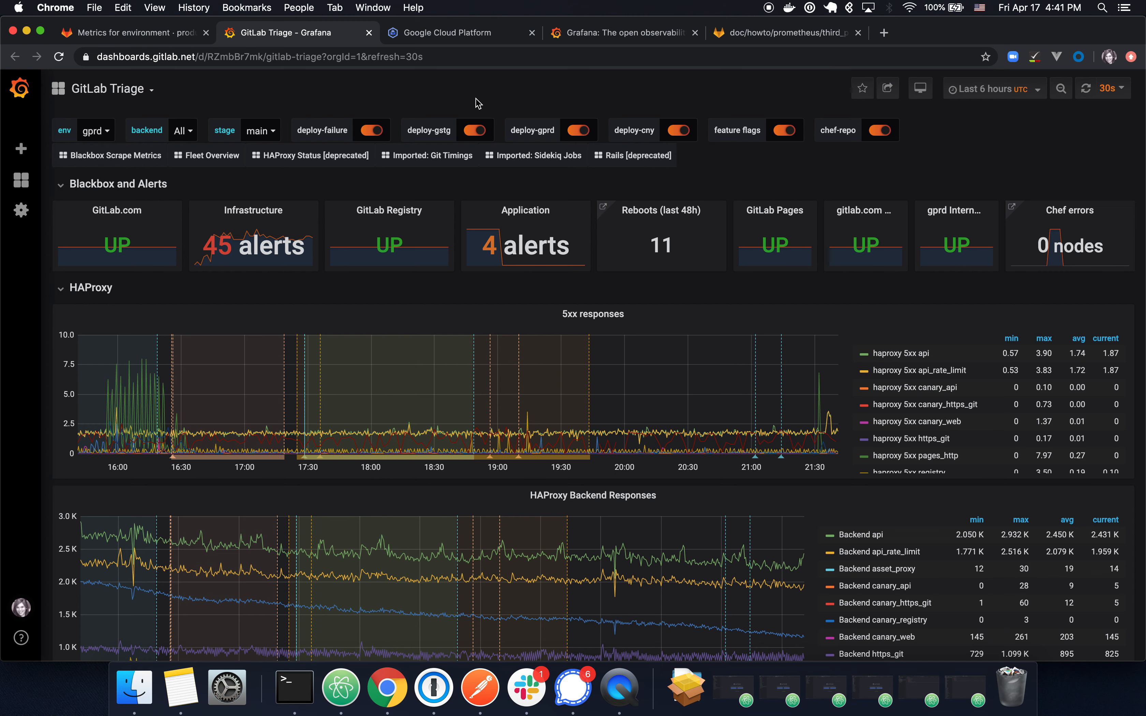
# Step: Close the Grafana GitLab Triage tab to return to GitLab's production metrics
pyautogui.press('super+w')
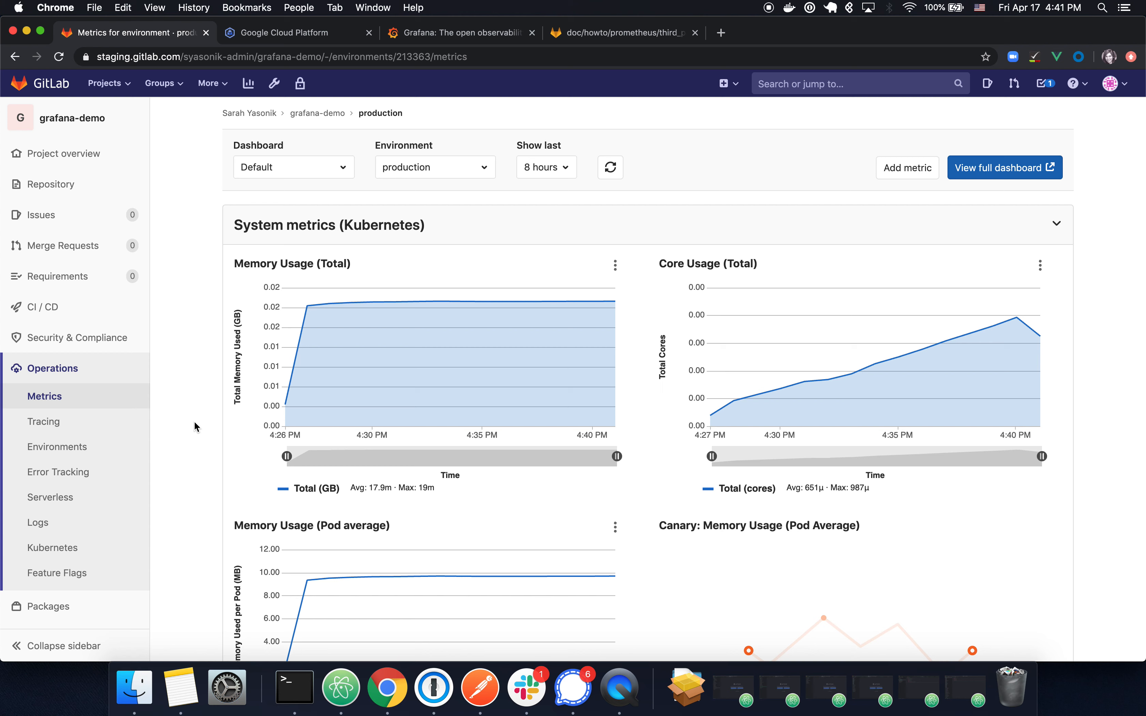
# Step: Return from the production metrics page to the grafana-demo Project overview
pyautogui.click(66, 156)
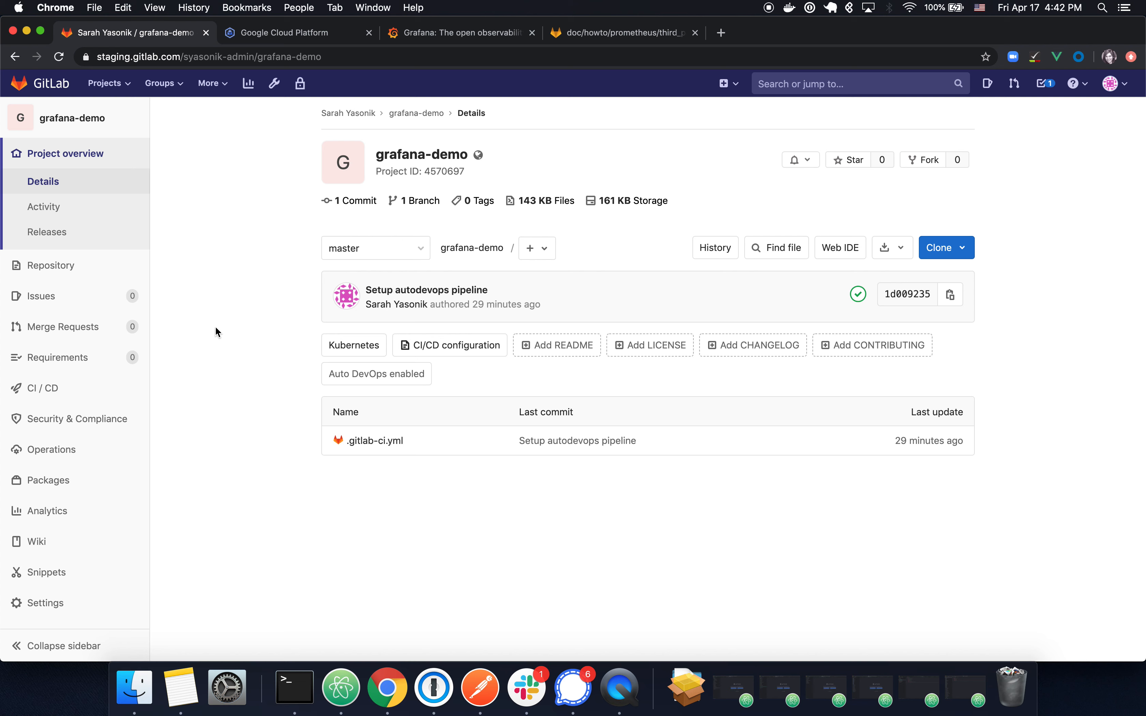
pyautogui.moveTo(75, 463)
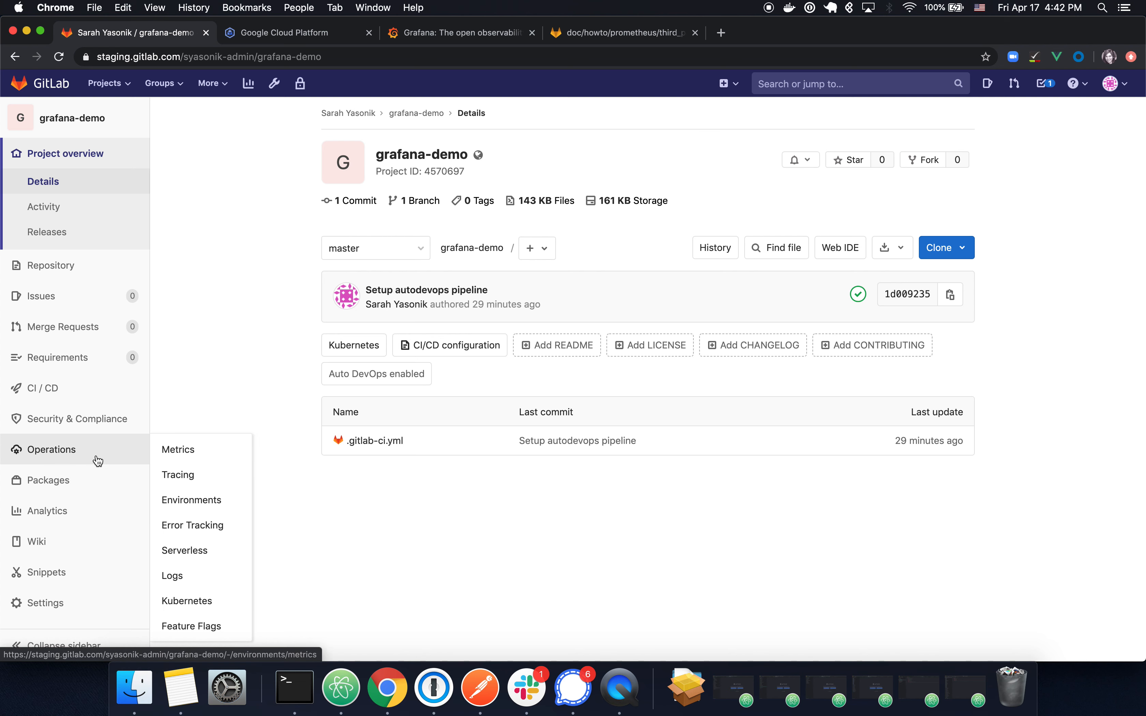
# Step: Open the project cluster's Applications tab via Operations > Kubernetes and scroll to Prometheus
pyautogui.click(203, 612)
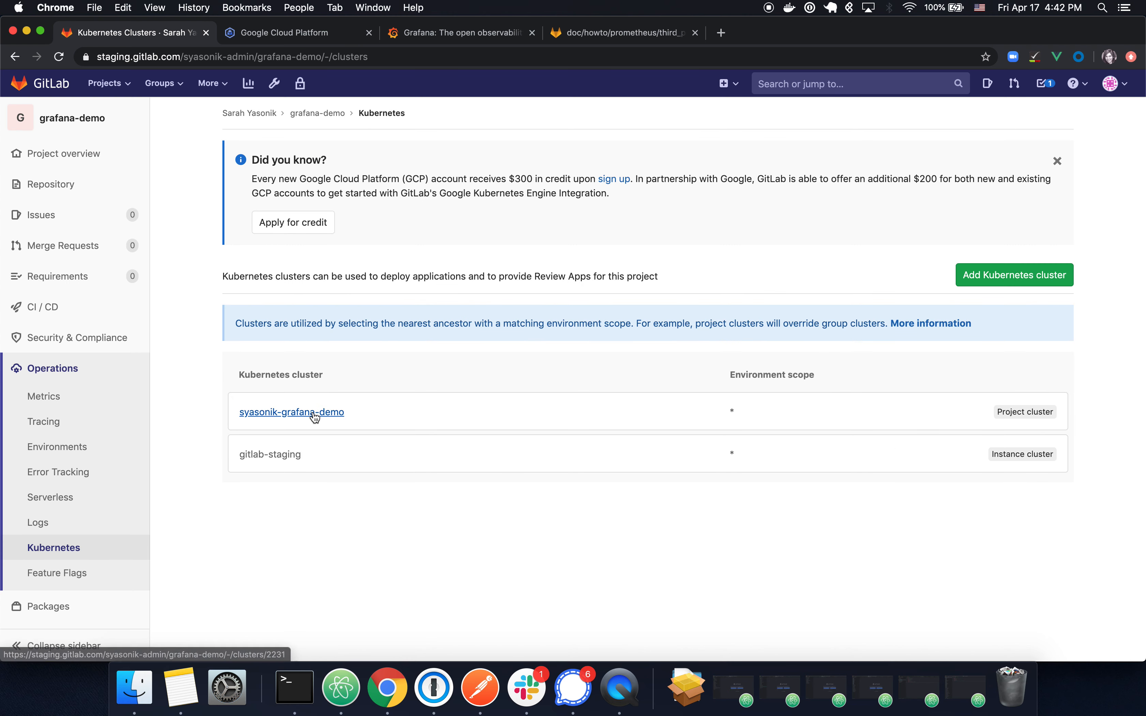
pyautogui.click(314, 412)
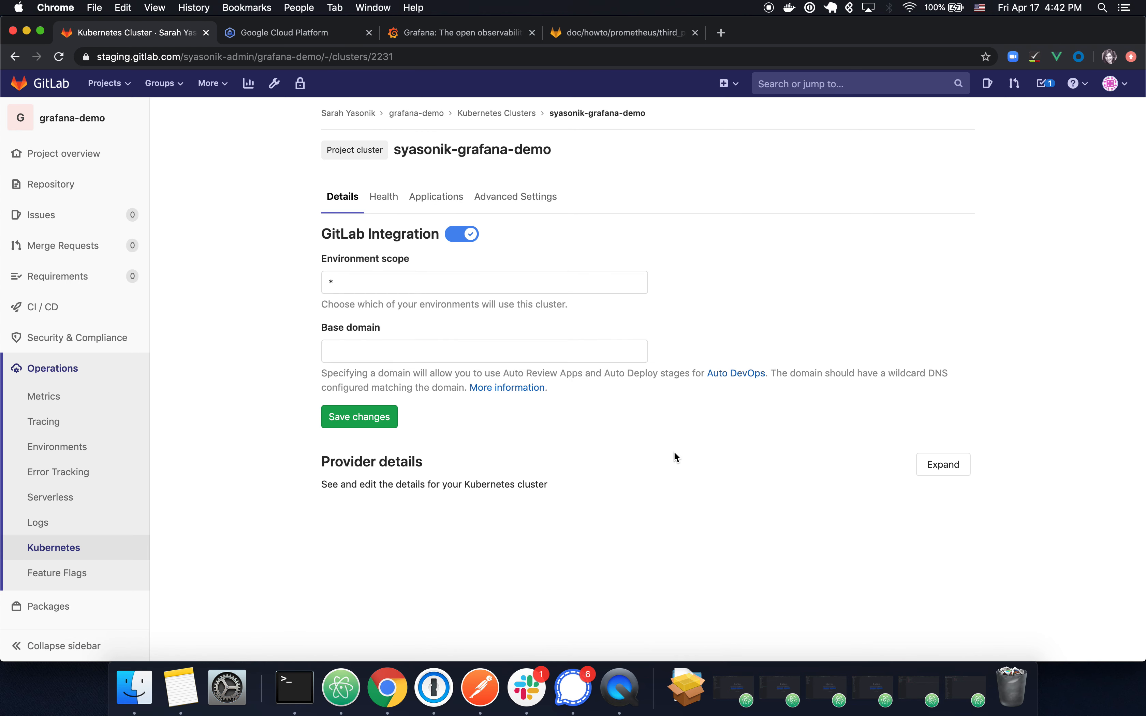
pyautogui.click(453, 201)
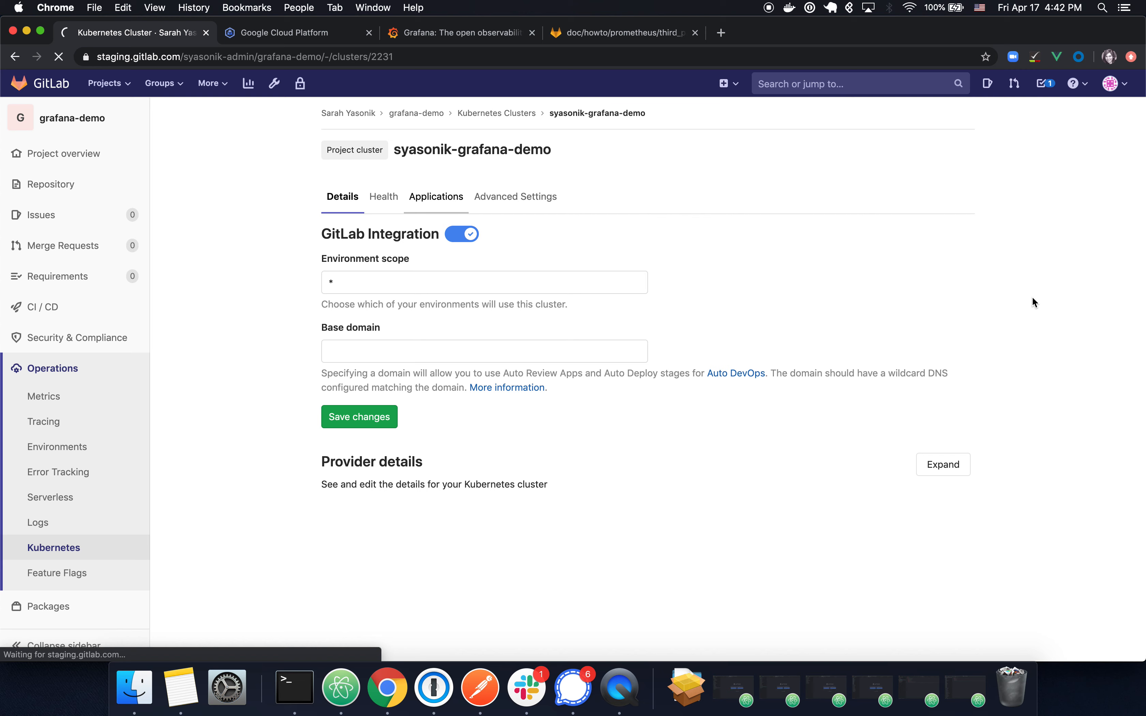
pyautogui.scroll(-10, 1057, 335)
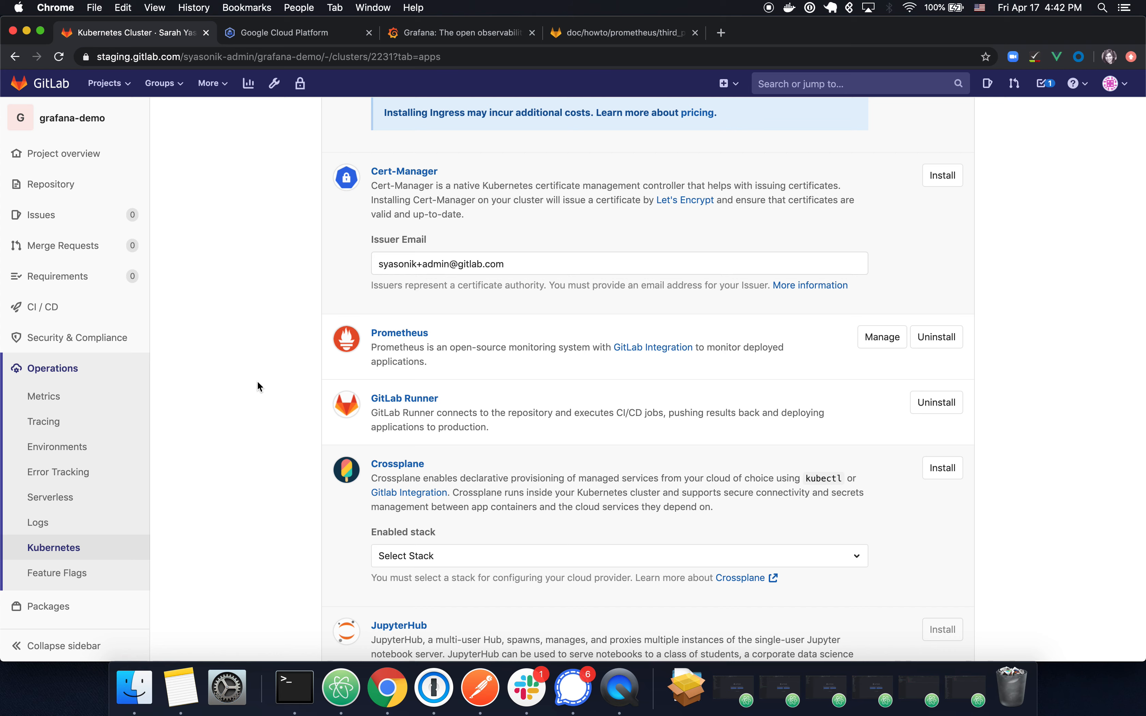
pyautogui.scroll(10, 256, 352)
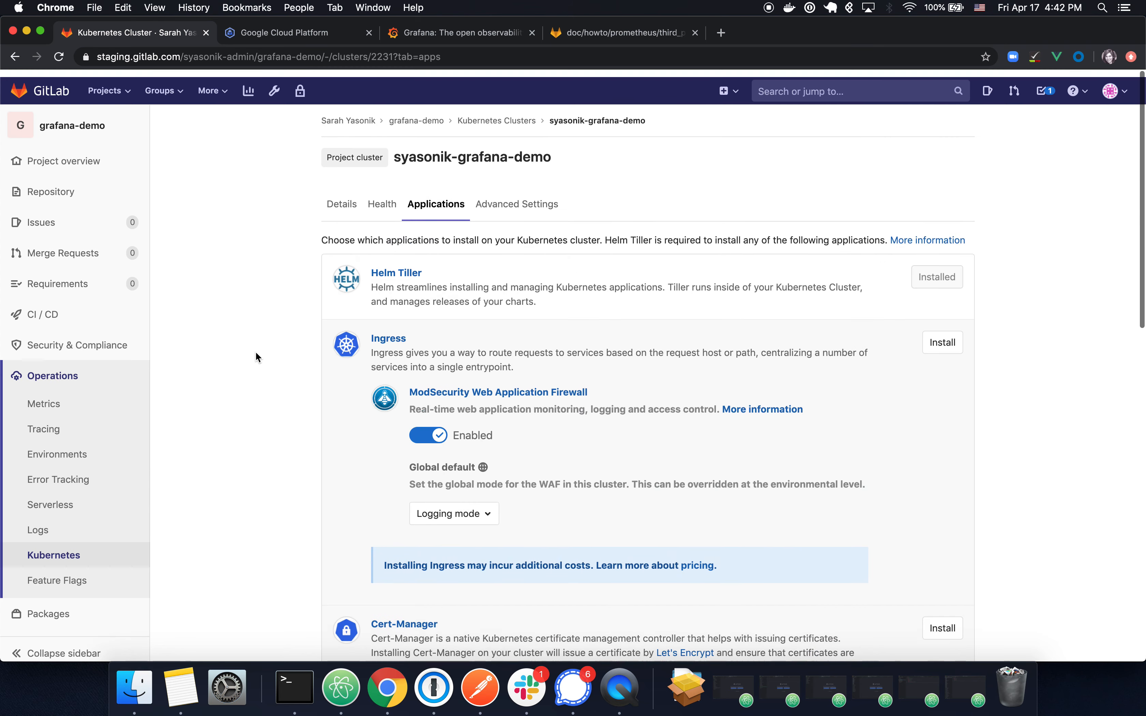
pyautogui.scroll(-9, 275, 487)
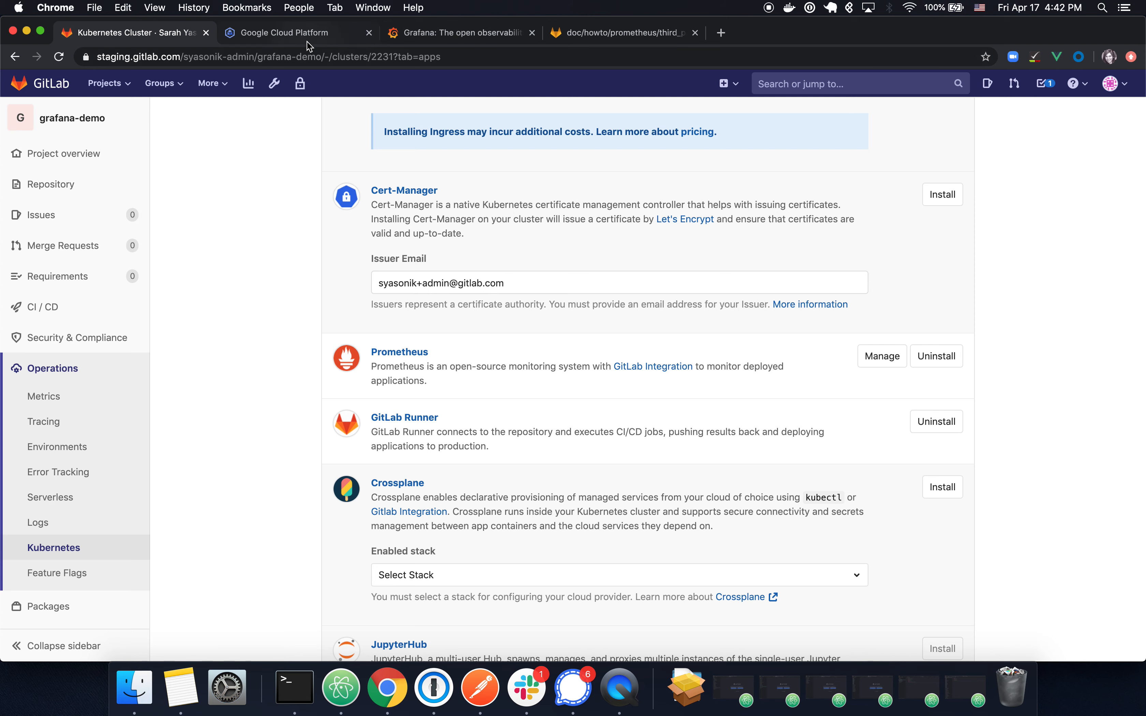
# Step: In Google Cloud's Kubernetes clusters list, scroll through and go to Services & Ingress
pyautogui.click(294, 37)
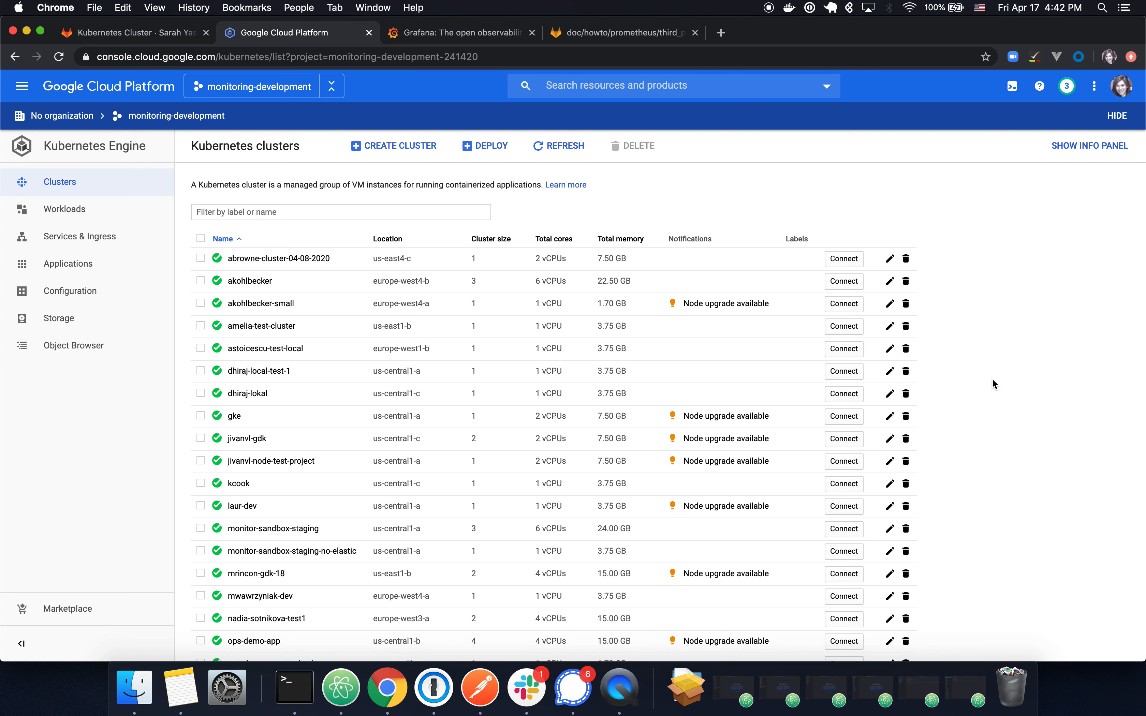
pyautogui.scroll(-5, 992, 379)
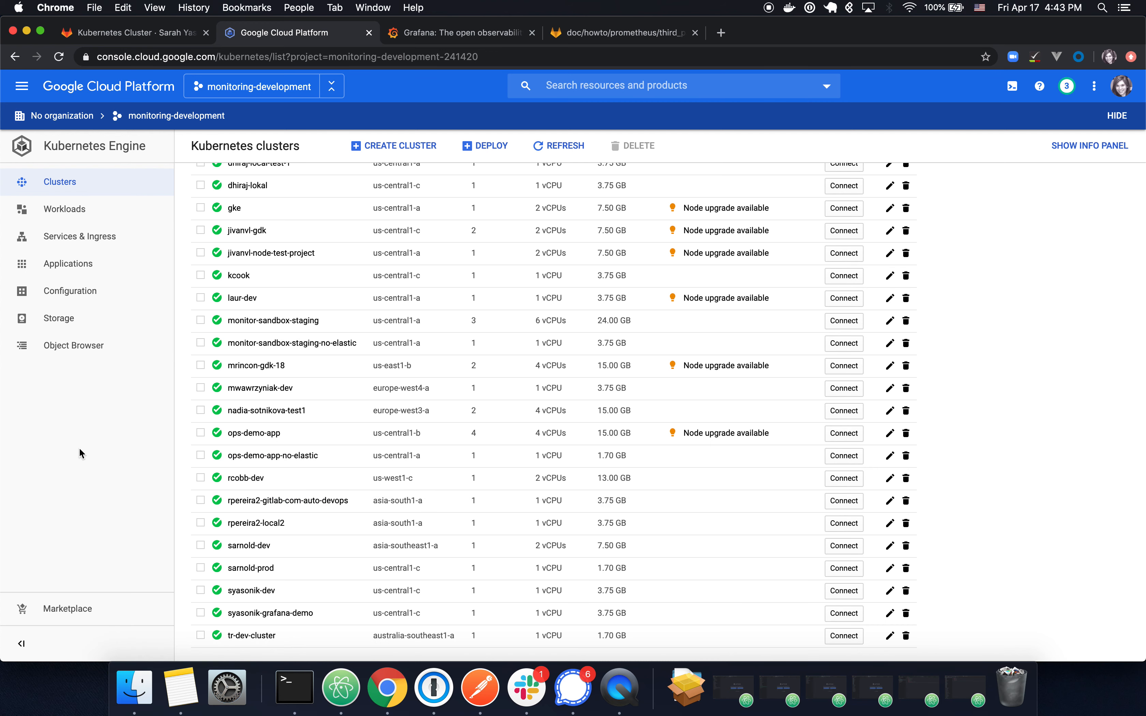
pyautogui.click(99, 246)
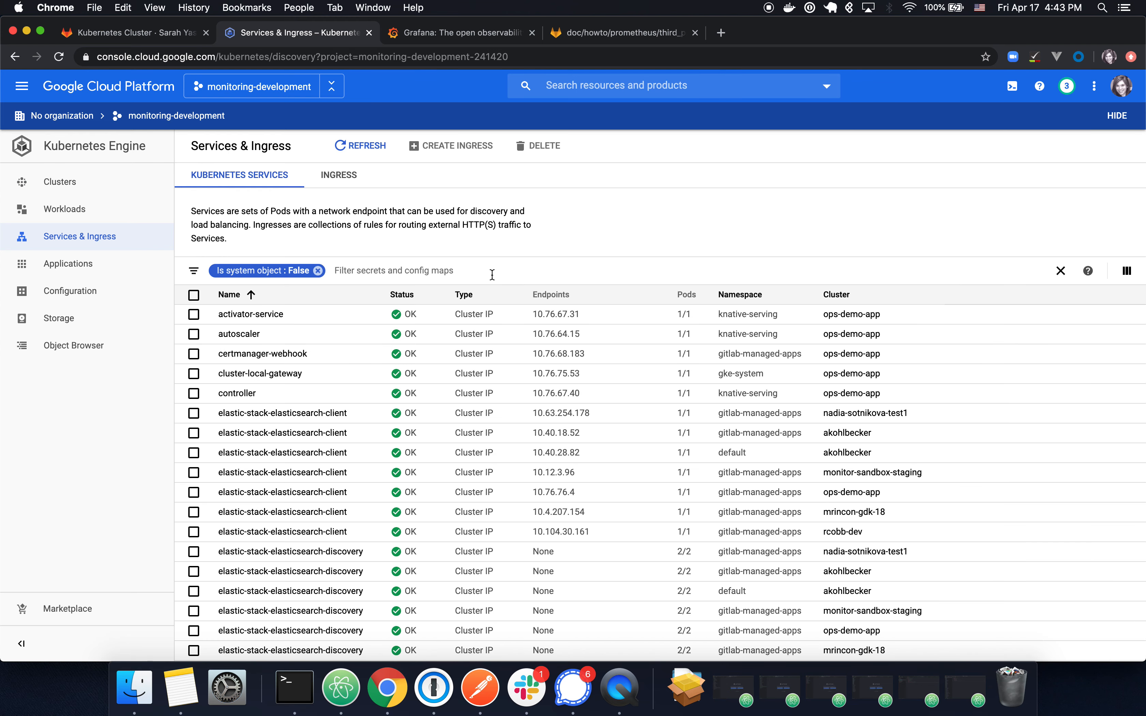
# Step: Filter services by Name:prometheus-prometheus-server and open the grafana-demo cluster's service
pyautogui.click(474, 270)
pyautogui.write('Name')
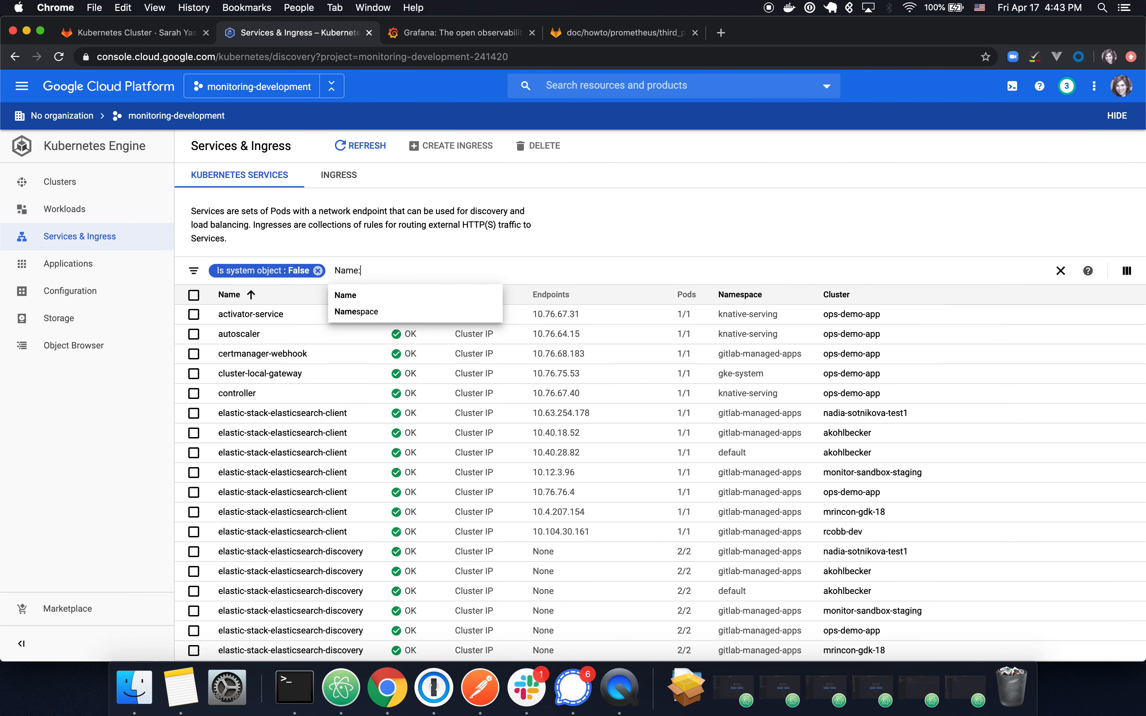
pyautogui.write(':promethe')
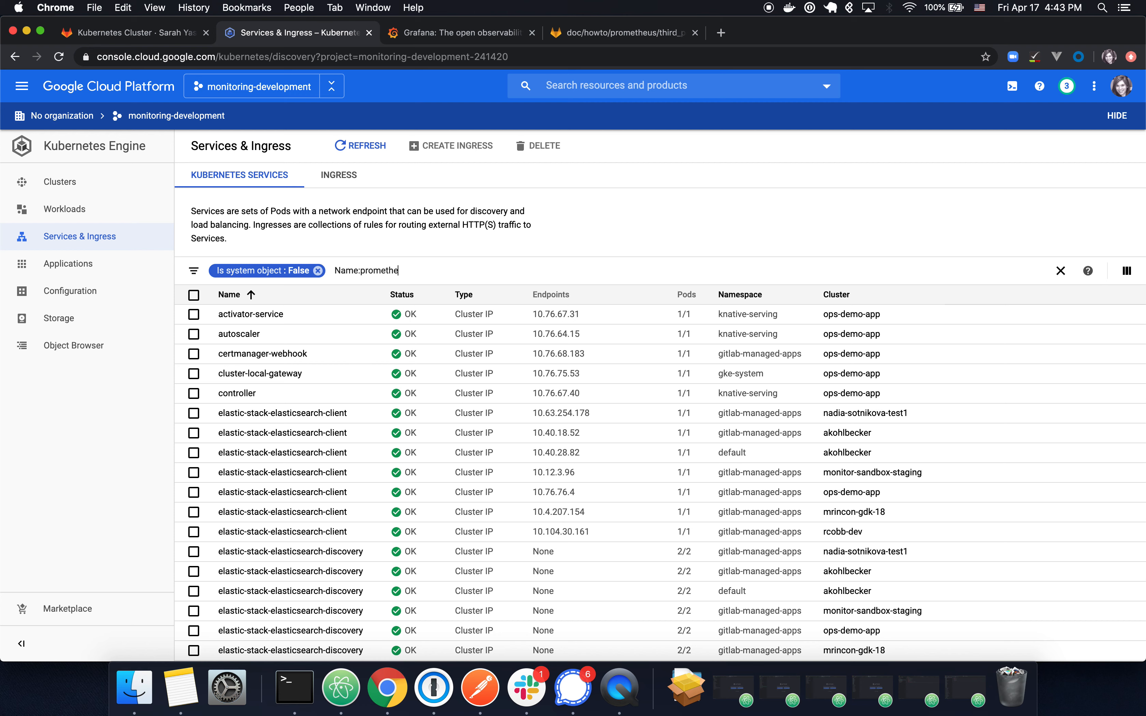
pyautogui.write('us-prometheus-server')
pyautogui.press('Return')
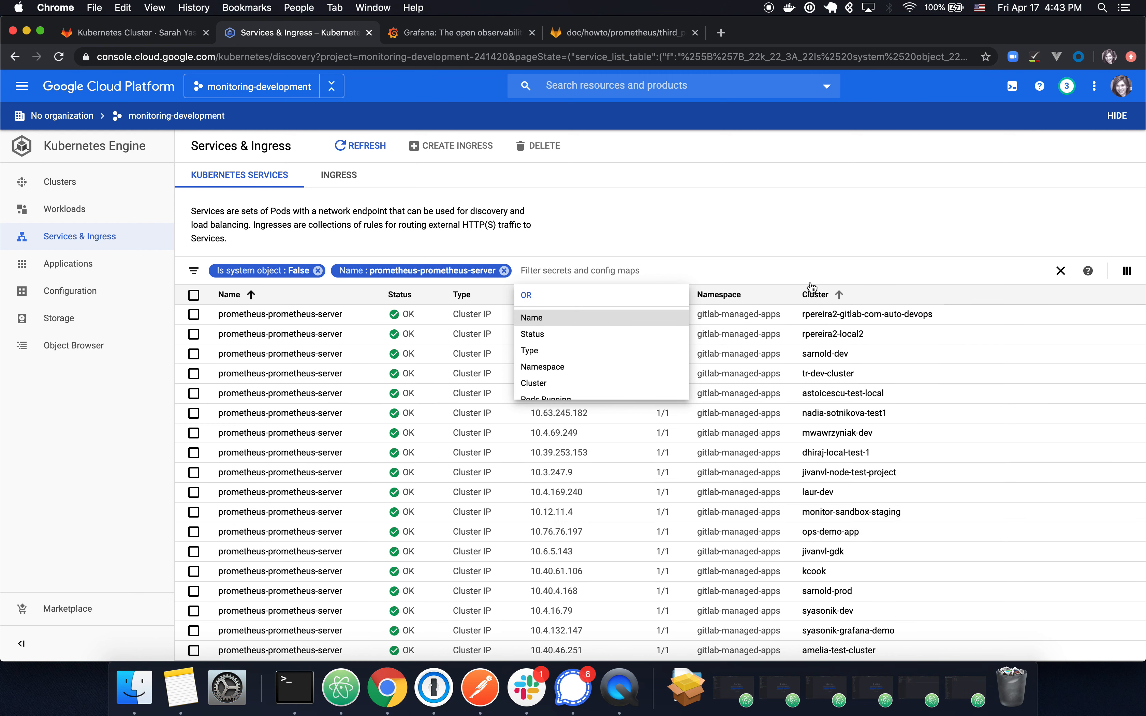
pyautogui.click(795, 252)
pyautogui.scroll(-3, 843, 621)
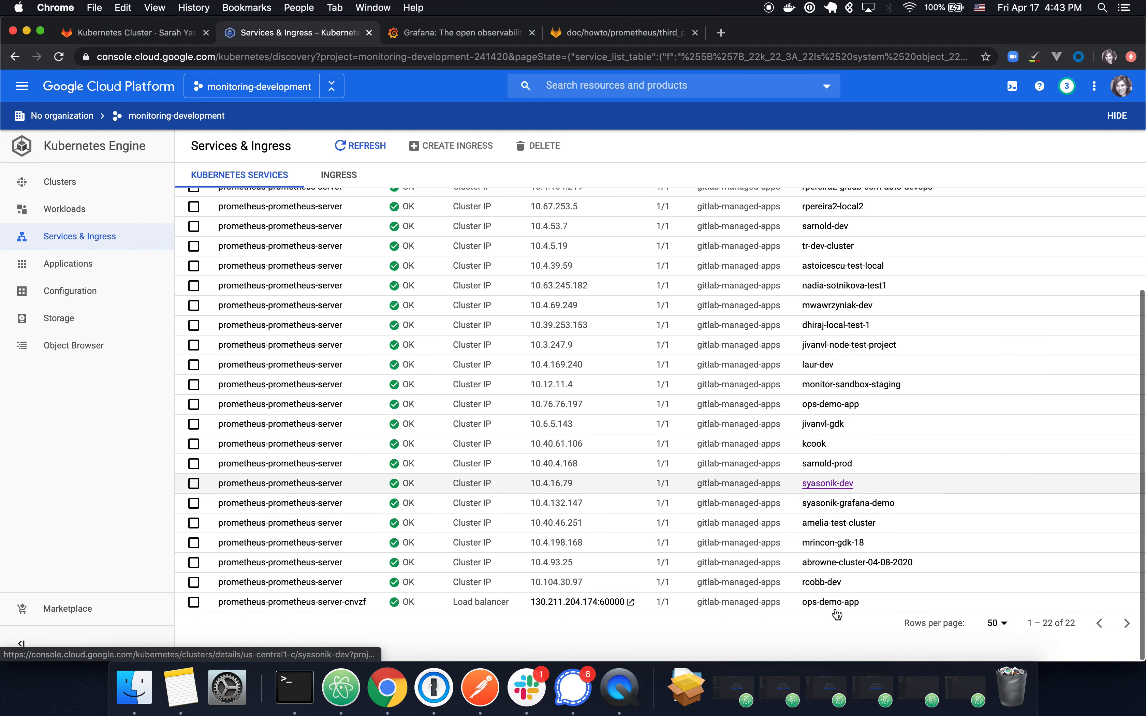
pyautogui.click(324, 504)
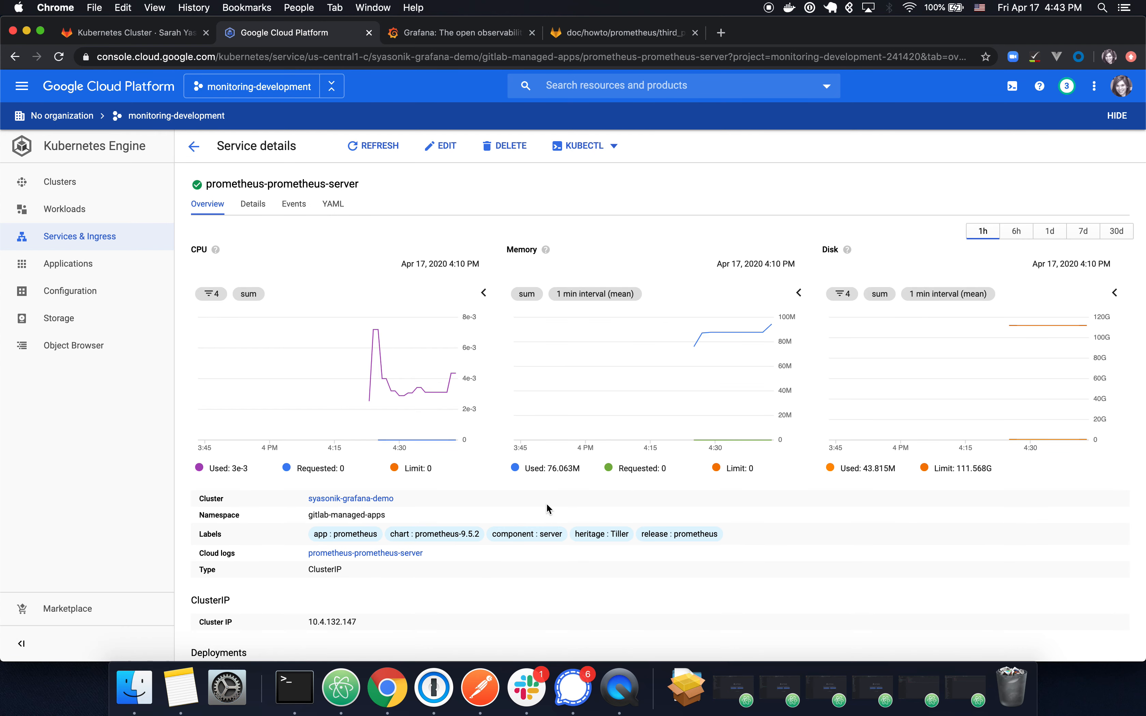
# Step: Pick out the service's target port 9090 and open the prometheus-prometheus-server deployment
pyautogui.scroll(-5, 547, 509)
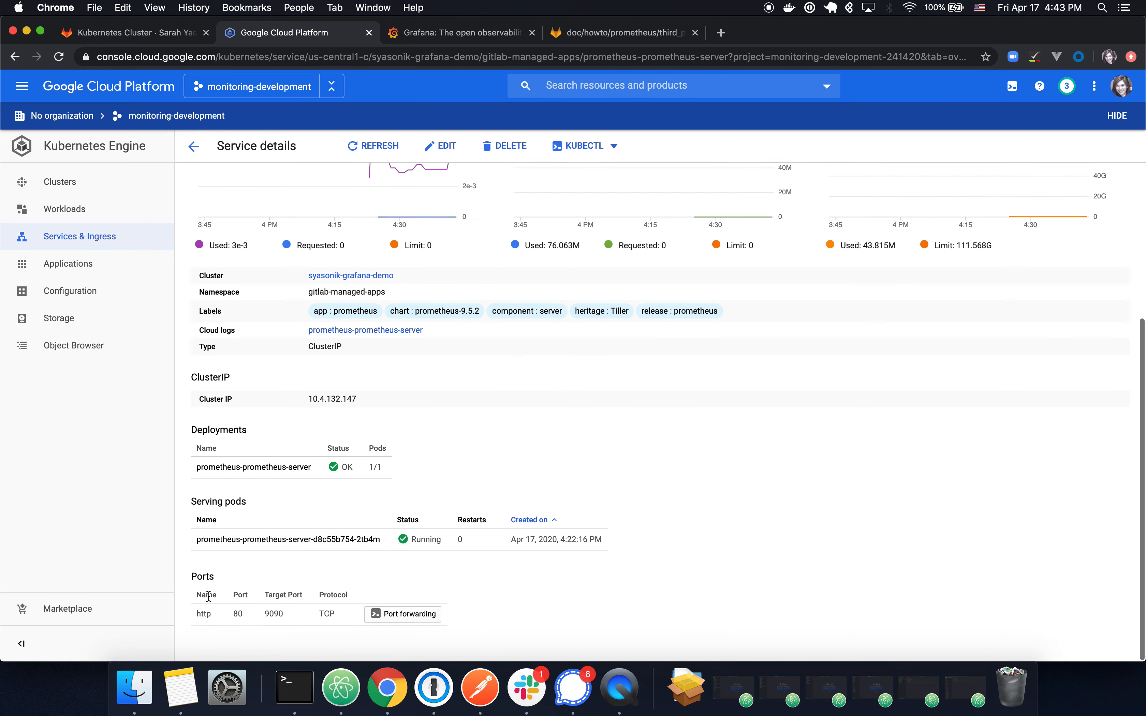
pyautogui.doubleClick(276, 614)
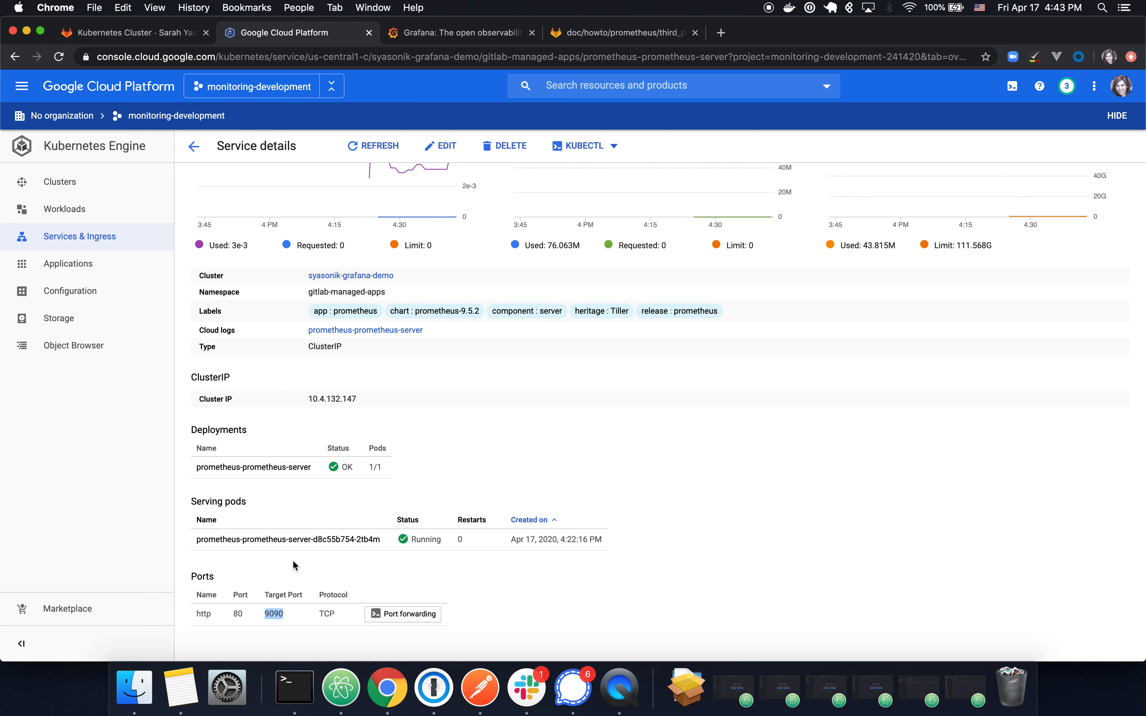
pyautogui.click(266, 469)
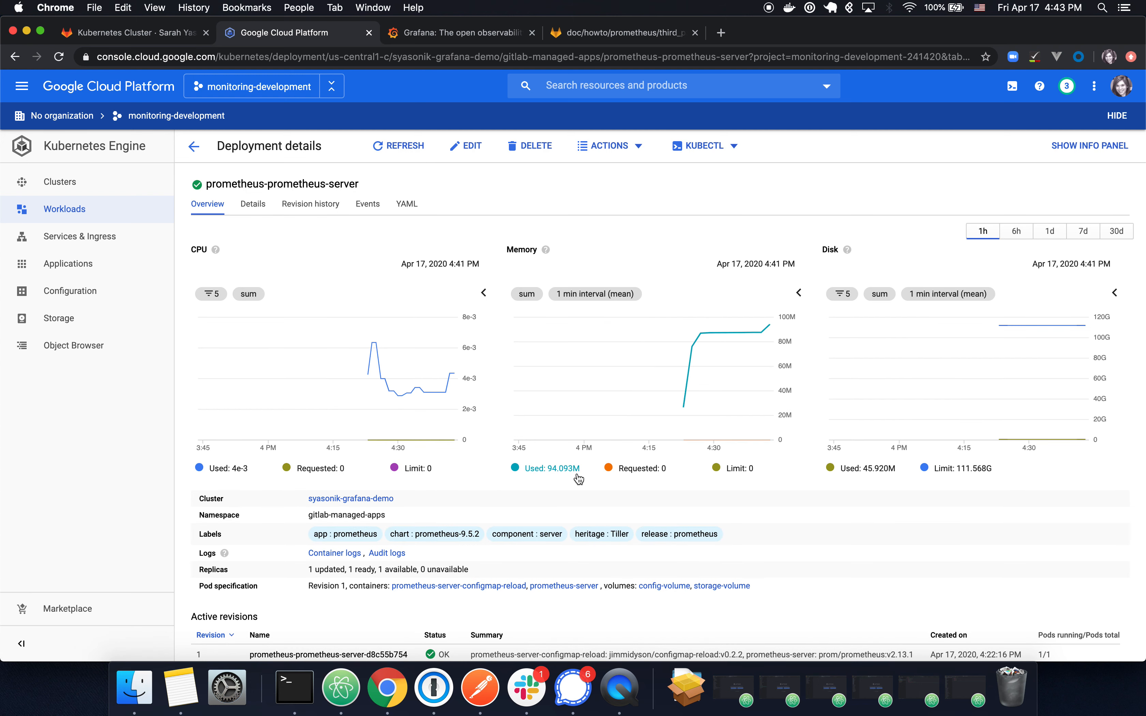
# Step: Start exposing the deployment and look up port 60000 and target port 9090 in GitLab's instructions
pyautogui.click(642, 147)
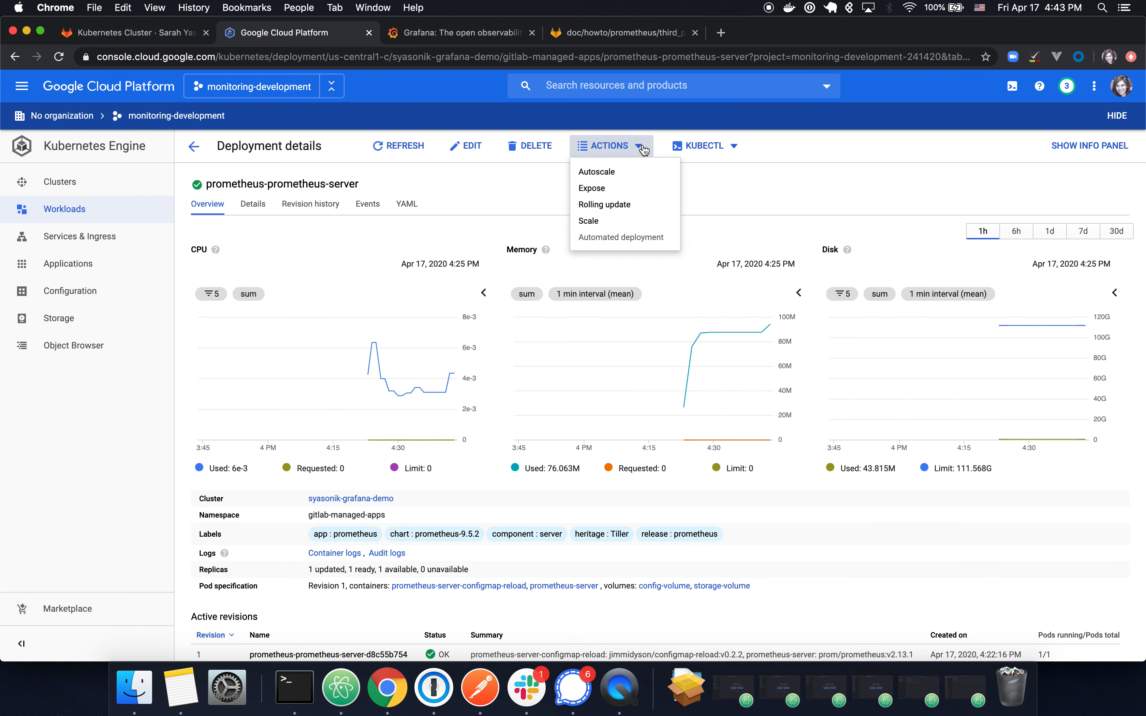
pyautogui.click(624, 189)
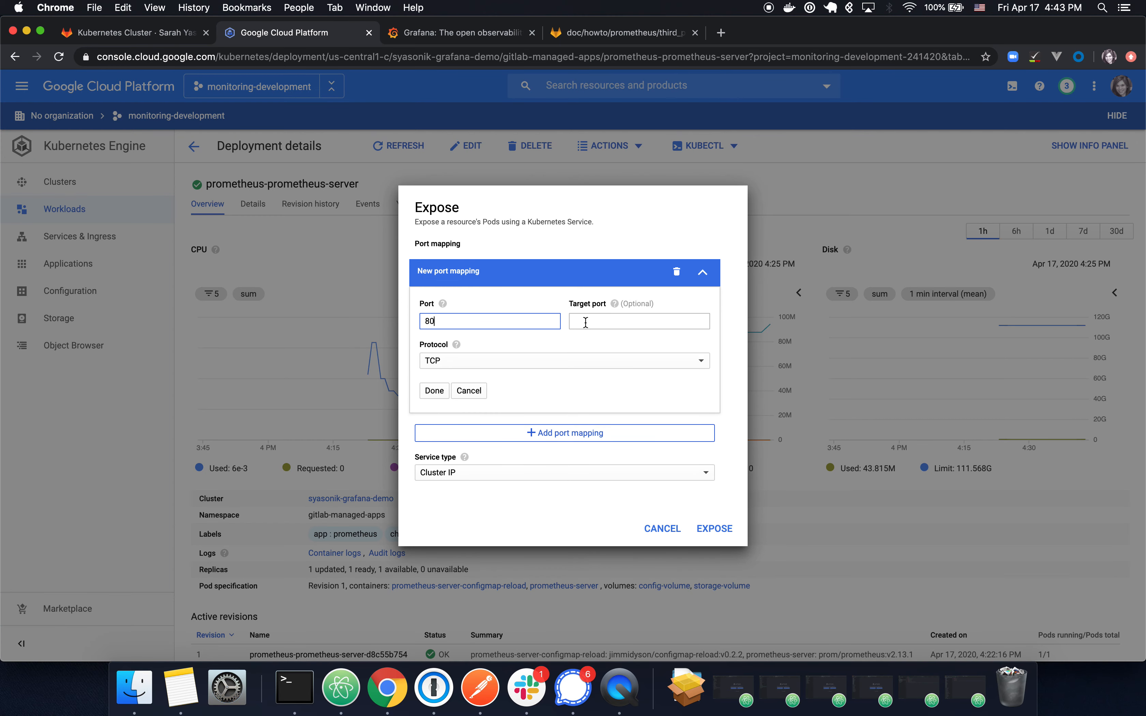
pyautogui.click(645, 37)
pyautogui.scroll(-3, 627, 366)
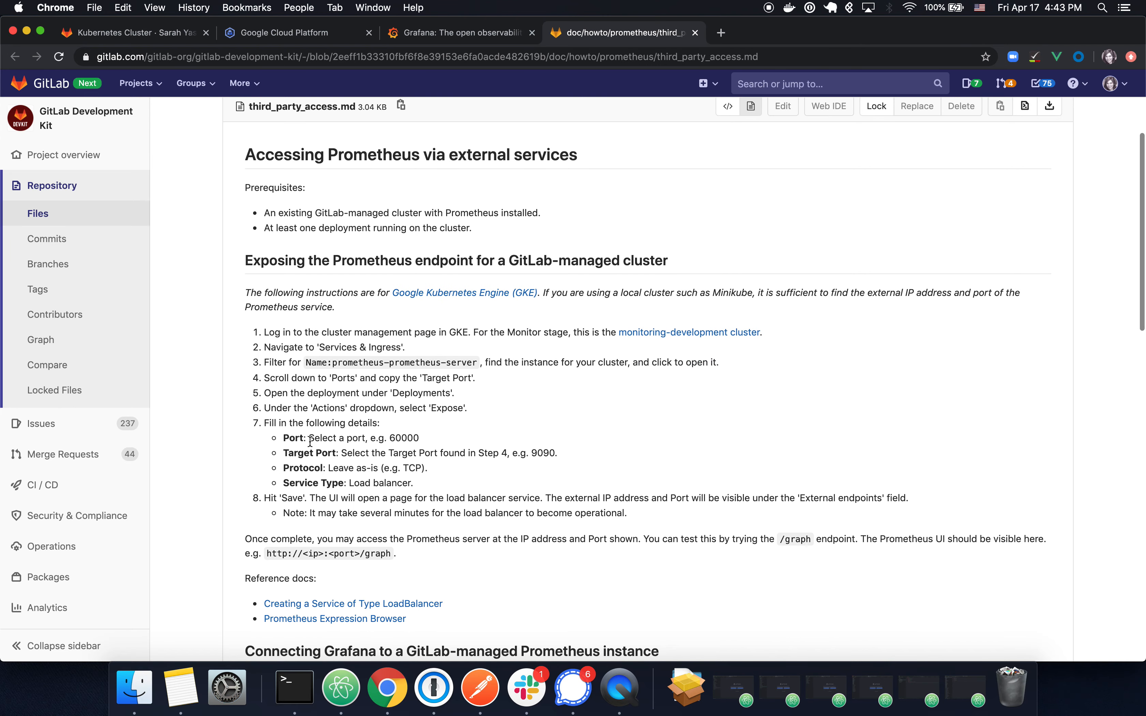
pyautogui.doubleClick(395, 439)
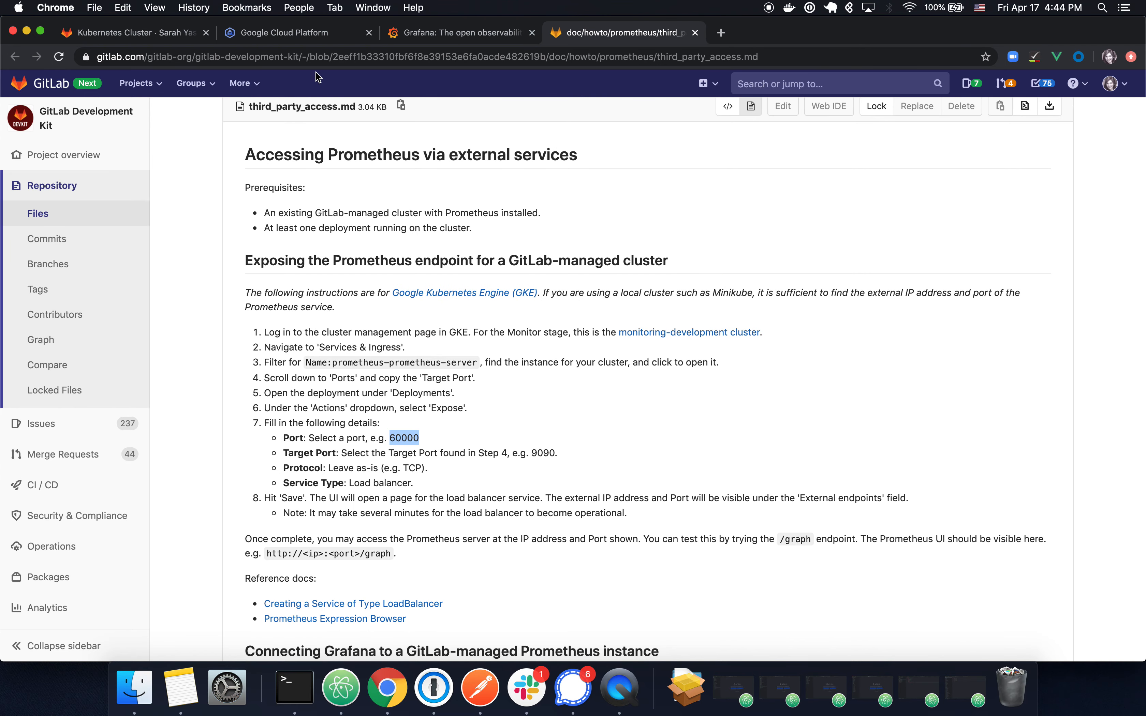
pyautogui.doubleClick(548, 454)
# Step: Expose it with port 60000, target port 9090 and service type Load balancer
pyautogui.click(308, 34)
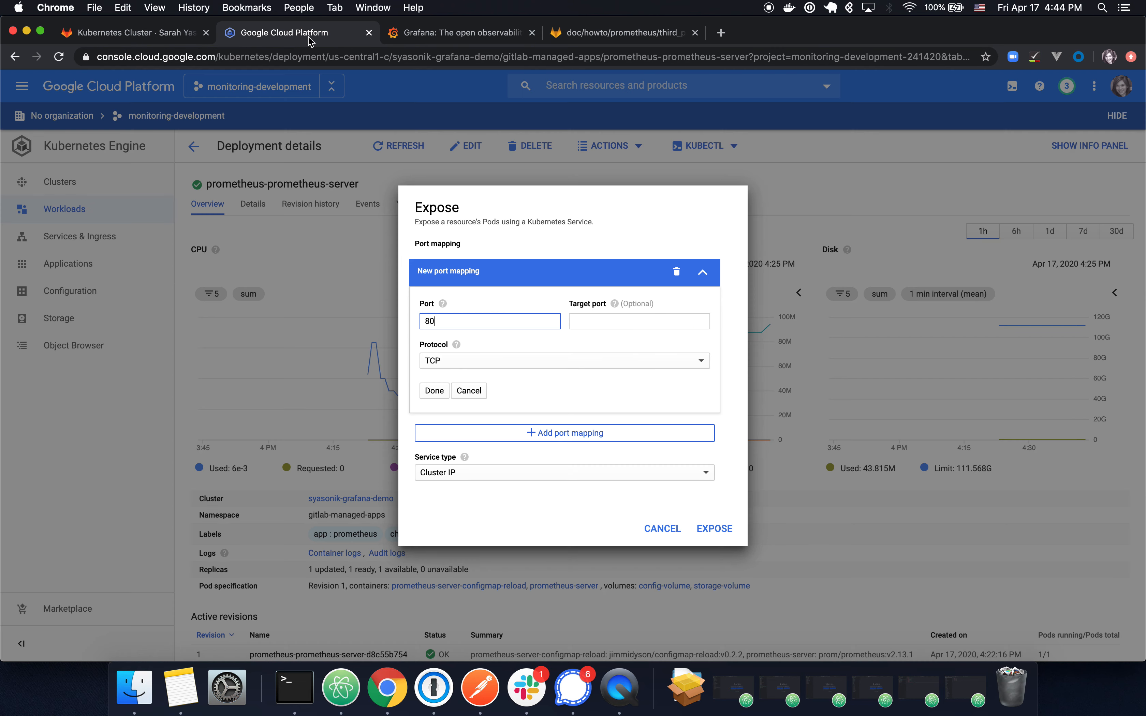
pyautogui.click(595, 321)
pyautogui.press('super+v')
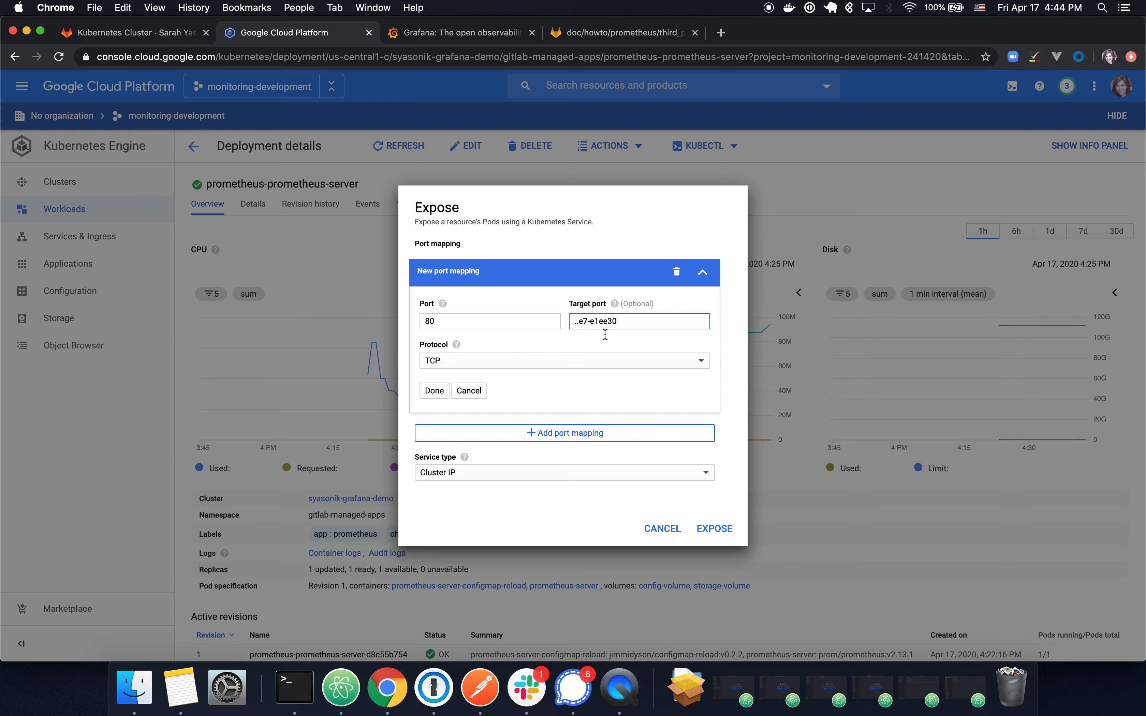
pyautogui.press('super+a')
pyautogui.write('9090')
pyautogui.click(502, 323)
pyautogui.press('BackSpace')
pyautogui.press('BackSpace')
pyautogui.write('60')
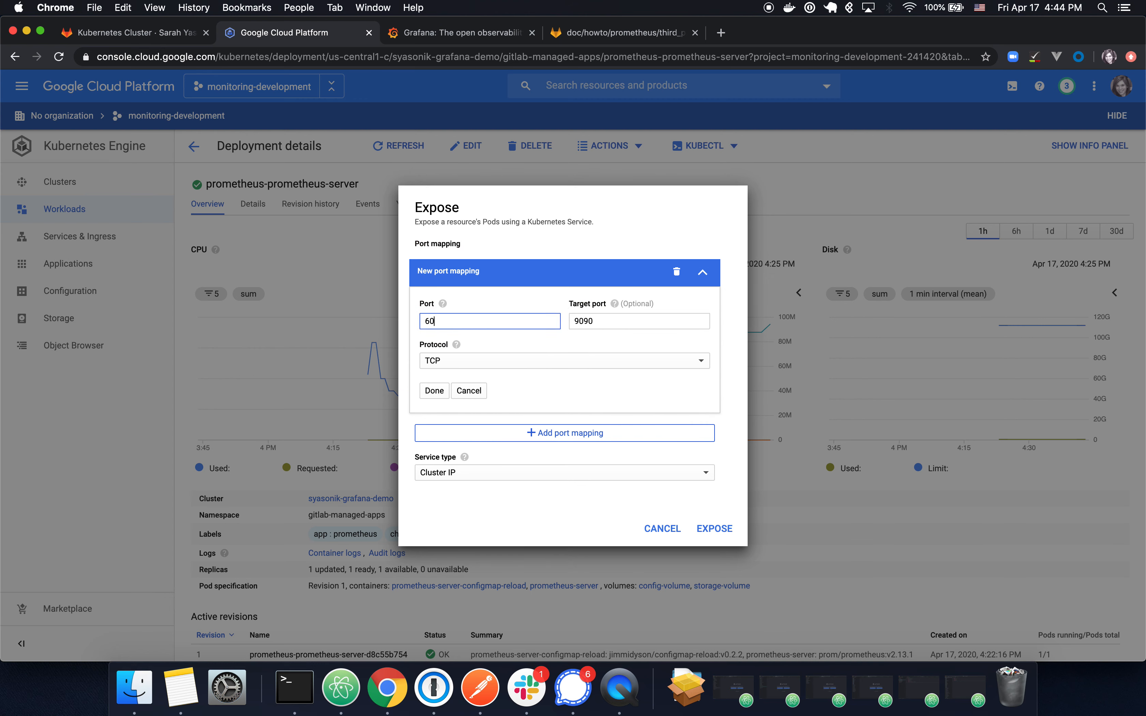
pyautogui.write('000')
pyautogui.click(559, 475)
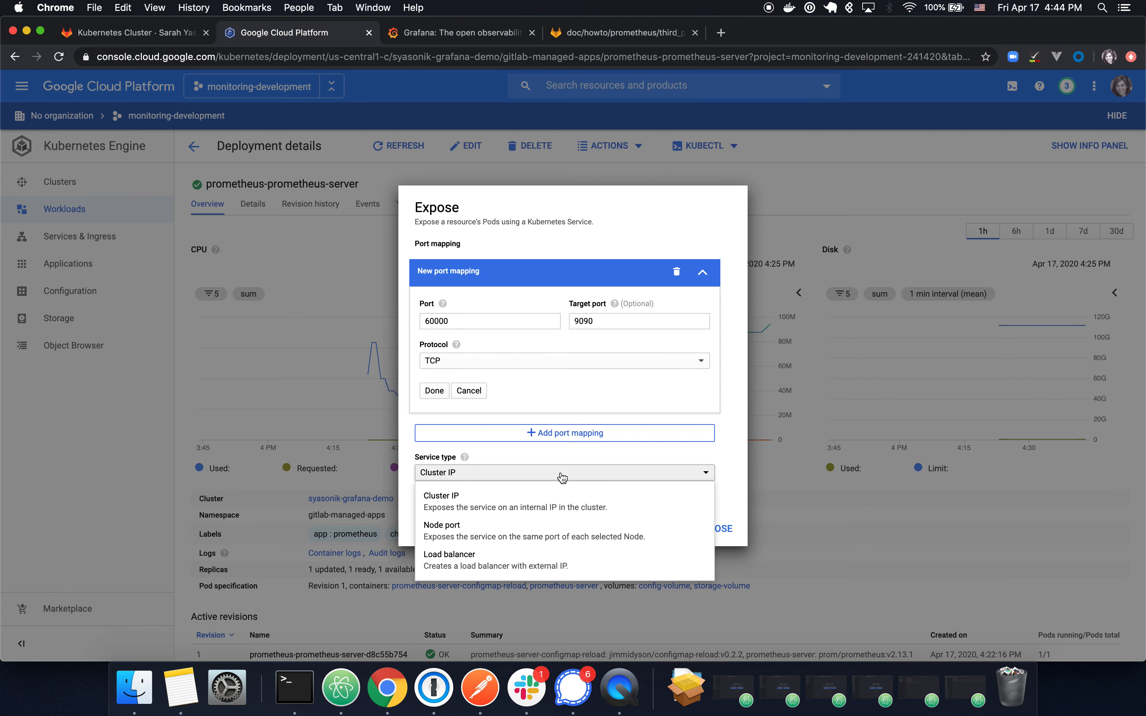
pyautogui.click(514, 563)
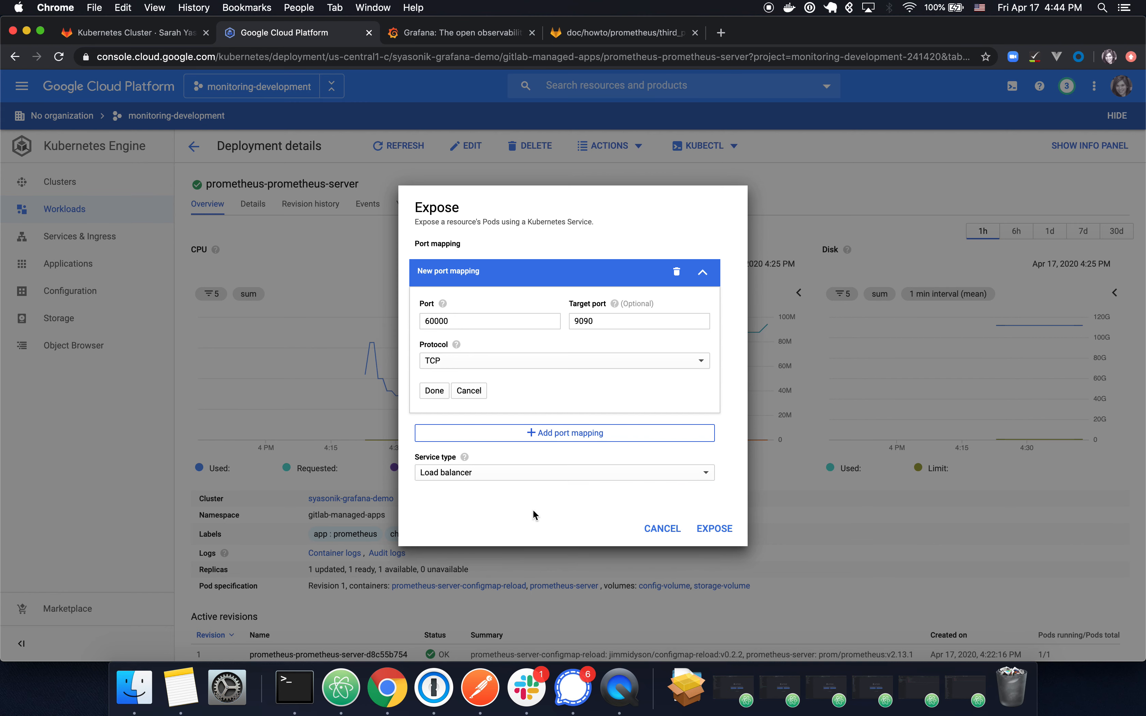
pyautogui.click(726, 531)
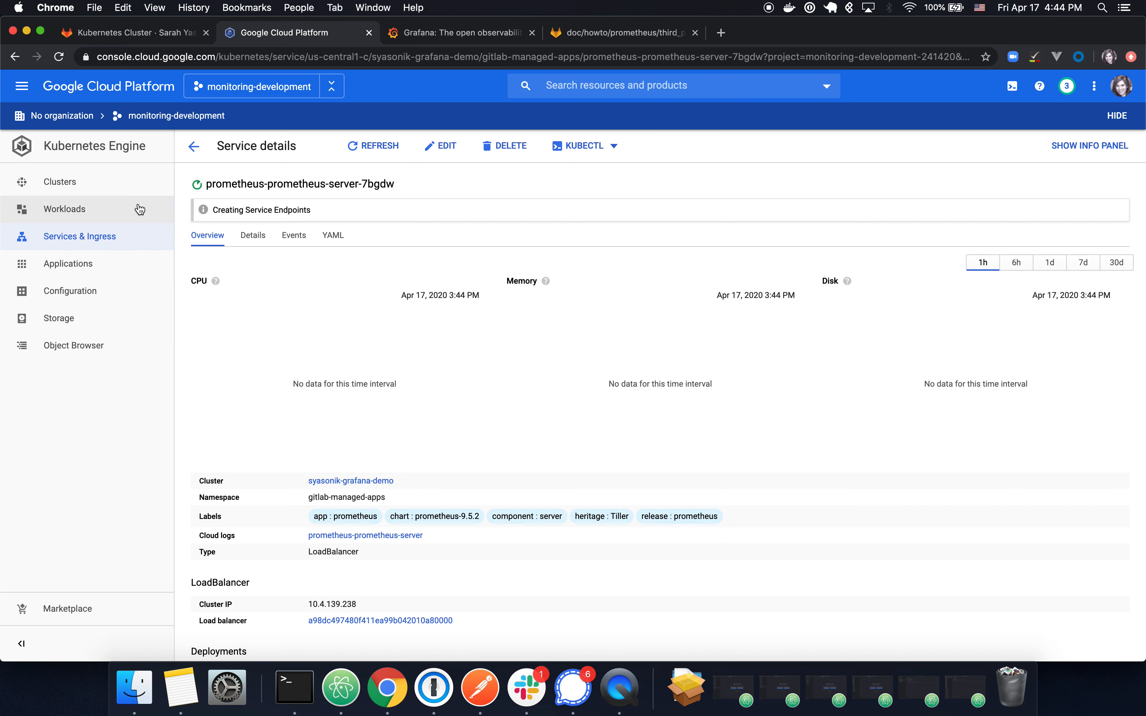
# Step: Return to the deployment and check the new LoadBalancer service under Exposing services
pyautogui.scroll(-5, 335, 381)
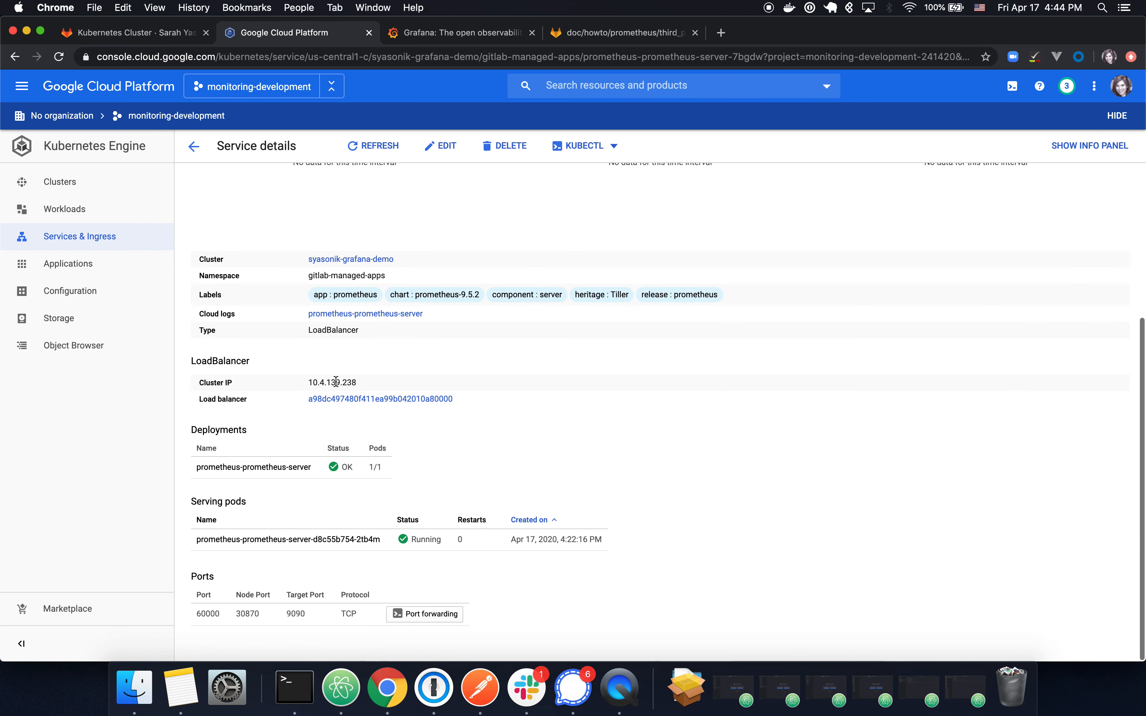
pyautogui.click(194, 147)
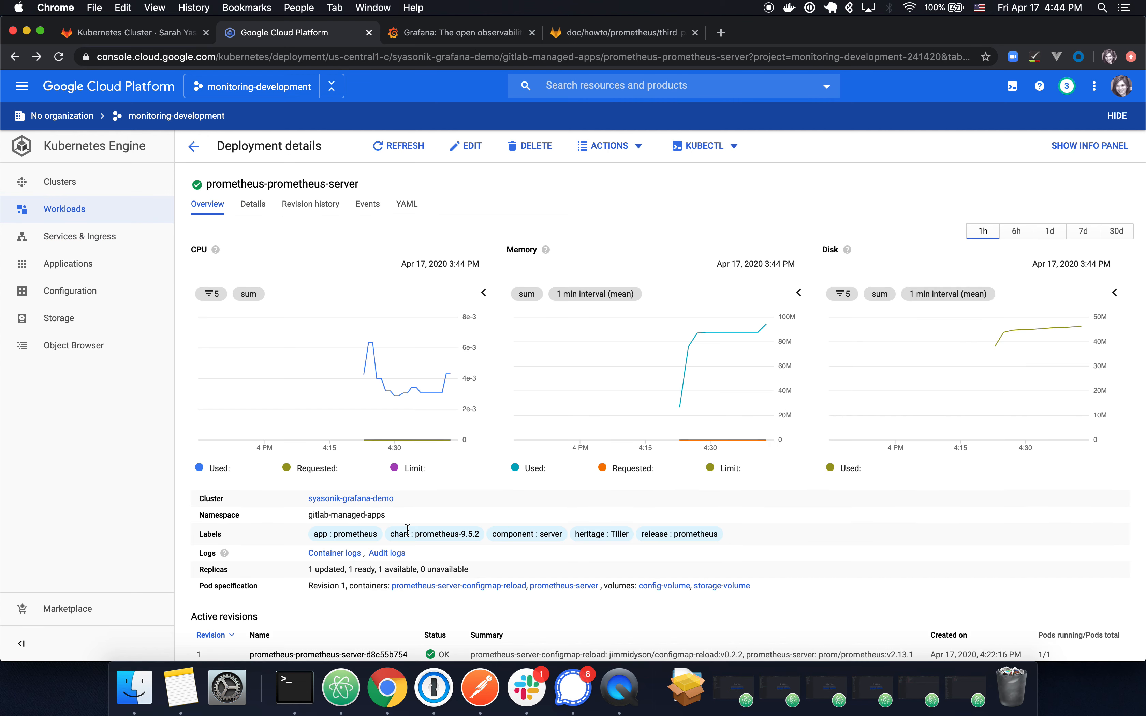
pyautogui.scroll(-5, 407, 530)
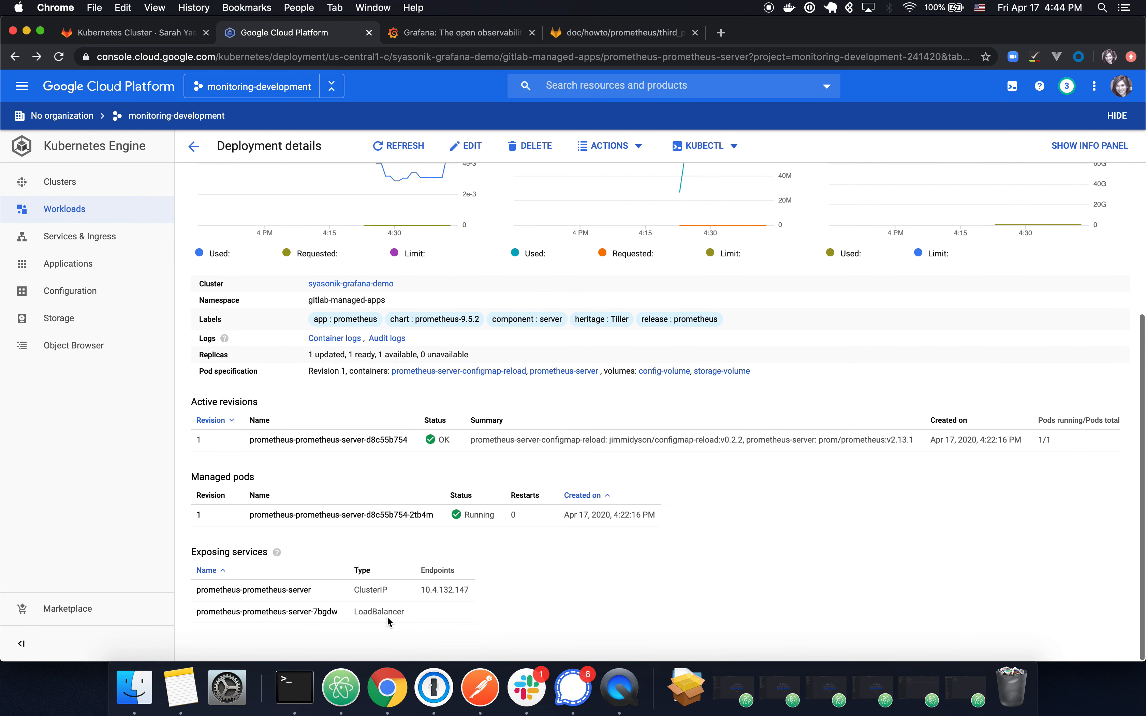
pyautogui.doubleClick(377, 611)
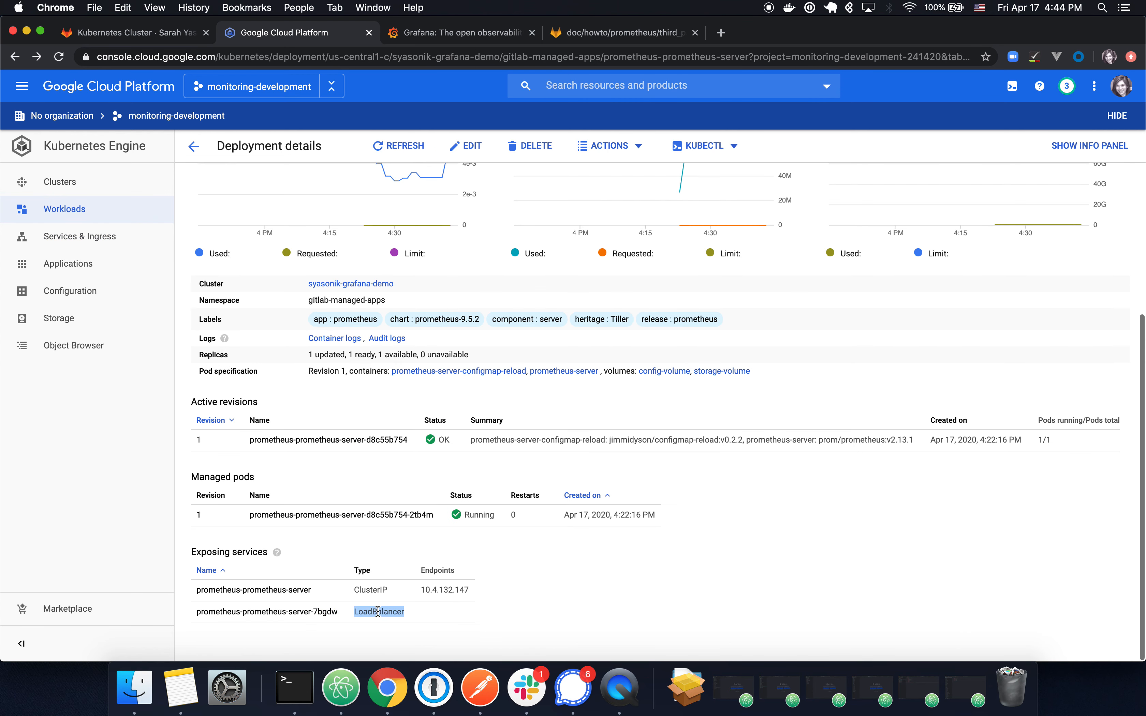
pyautogui.tripleClick(451, 614)
pyautogui.click(508, 615)
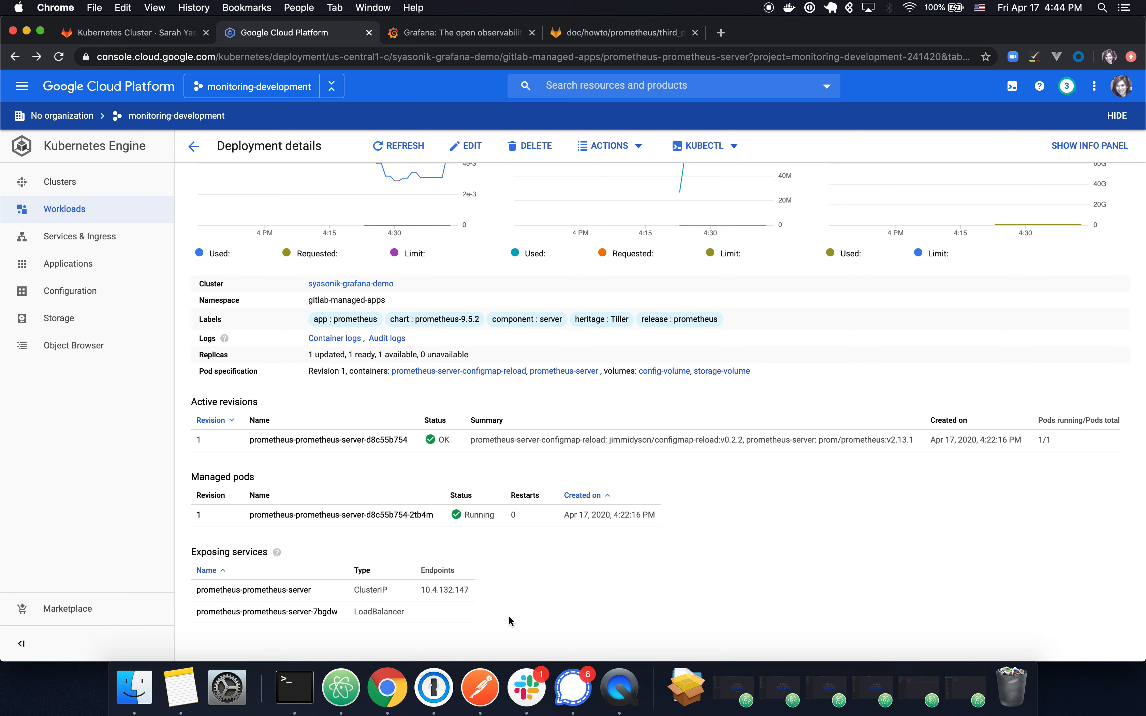
pyautogui.hotkey('ctrl', 'Tab')
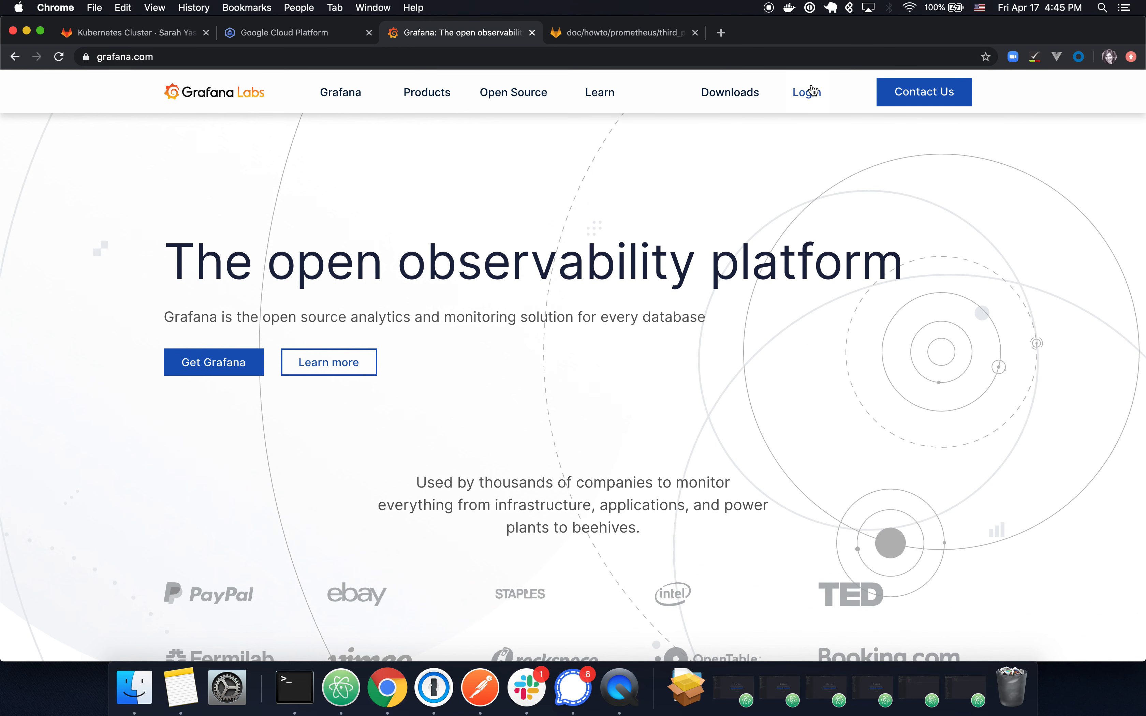
# Step: Log out of the current Grafana.com account and reopen the Log In page
pyautogui.click(816, 100)
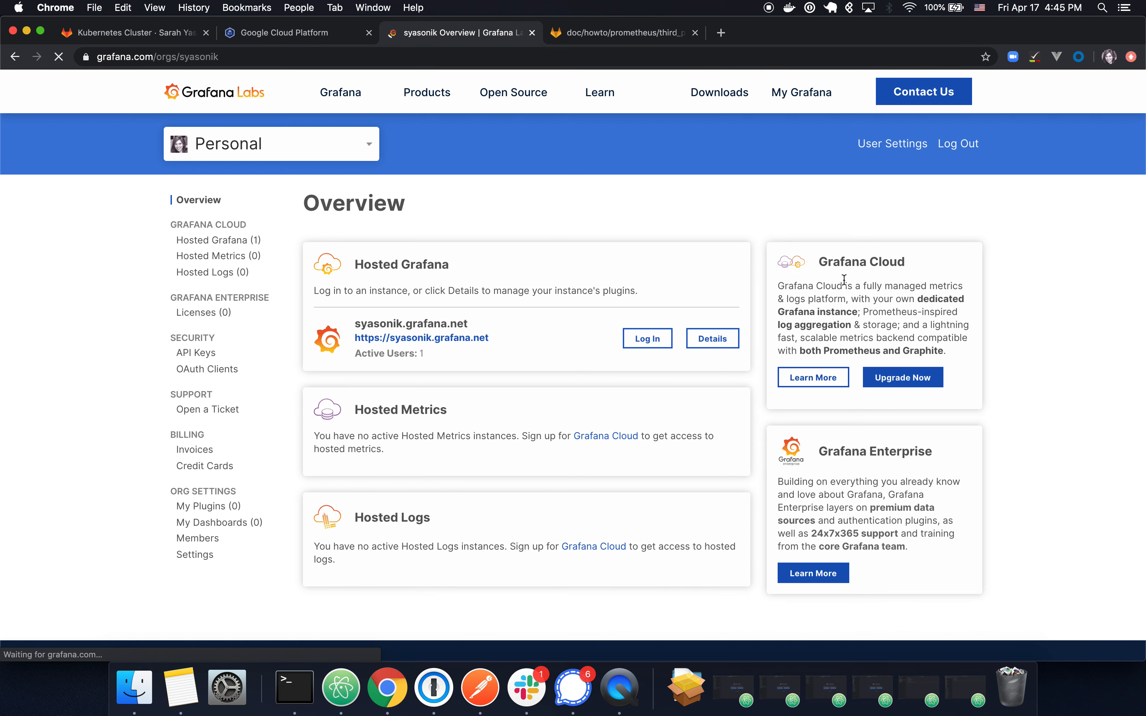
pyautogui.click(962, 148)
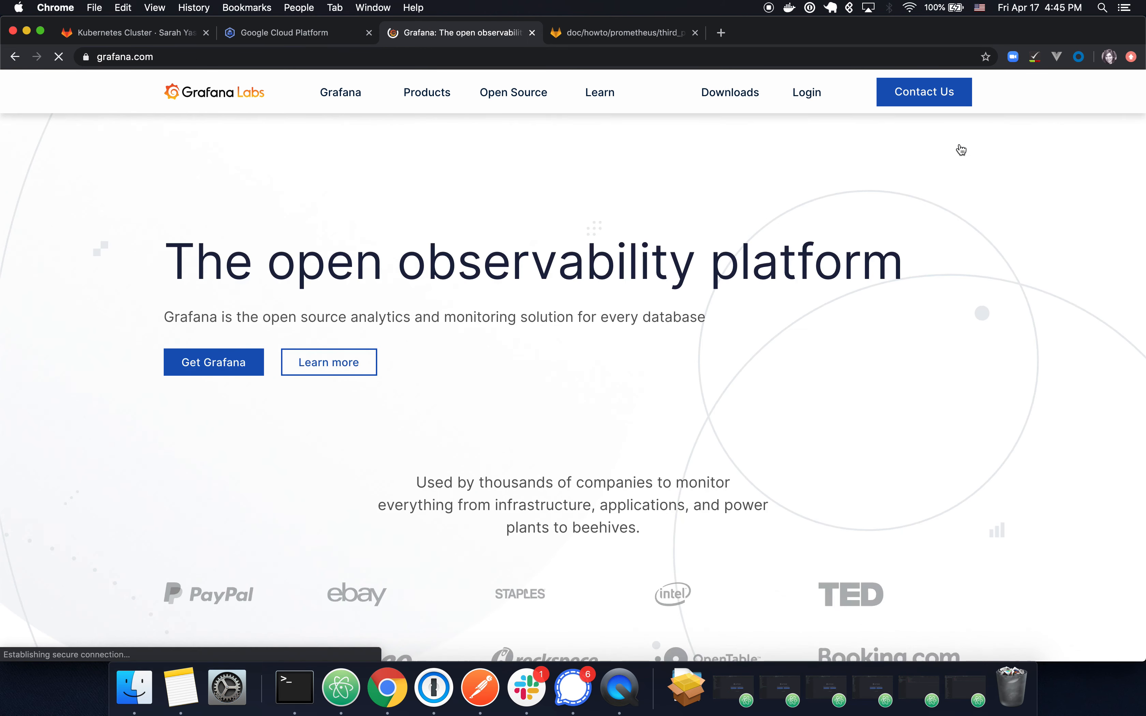
pyautogui.click(818, 100)
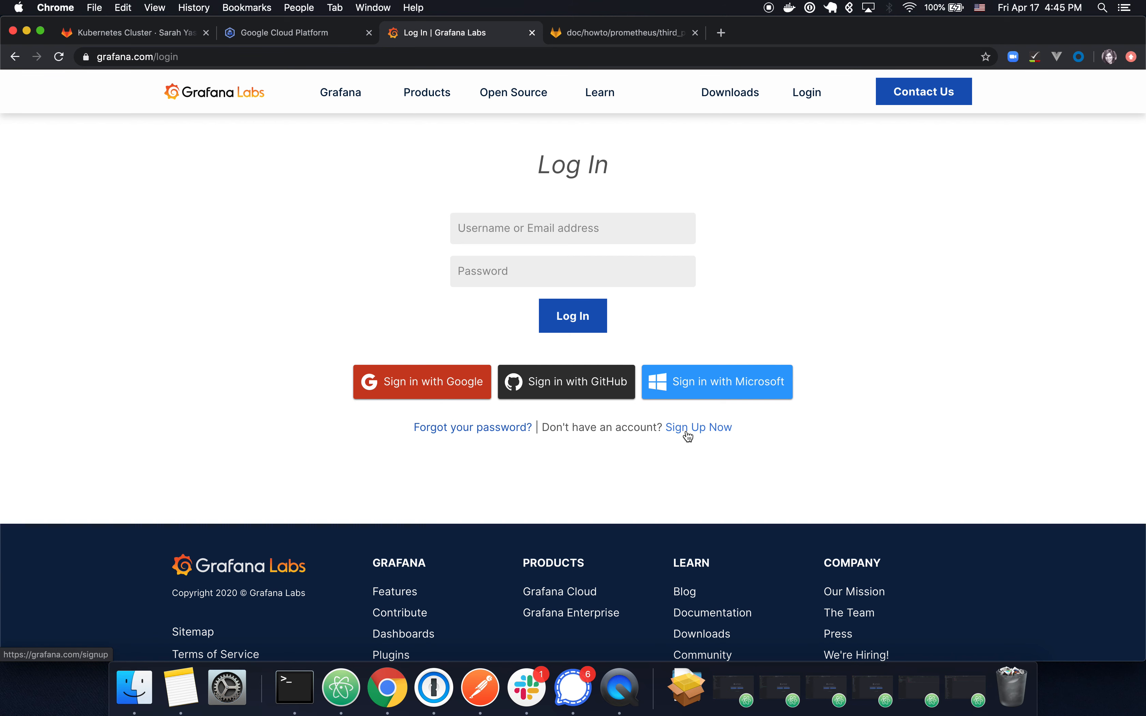
pyautogui.moveTo(335, 91)
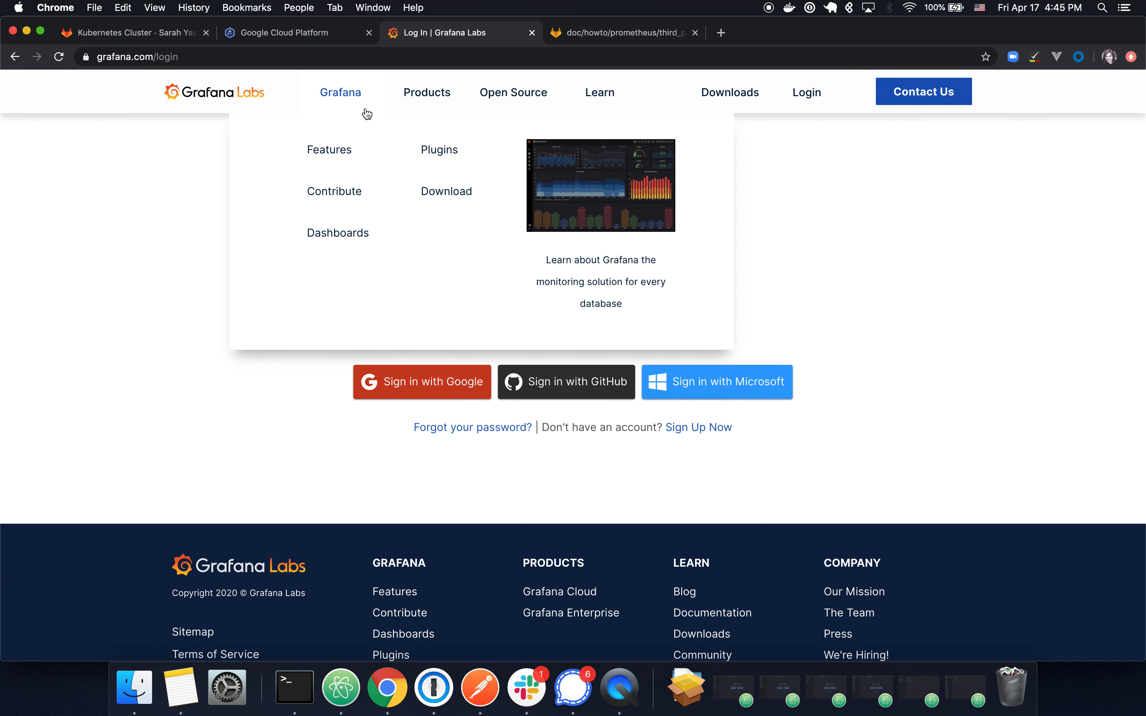
pyautogui.moveTo(423, 96)
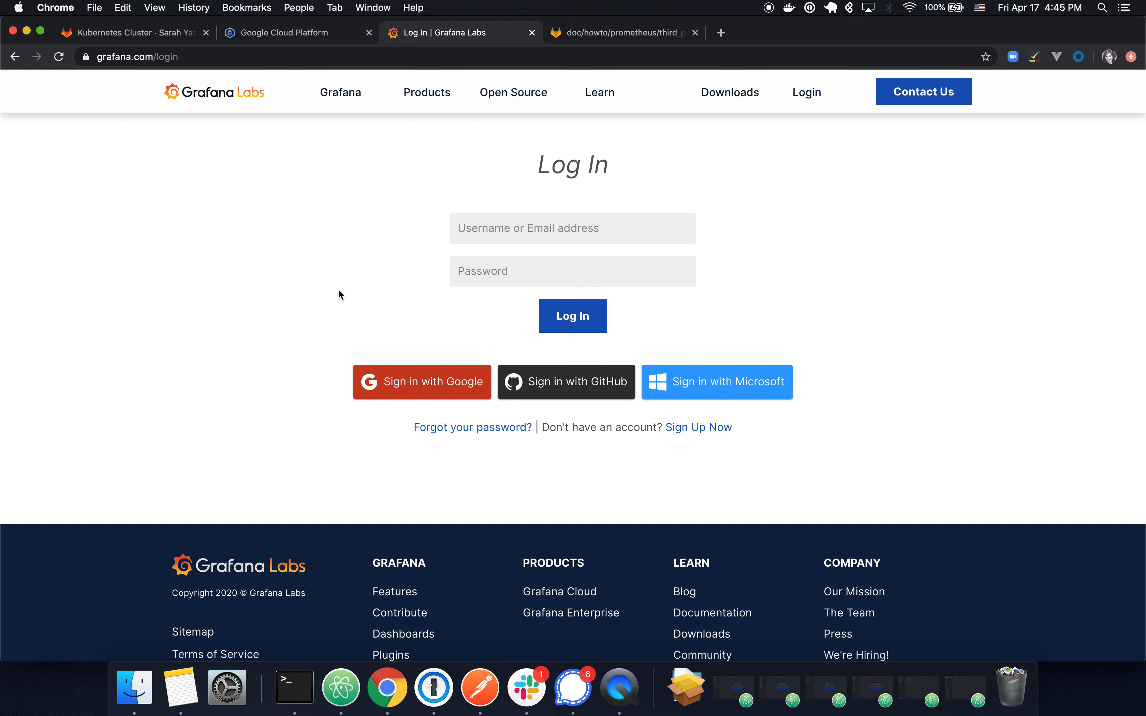
# Step: Begin a free Grafana.com sign-up by submitting the demo email address
pyautogui.click(707, 428)
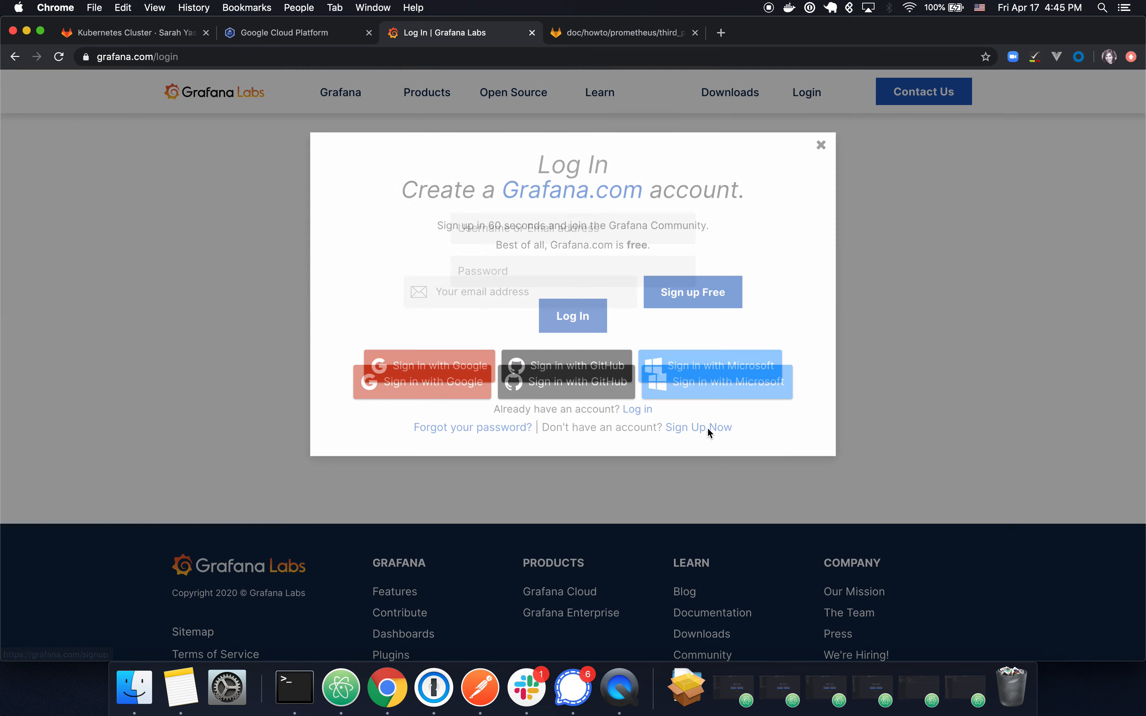
pyautogui.click(543, 289)
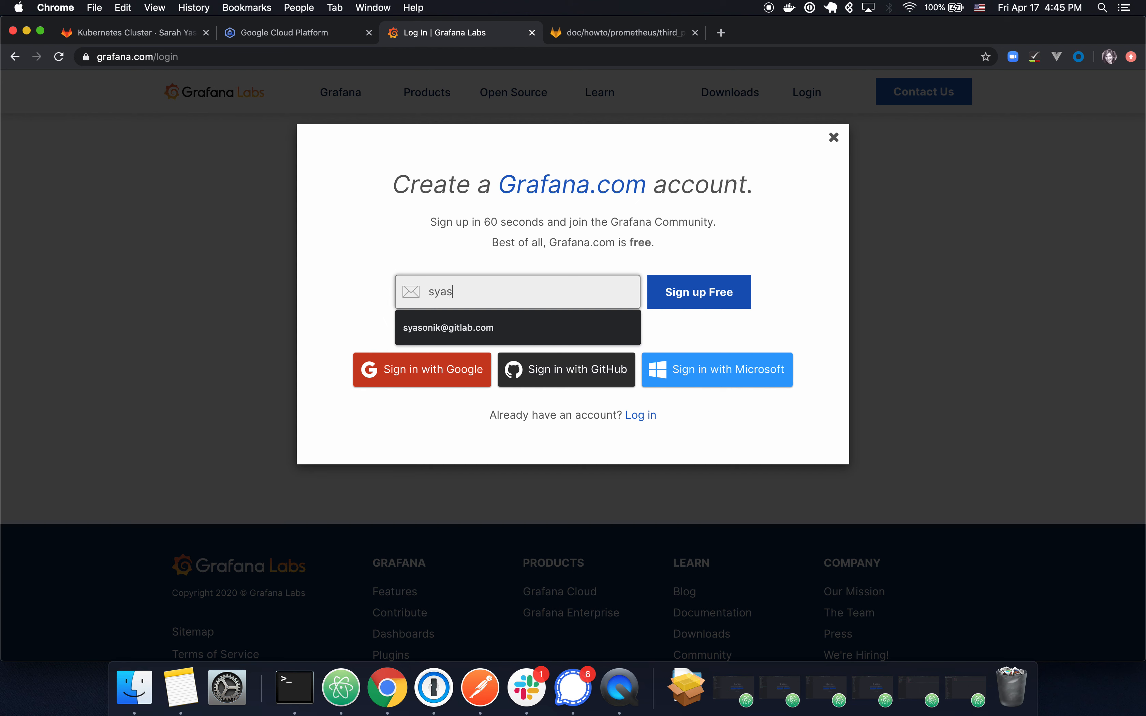
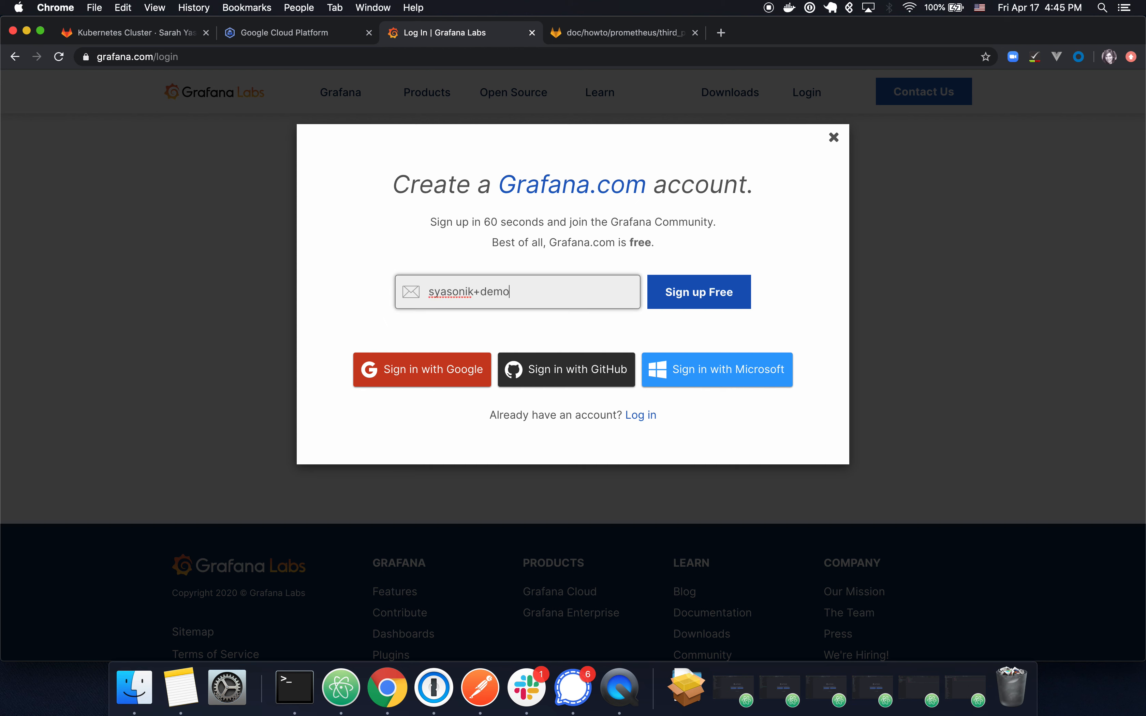
pyautogui.click(720, 299)
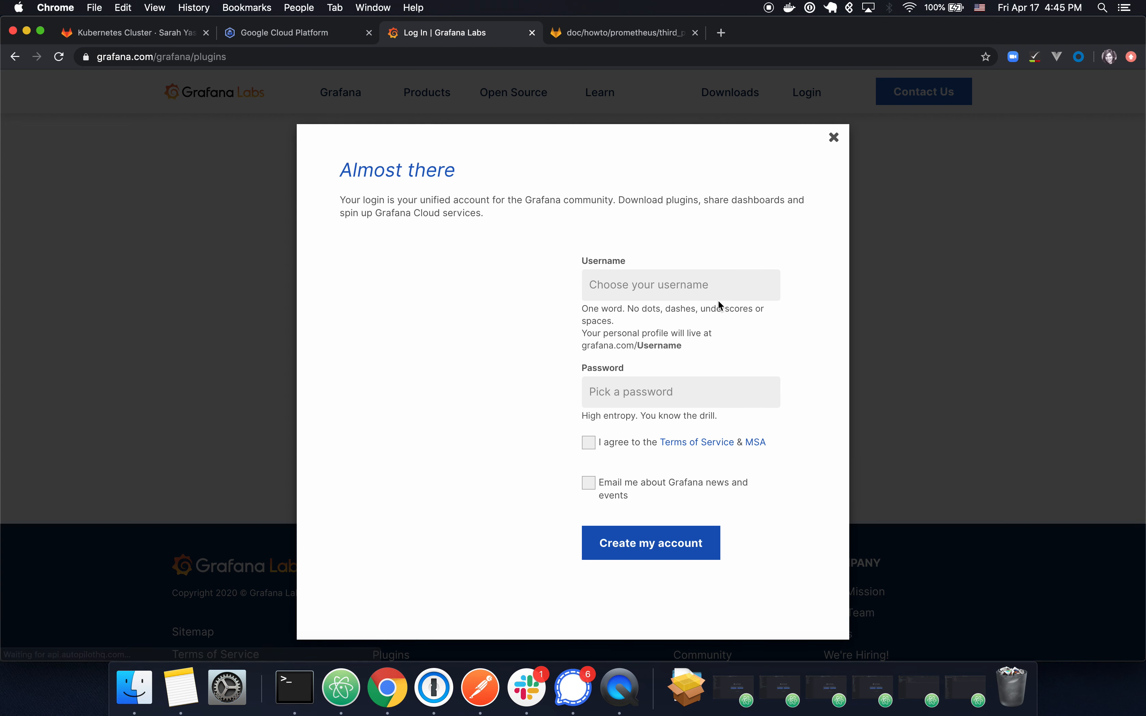
# Step: Enter a username, removing the dash and plus sign so it is accepted
pyautogui.click(680, 289)
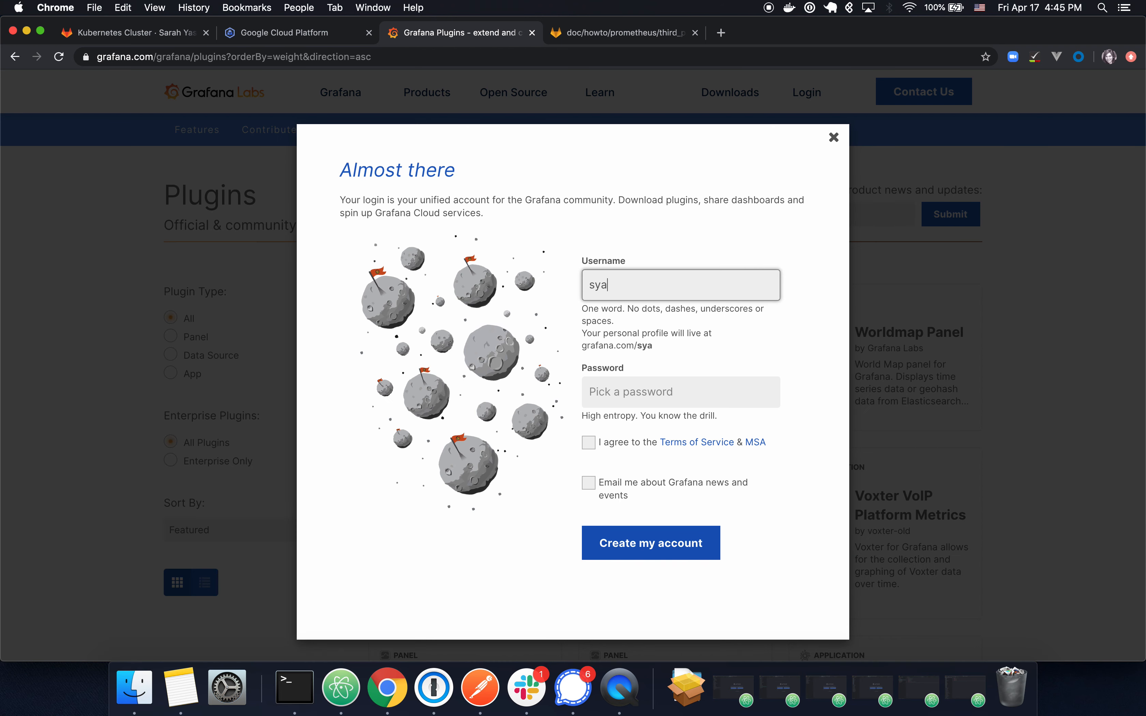
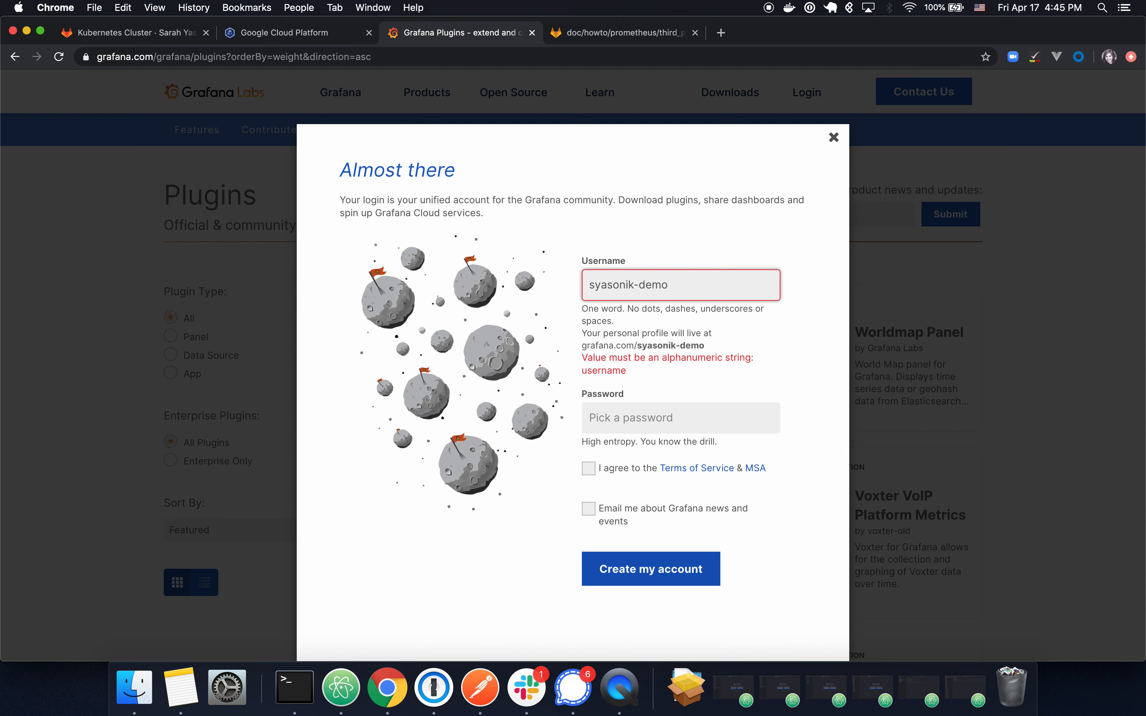
pyautogui.click(634, 284)
pyautogui.press('BackSpace')
pyautogui.press('Delete')
pyautogui.write('=+')
pyautogui.press('Left')
pyautogui.press('BackSpace')
pyautogui.press('BackSpace')
pyautogui.press('BackSpace')
pyautogui.write('ik')
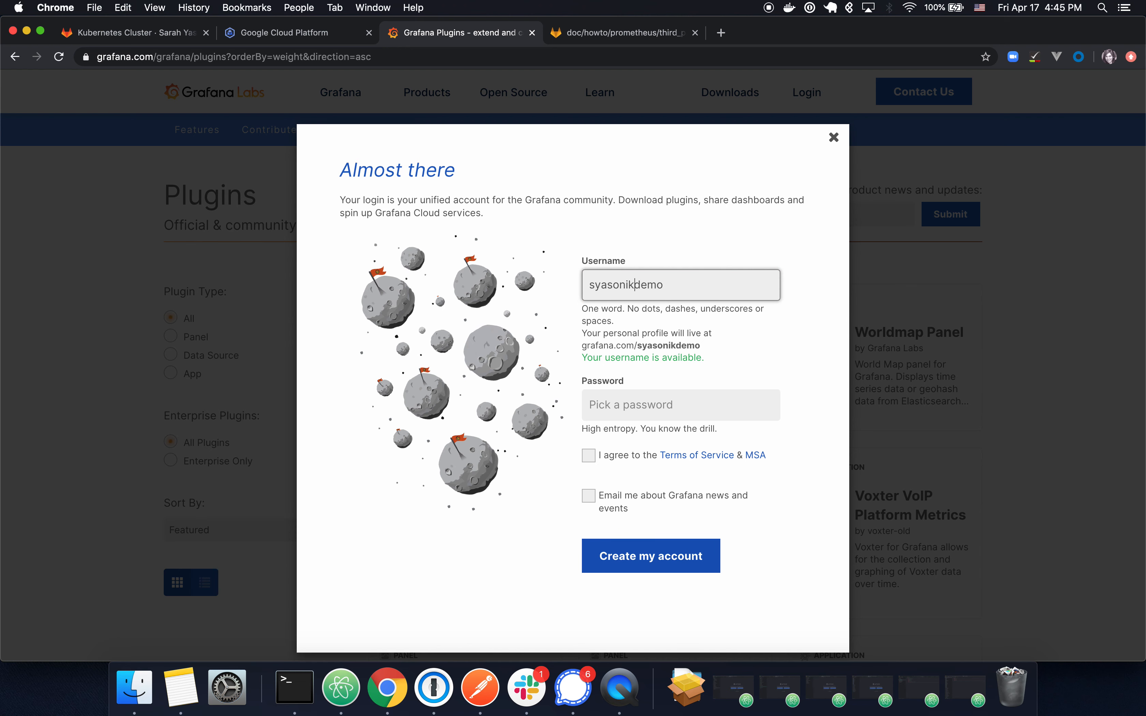
pyautogui.write('+')
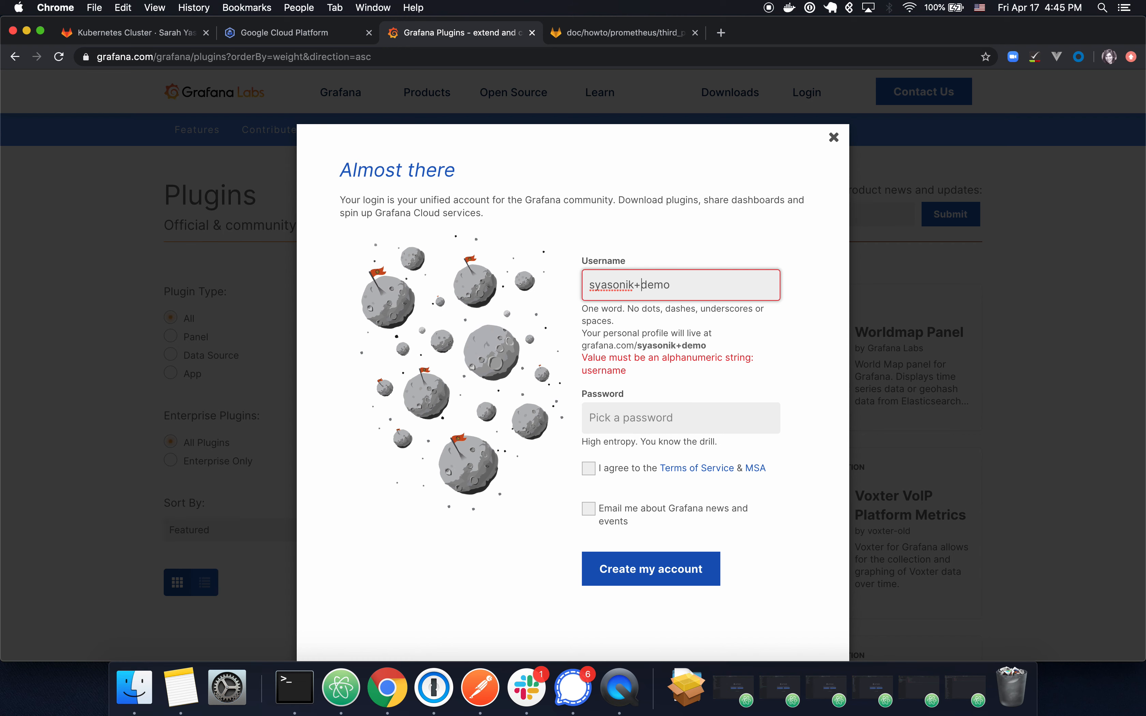
pyautogui.press('BackSpace')
# Step: Enter the password, agree to the terms of service and create the account
pyautogui.click(652, 407)
pyautogui.write('••')
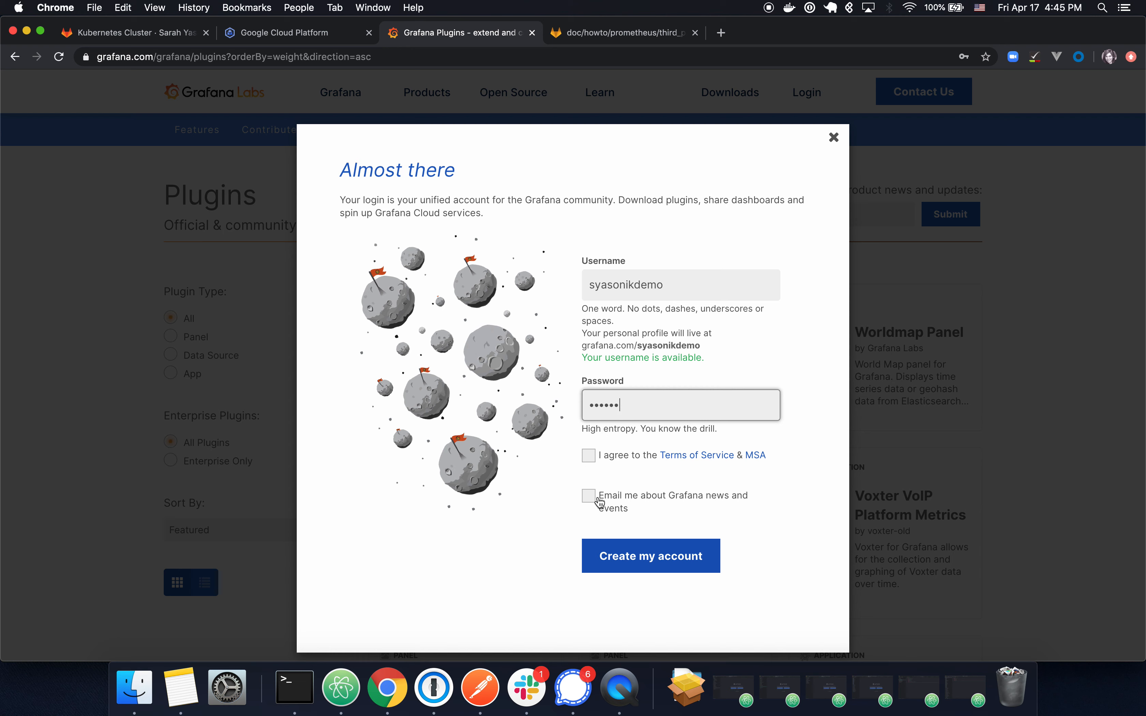
pyautogui.click(589, 456)
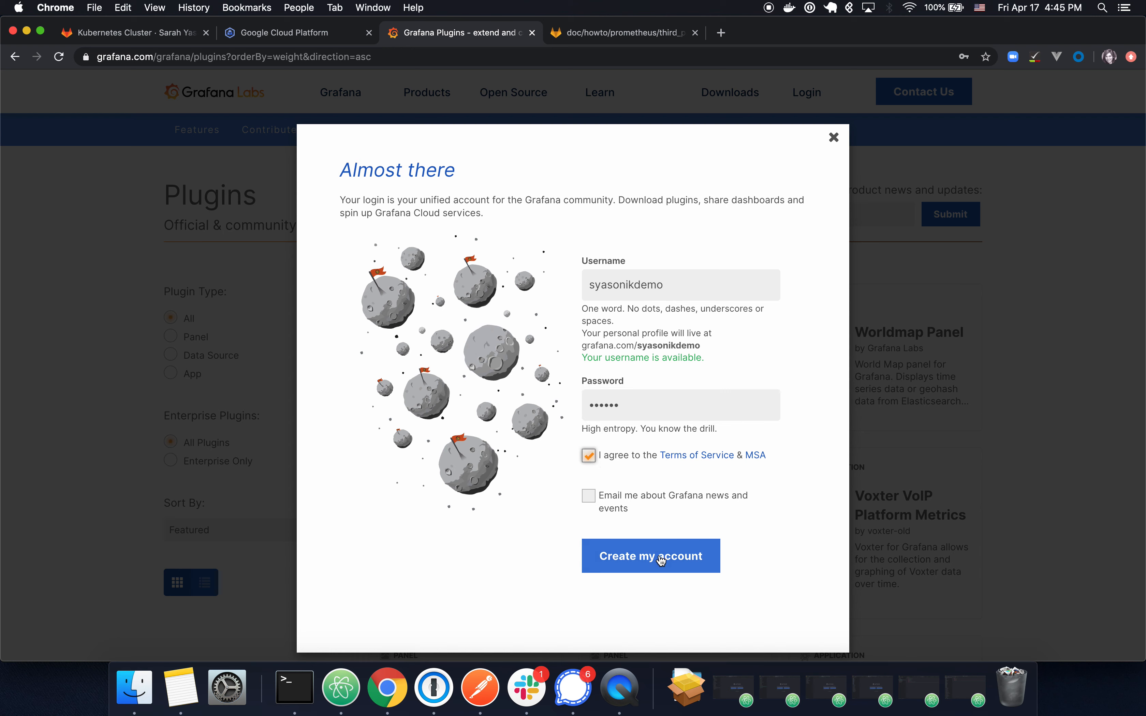
pyautogui.click(684, 563)
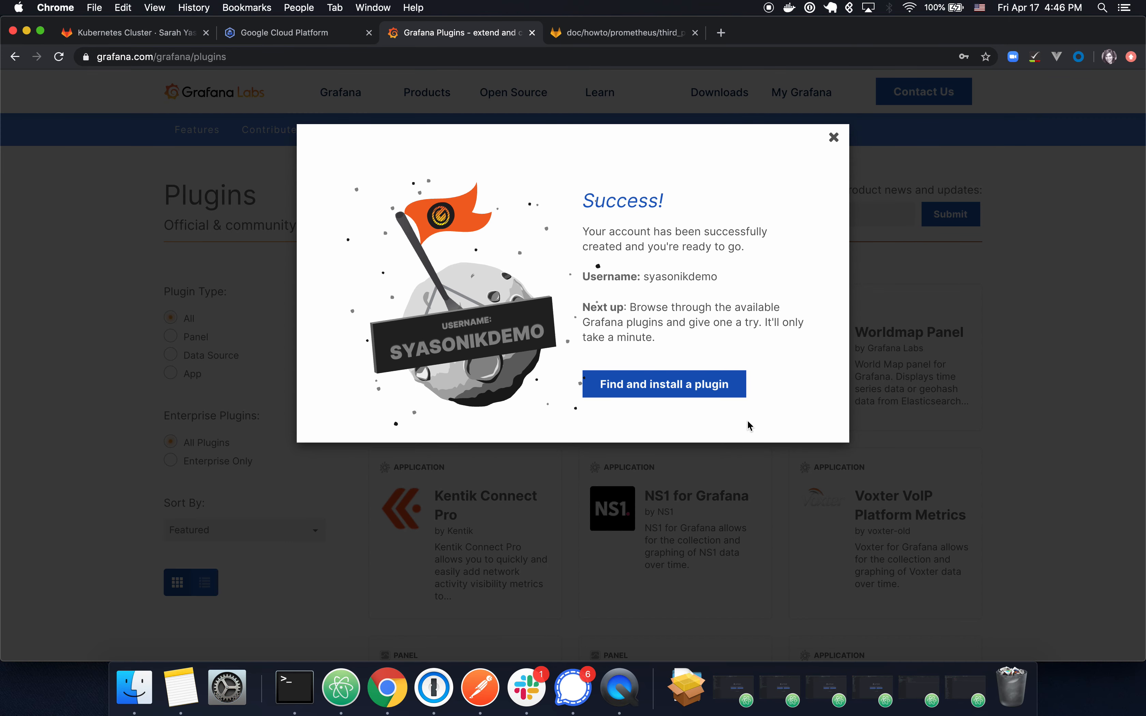
# Step: Dismiss the success message and try creating a Grafana instance from the account overview
pyautogui.click(833, 141)
pyautogui.moveTo(391, 113)
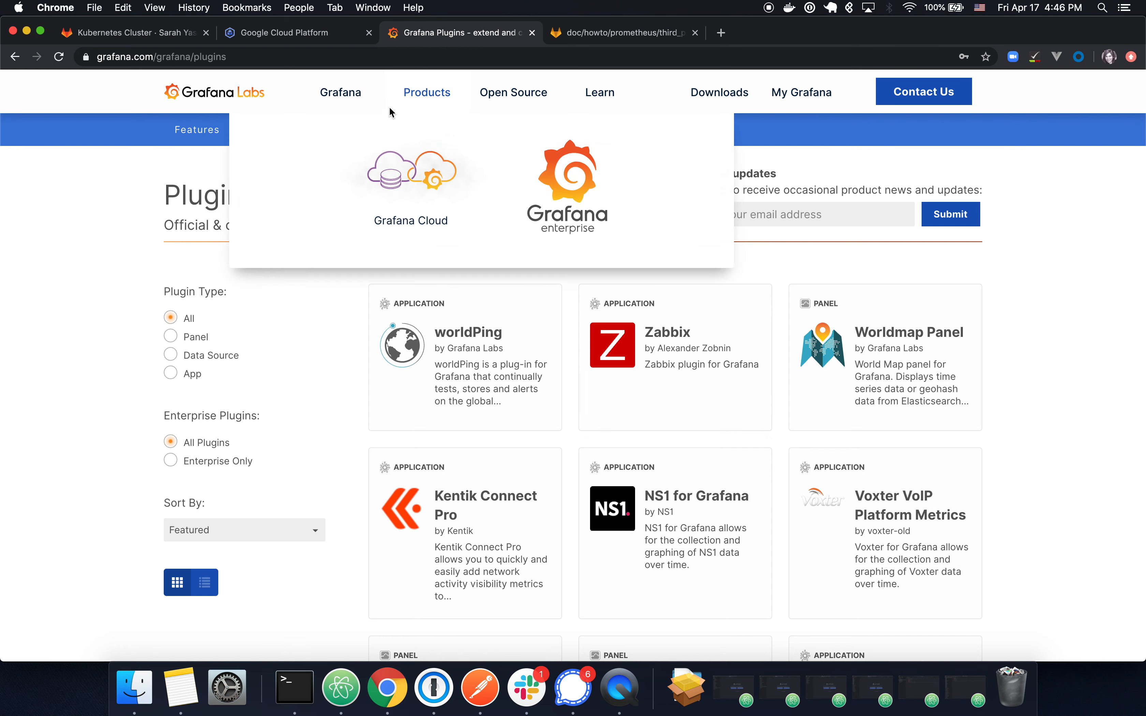
pyautogui.click(808, 103)
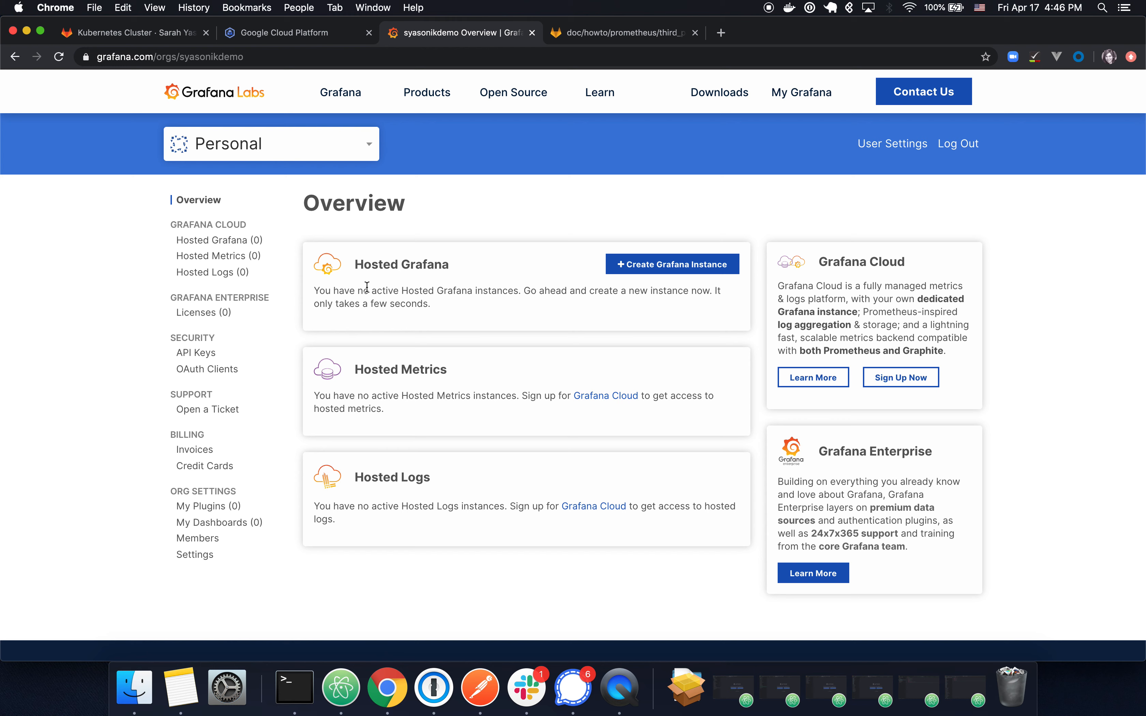
pyautogui.click(676, 266)
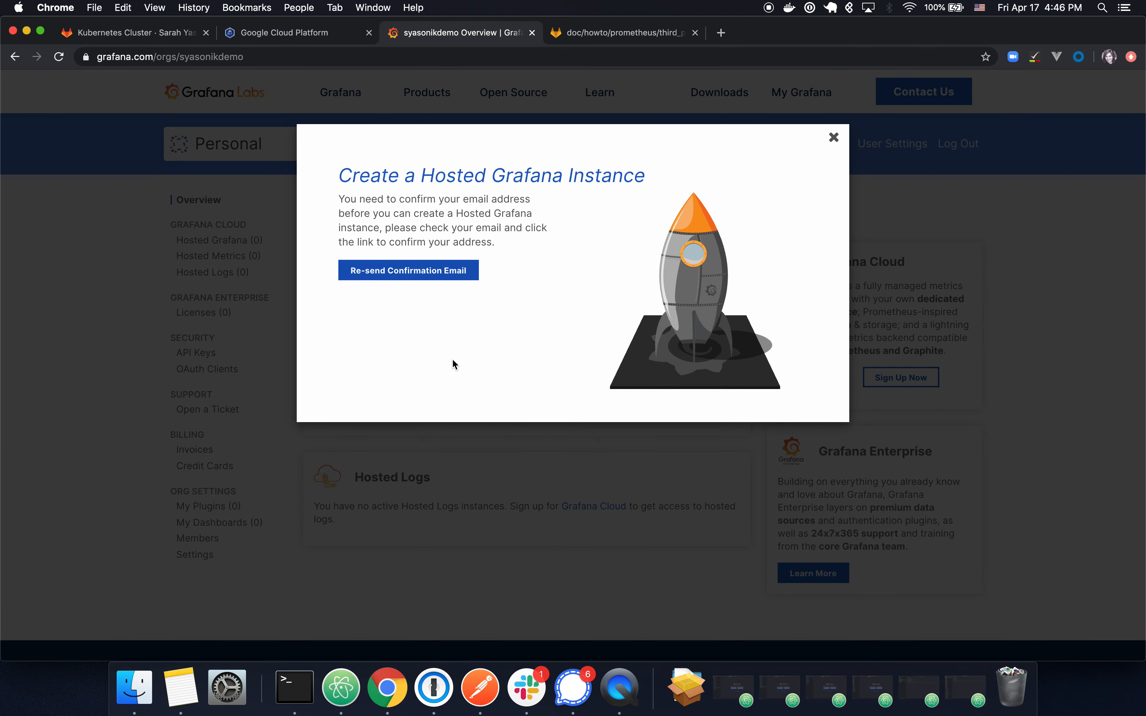
# Step: Confirm the email via the Grafana welcome message in Gmail, then close the extra tabs
pyautogui.press('super+t')
pyautogui.write('gmail.c')
pyautogui.press('Return')
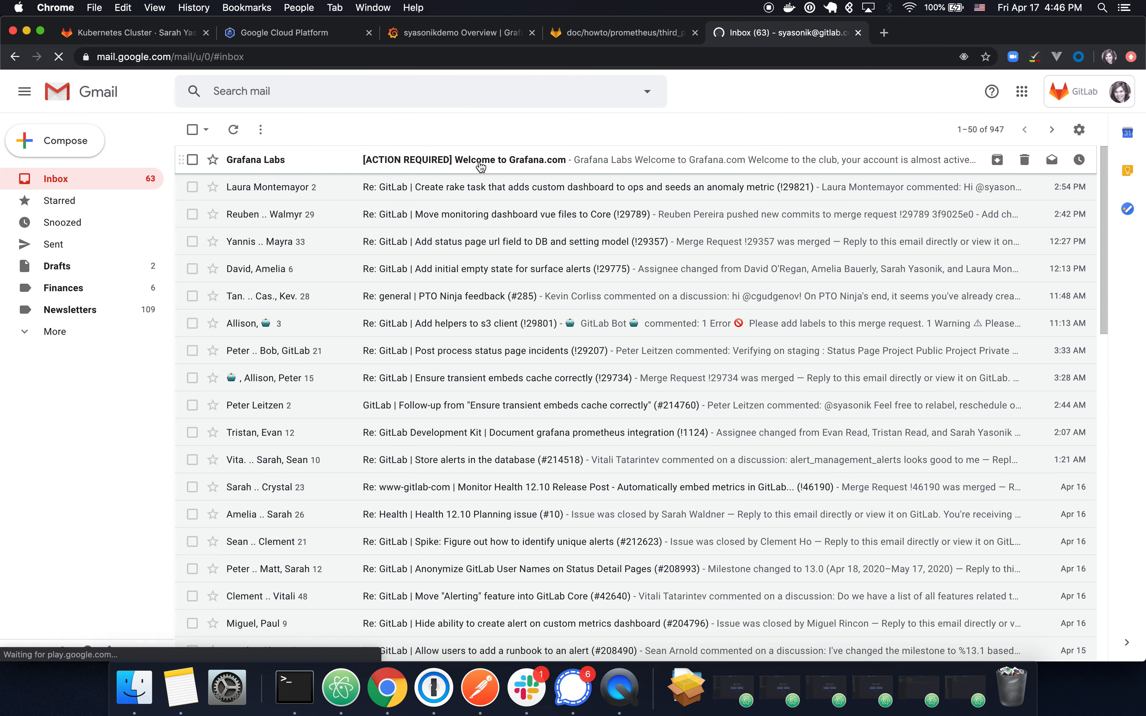
pyautogui.click(482, 159)
pyautogui.click(642, 441)
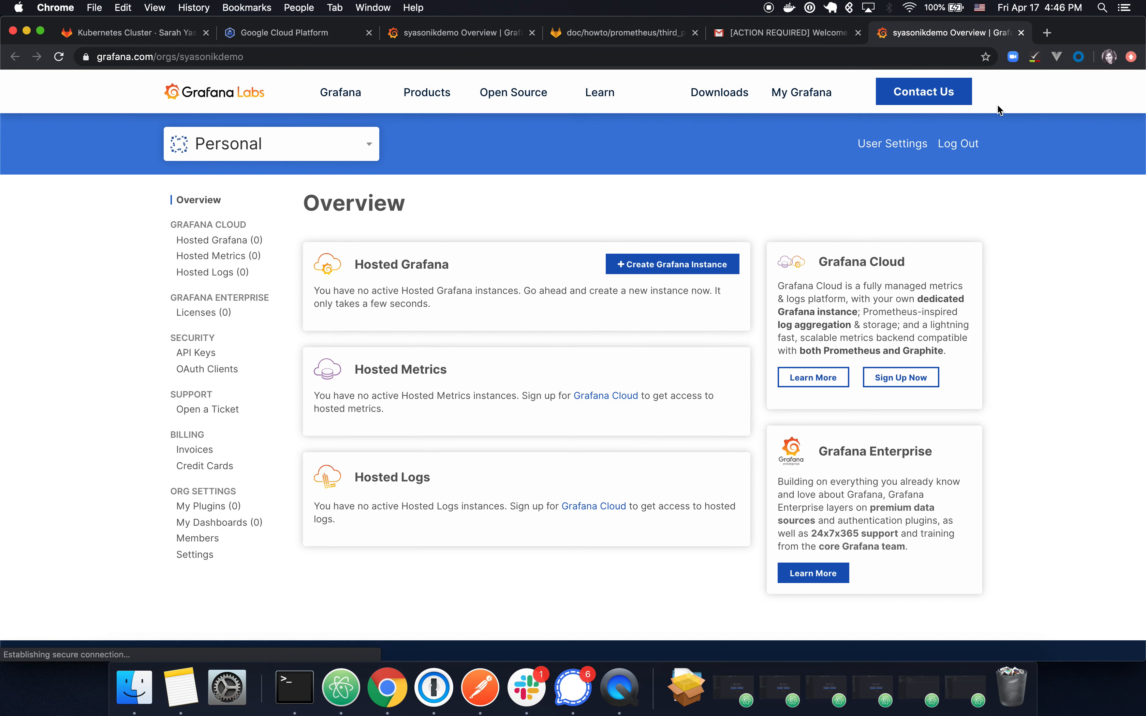
pyautogui.click(858, 32)
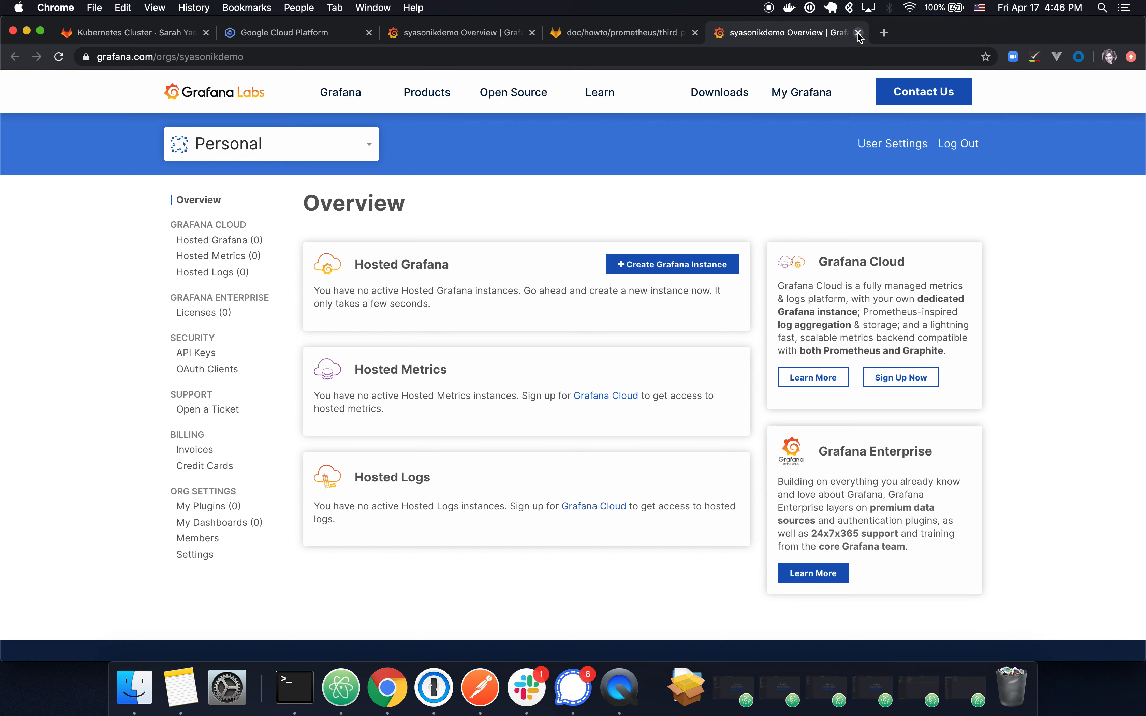
pyautogui.click(858, 32)
pyautogui.click(490, 33)
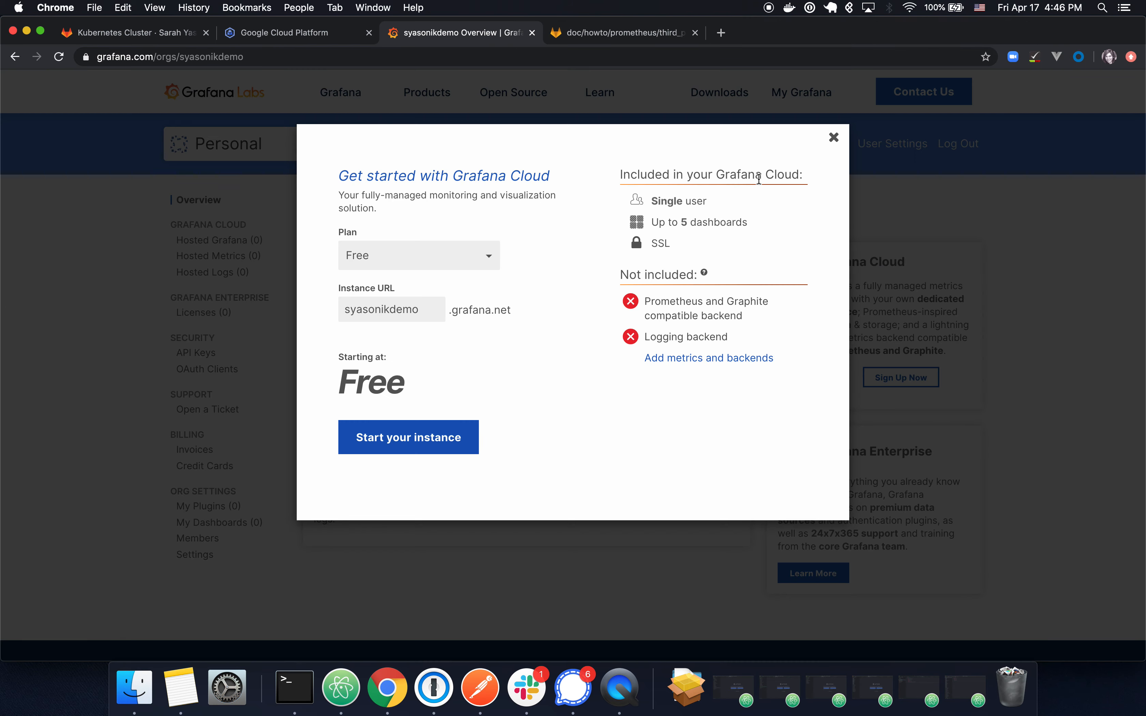
# Step: Launch a Free-plan hosted Grafana instance, opting out of Hosted Metrics contact, and open it
pyautogui.click(833, 137)
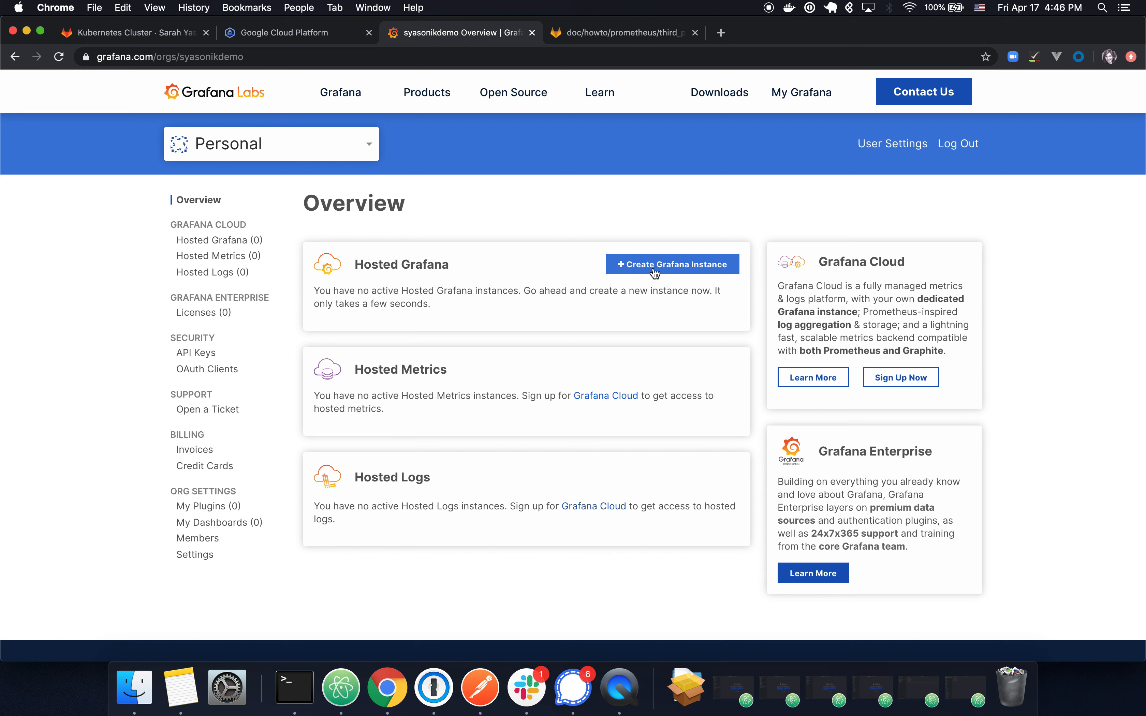
pyautogui.click(702, 265)
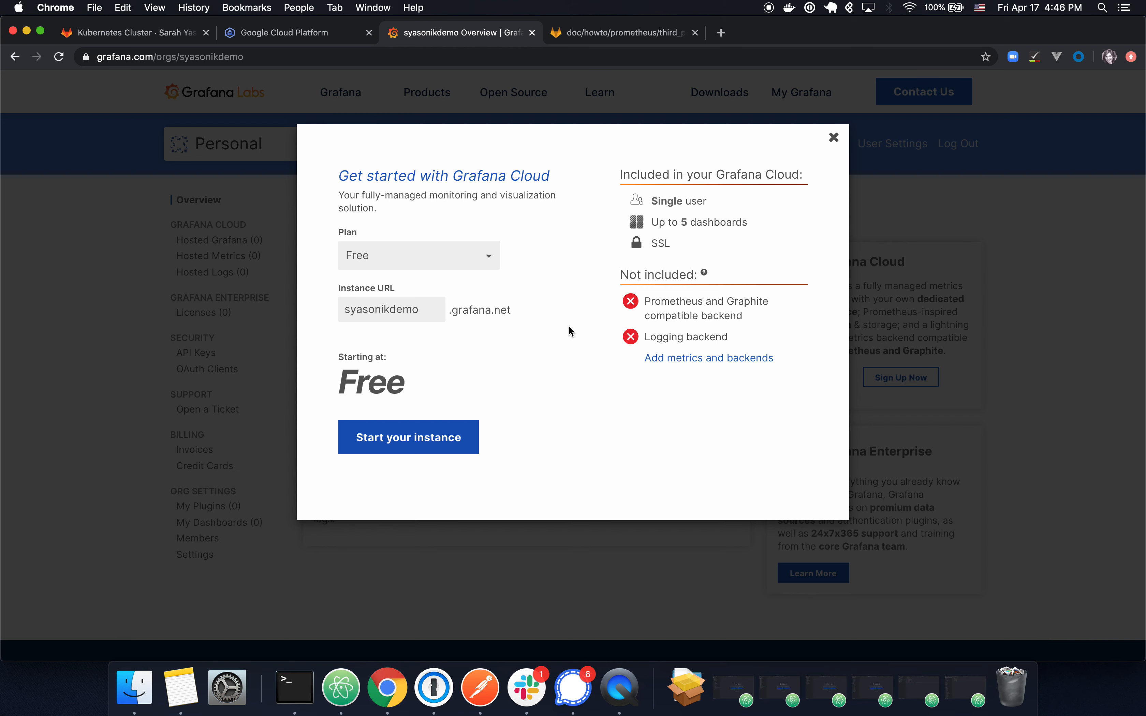
pyautogui.click(396, 443)
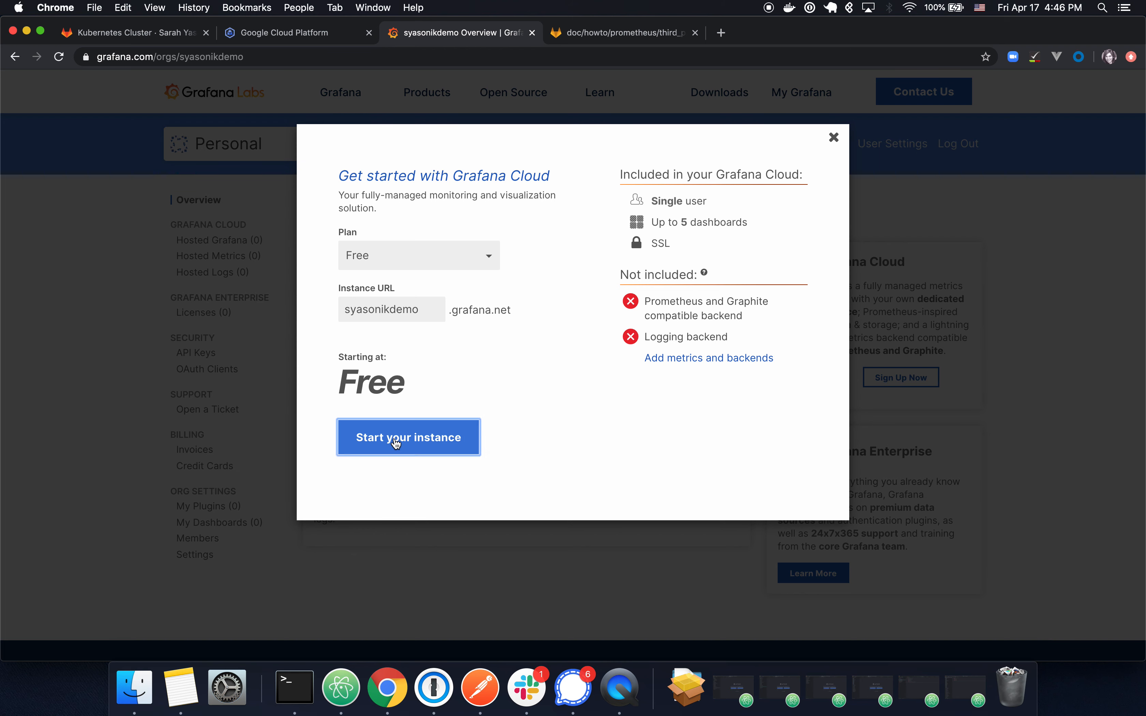
pyautogui.click(422, 362)
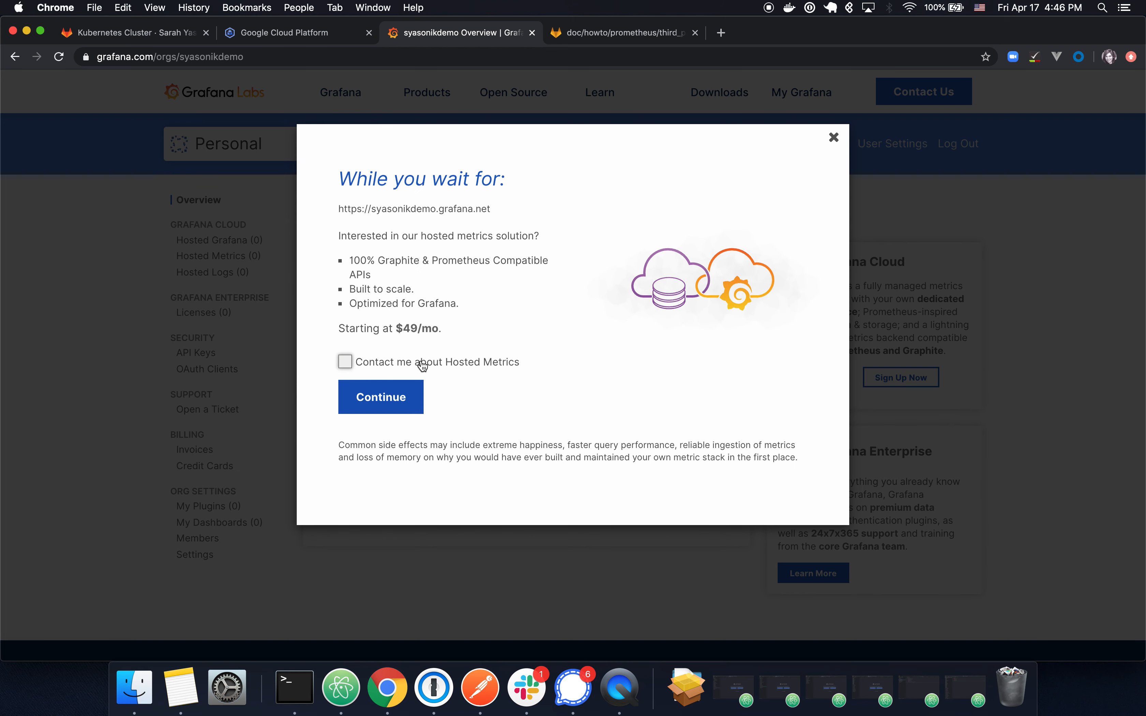
pyautogui.click(405, 410)
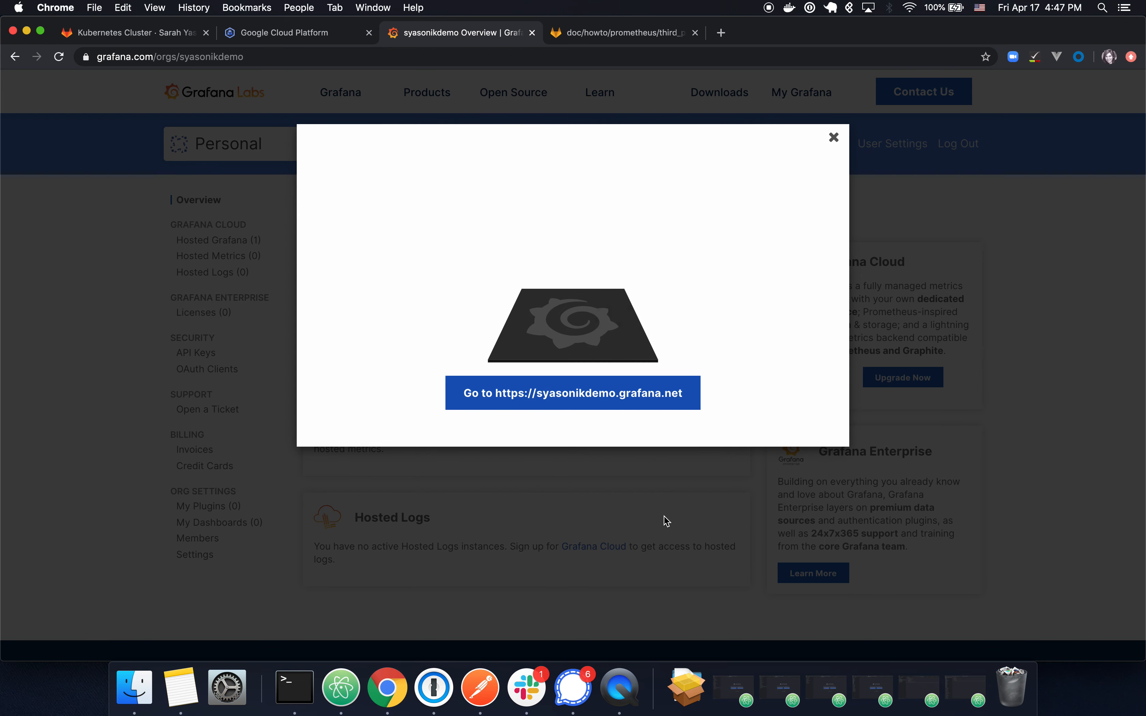
pyautogui.click(621, 402)
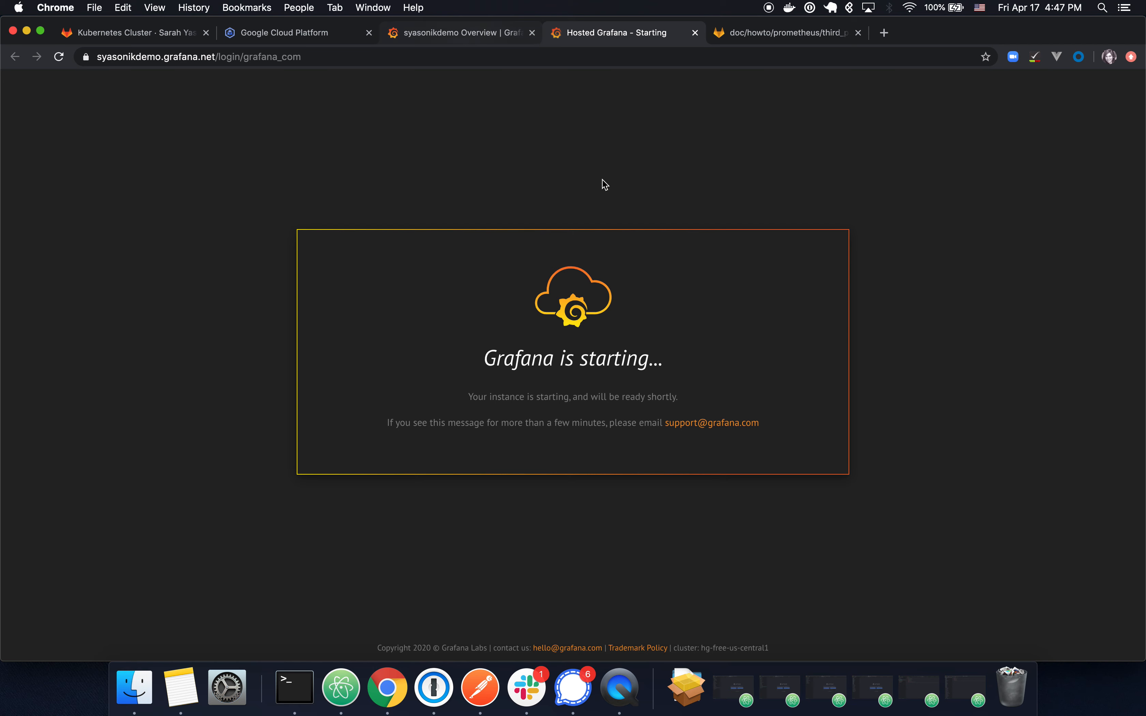
# Step: Reload the deployment details and open the LoadBalancer endpoint 35.188.45.180:60000 in a new tab
pyautogui.click(306, 32)
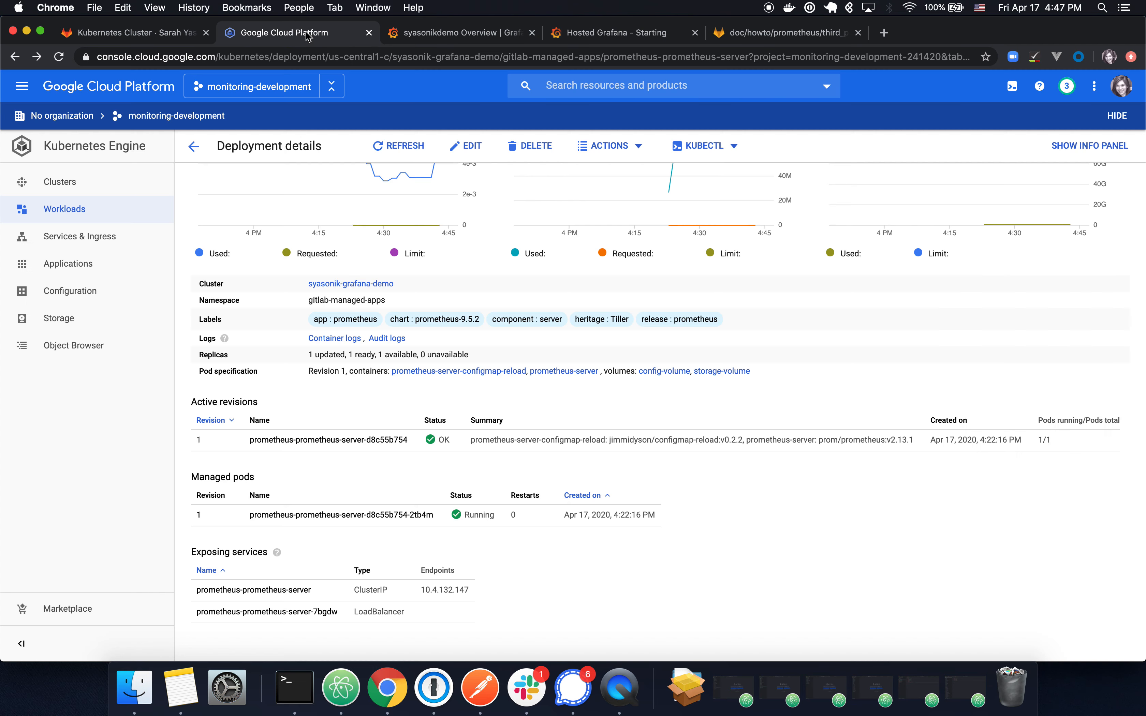
pyautogui.press('super+r')
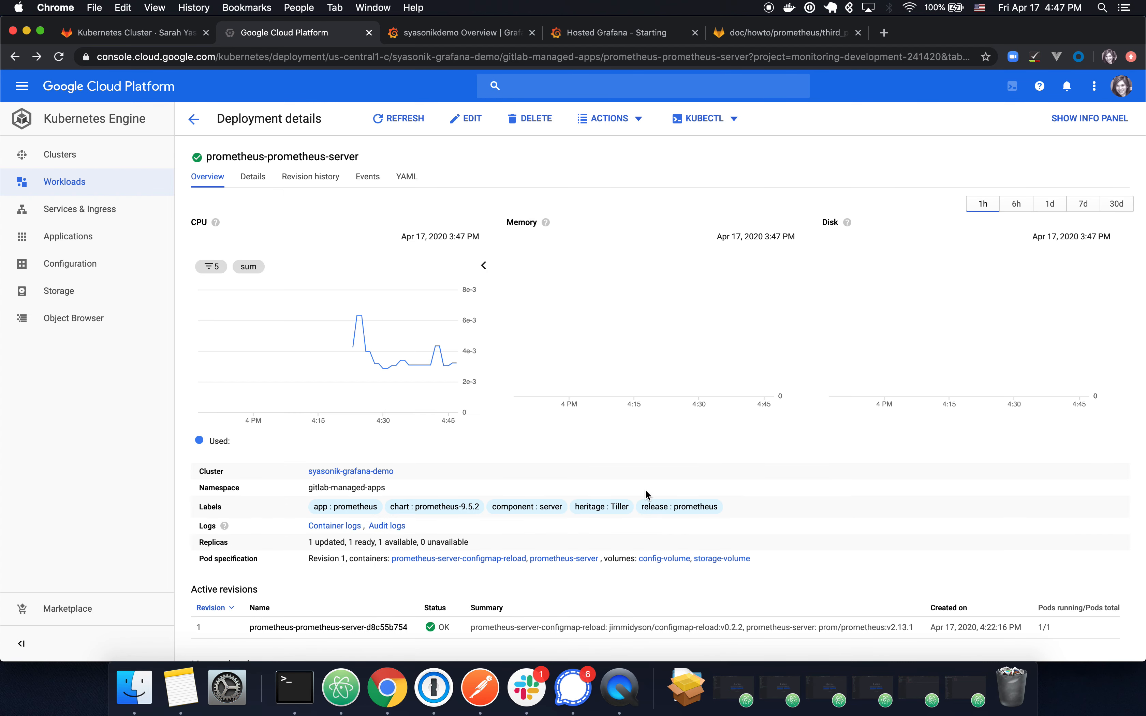
pyautogui.scroll(-5, 646, 492)
pyautogui.click(507, 612)
pyautogui.click(488, 33)
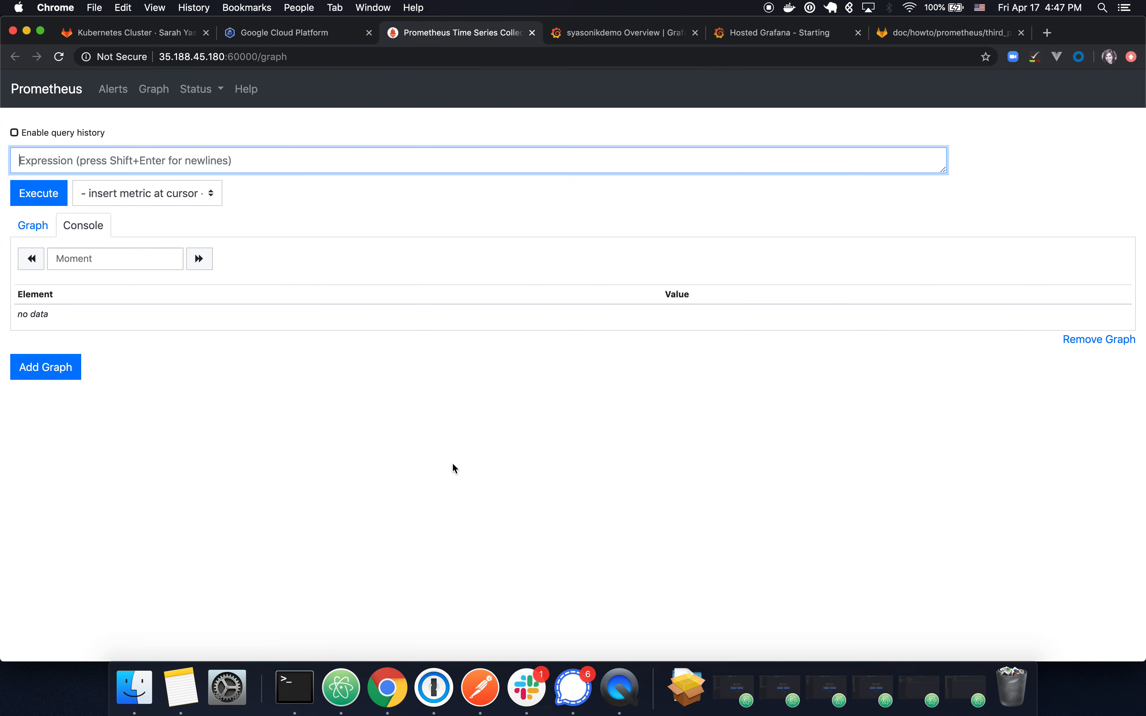
# Step: Execute the Prometheus query 'up' and check that all five targets return 1
pyautogui.write('up')
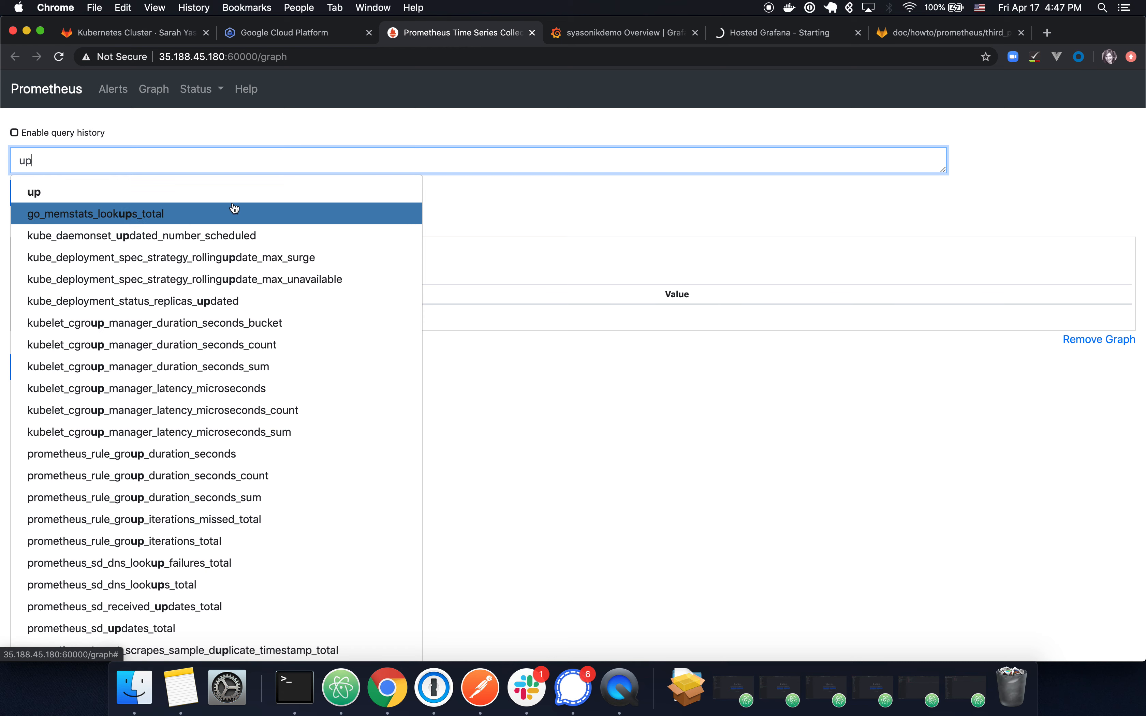
pyautogui.click(230, 192)
pyautogui.click(33, 195)
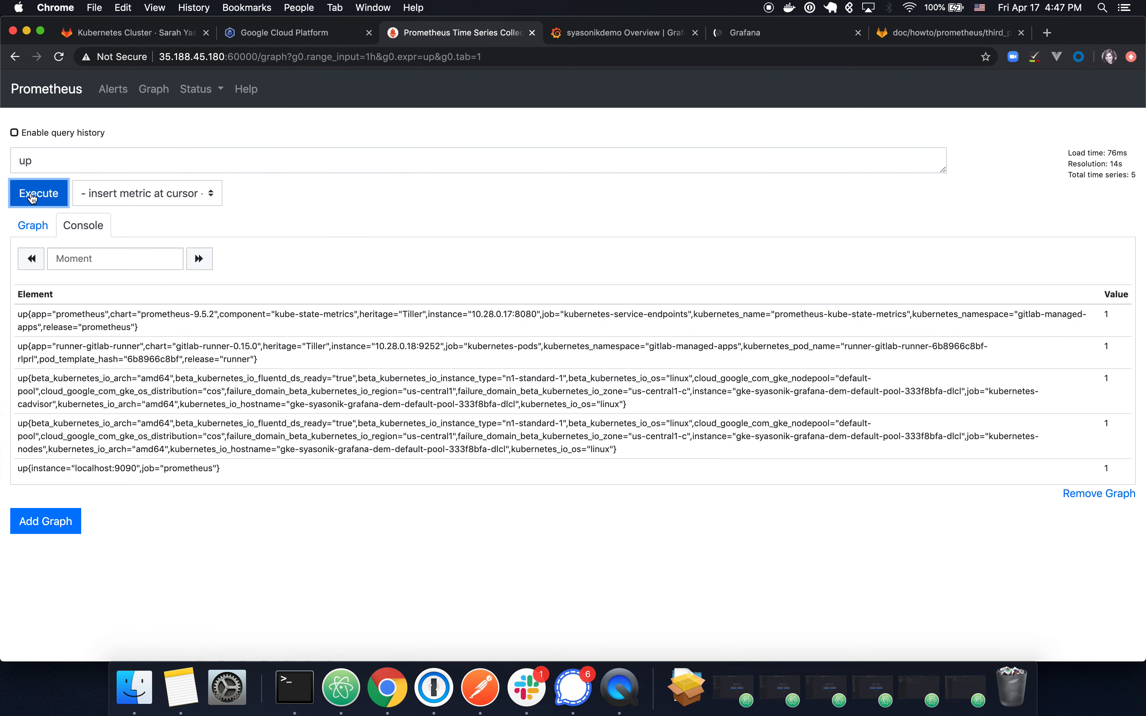
pyautogui.click(404, 552)
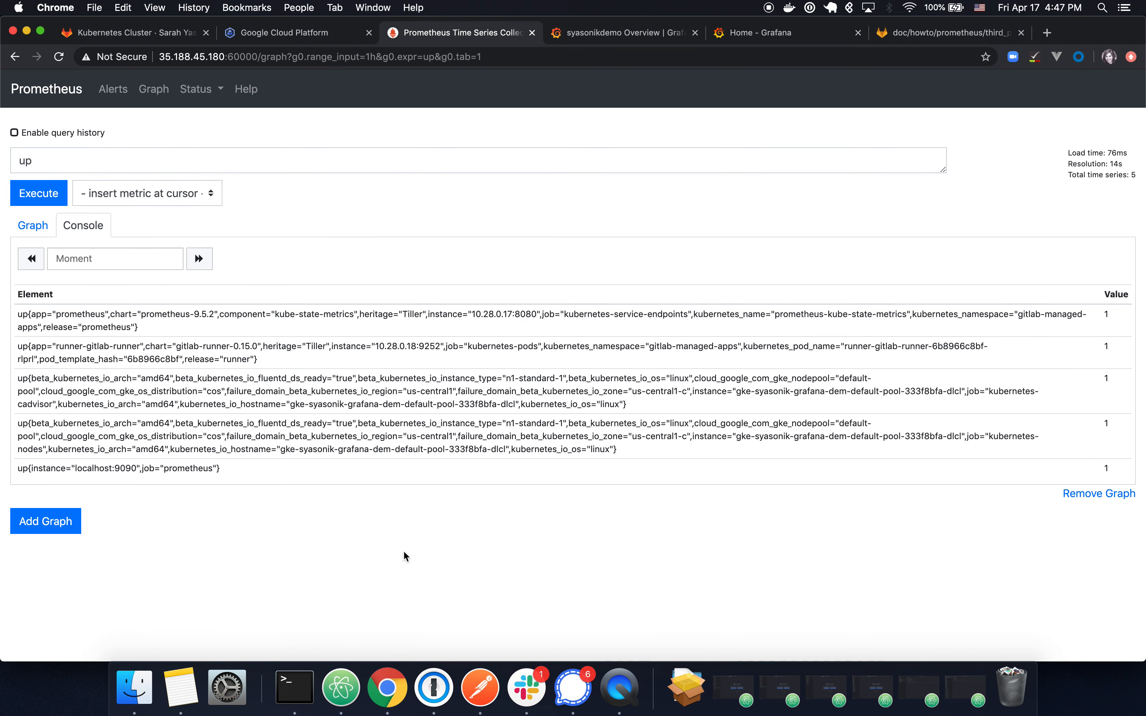
pyautogui.hotkey('ctrl', 'Tab')
pyautogui.hotkey('ctrl', 'Tab')
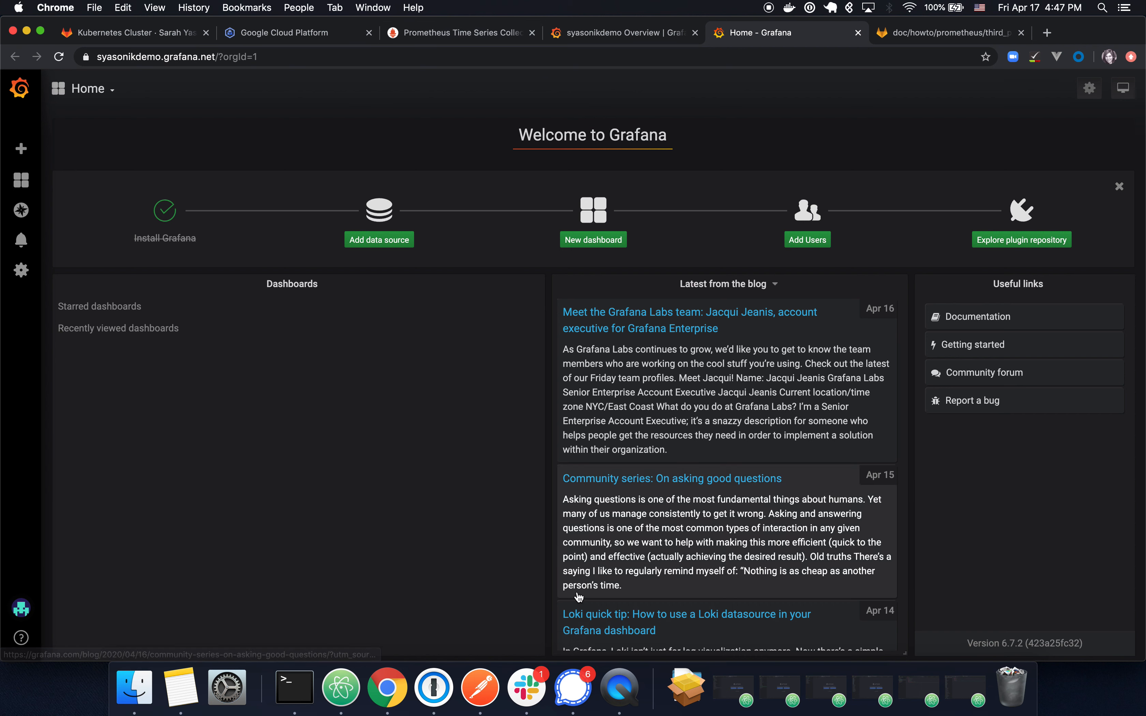
# Step: Add a new Prometheus data source and copy the Prometheus page address
pyautogui.moveTo(28, 150)
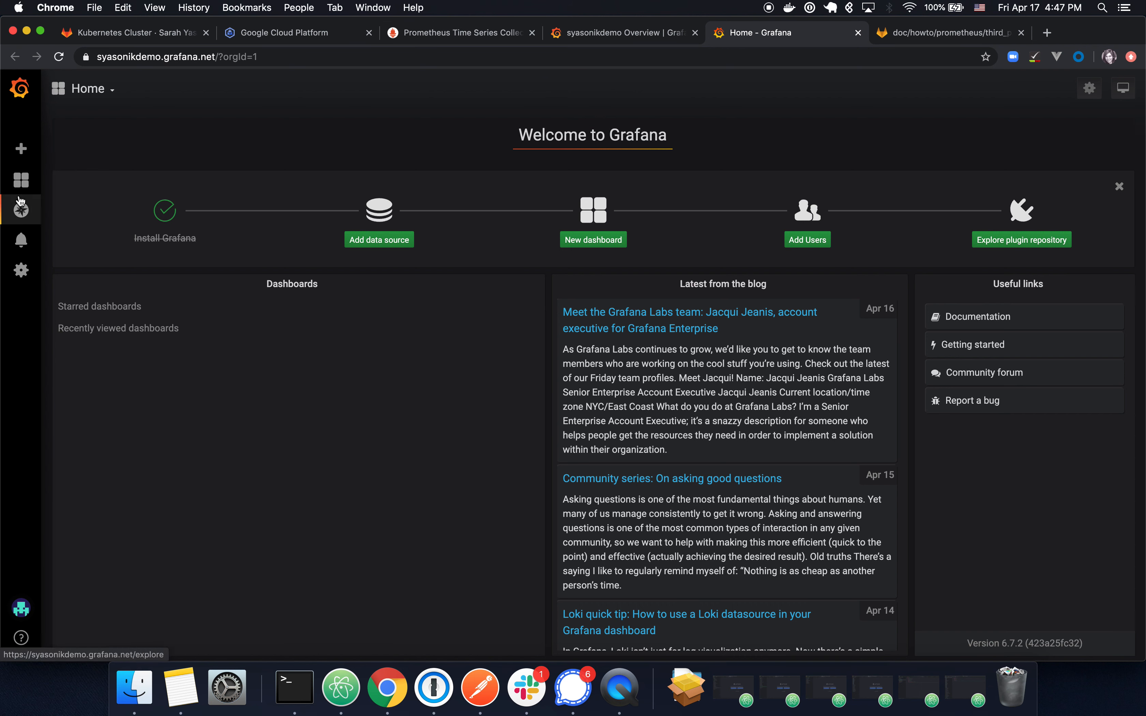
pyautogui.click(395, 245)
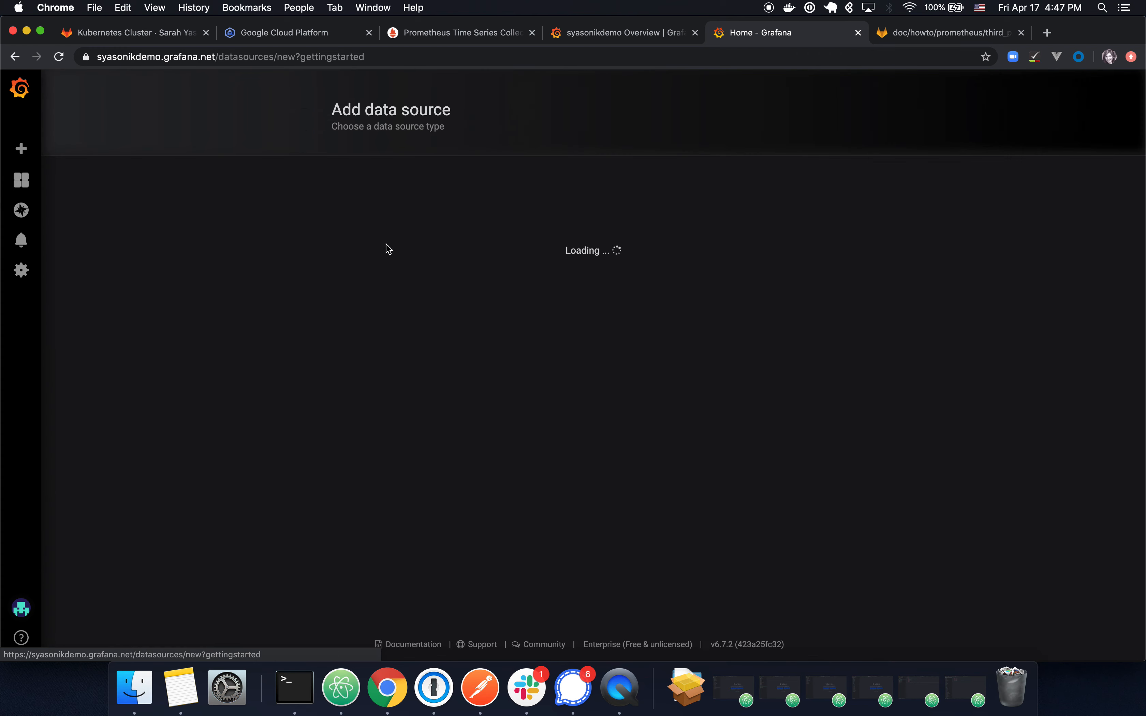
pyautogui.click(651, 285)
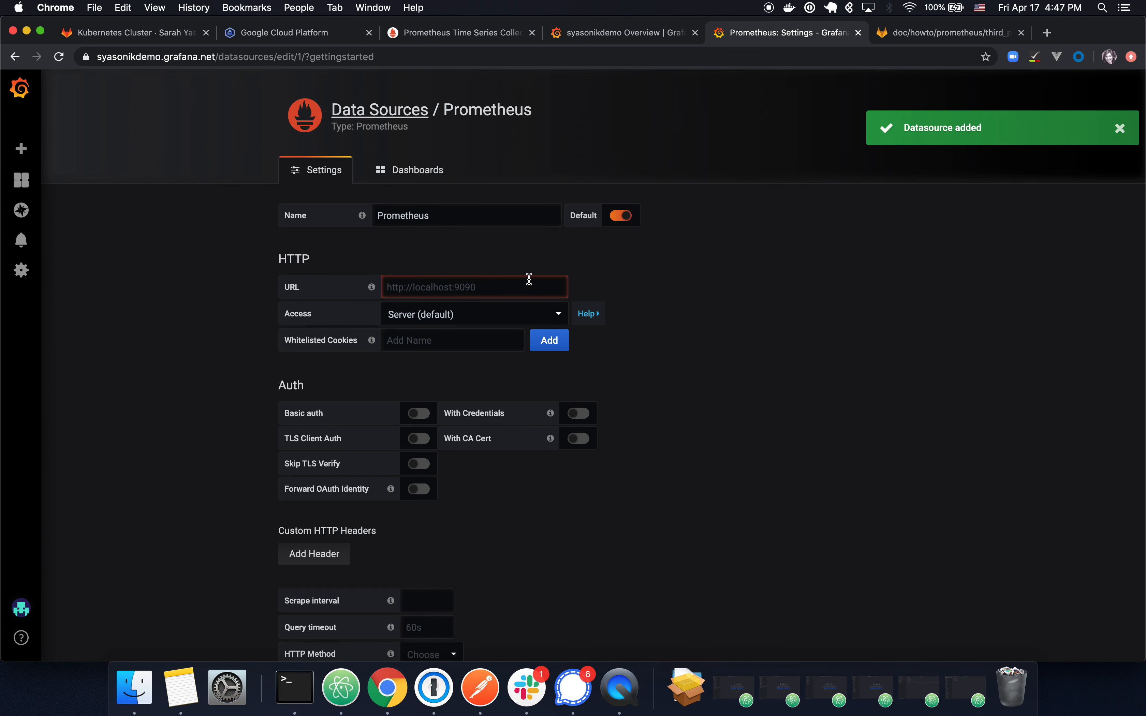
pyautogui.press('super+3')
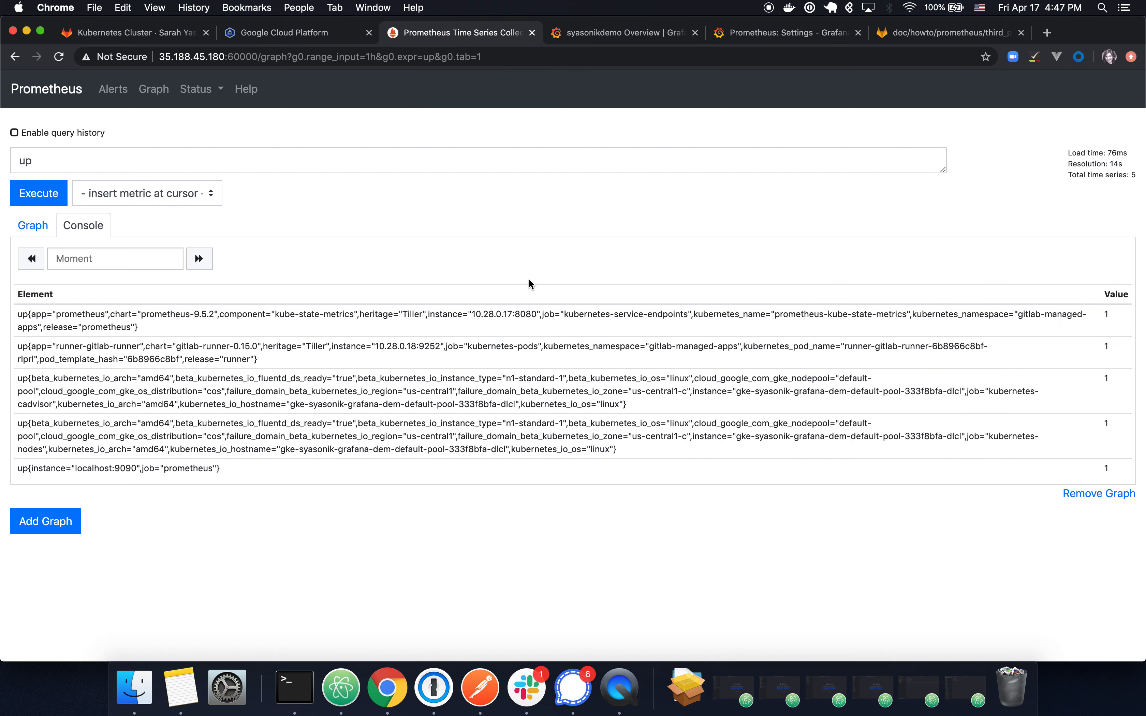
pyautogui.click(454, 56)
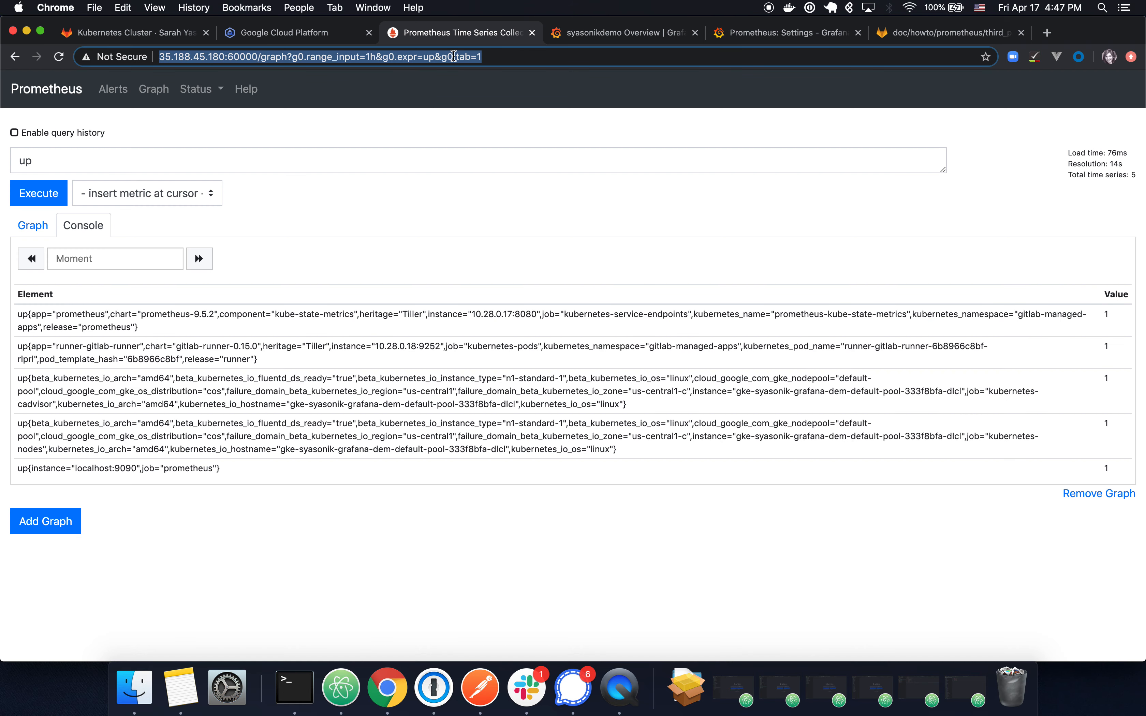
pyautogui.press('super+5')
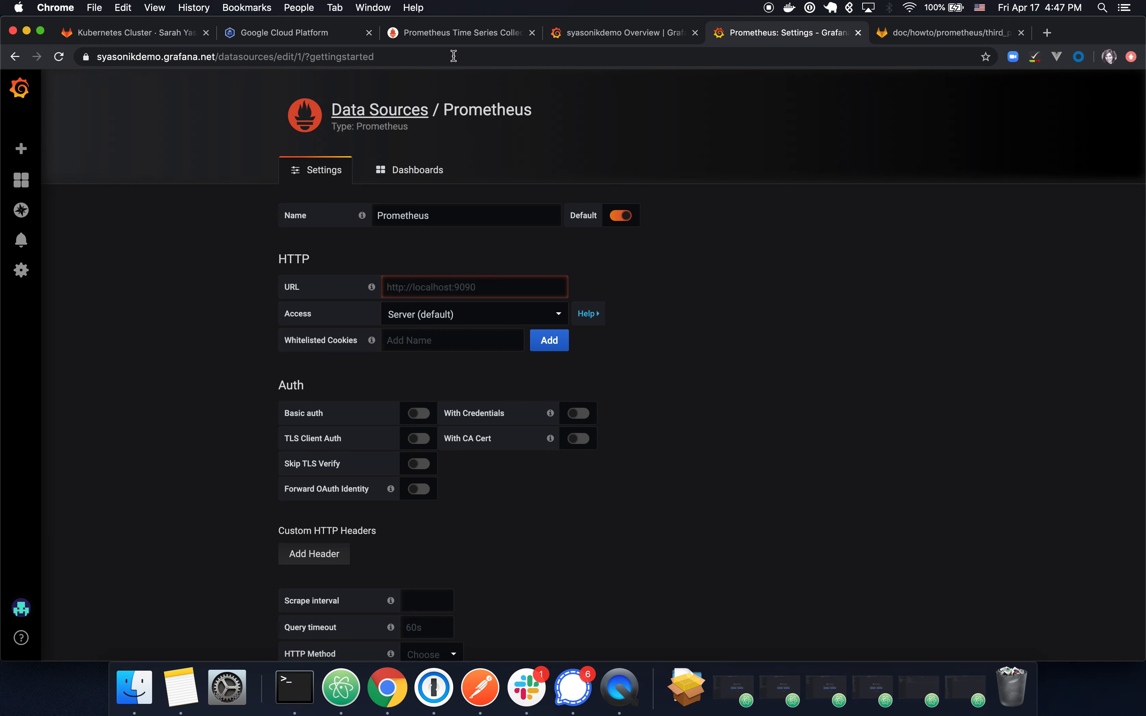
pyautogui.click(491, 276)
pyautogui.press('super+v')
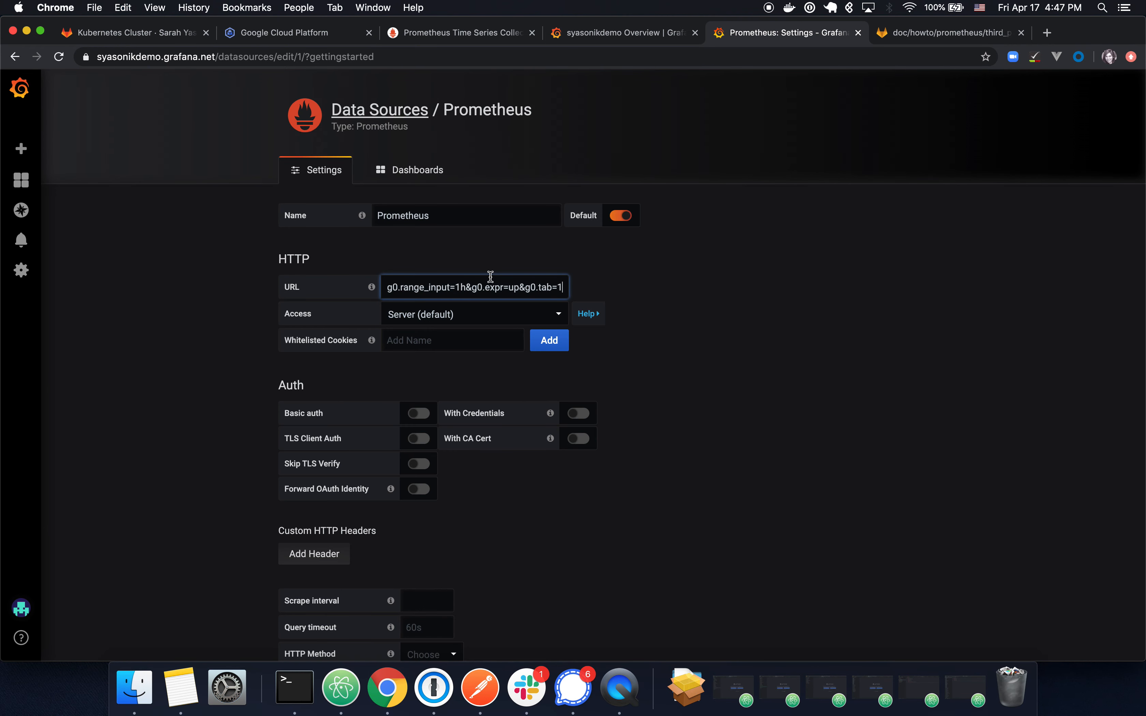
pyautogui.hotkey('shift', 'Left')
pyautogui.hotkey('shift', 'Left')
pyautogui.hotkey('shift', 'Left')
pyautogui.hotkey('shift', 'Left')
pyautogui.hotkey('shift', 'Left')
pyautogui.hotkey('shift', 'Left')
pyautogui.hotkey('shift', 'Left')
pyautogui.hotkey('shift', 'Left')
pyautogui.hotkey('shift', 'Left')
pyautogui.hotkey('shift', 'Left')
pyautogui.hotkey('shift', 'Left')
pyautogui.hotkey('shift', 'Left')
pyautogui.hotkey('shift', 'Left')
pyautogui.hotkey('shift', 'Left')
pyautogui.hotkey('shift', 'Left')
pyautogui.hotkey('shift', 'Left')
pyautogui.hotkey('shift', 'Left')
pyautogui.hotkey('shift', 'Left')
pyautogui.hotkey('shift', 'Left')
pyautogui.hotkey('shift', 'Left')
pyautogui.hotkey('shift', 'Left')
pyautogui.hotkey('shift', 'Left')
pyautogui.hotkey('shift', 'Left')
pyautogui.hotkey('shift', 'Left')
pyautogui.hotkey('shift', 'Left')
pyautogui.hotkey('shift', 'Left')
pyautogui.hotkey('shift', 'Left')
pyautogui.hotkey('shift', 'Left')
pyautogui.hotkey('shift', 'Left')
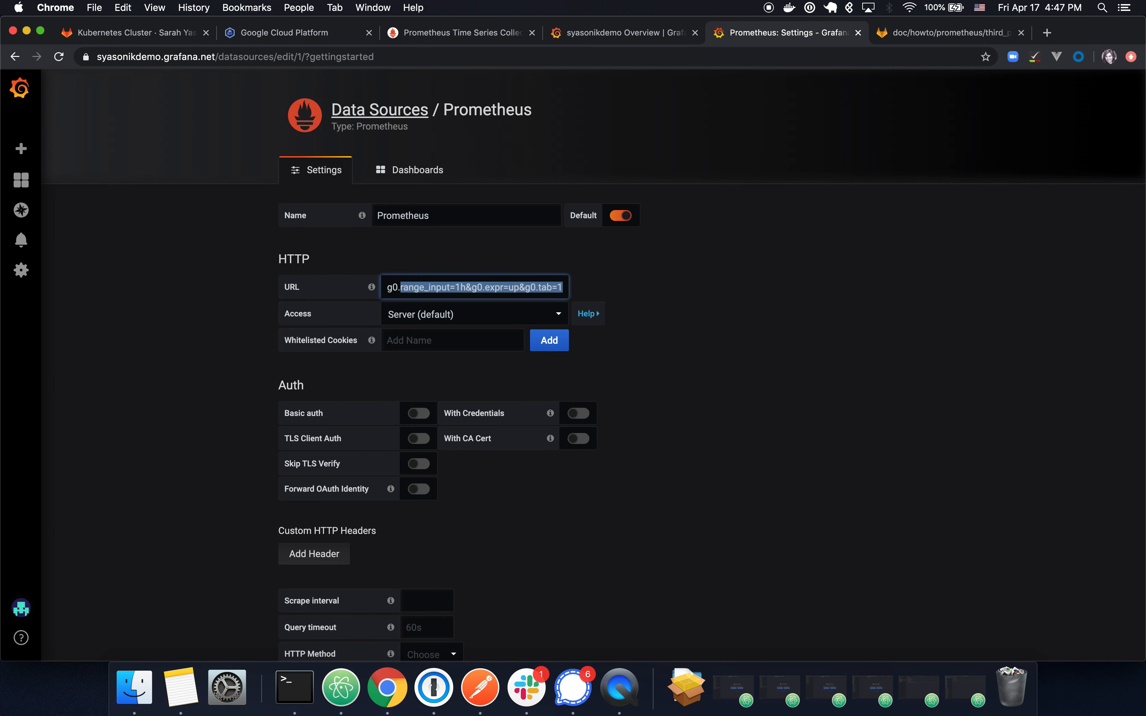
pyautogui.hotkey('shift', 'Right')
pyautogui.hotkey('shift', 'Right')
pyautogui.hotkey('shift', 'Right')
pyautogui.hotkey('shift', 'Right')
pyautogui.hotkey('shift', 'Right')
pyautogui.hotkey('shift', 'Right')
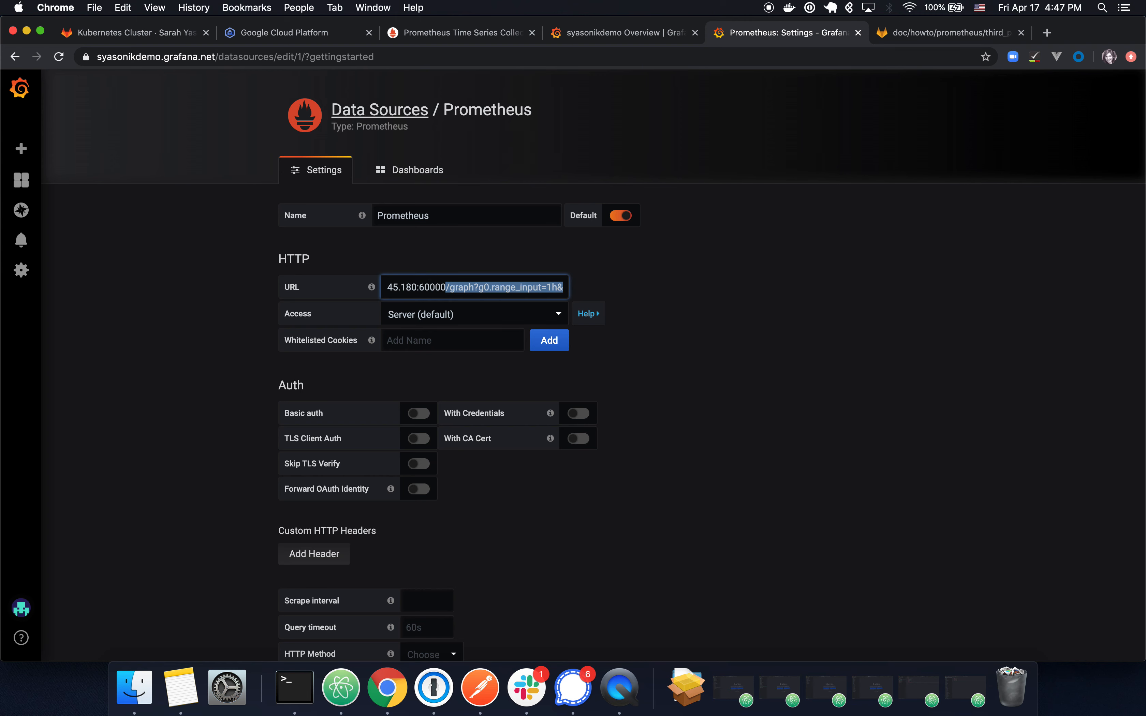
pyautogui.press('BackSpace')
pyautogui.click(707, 333)
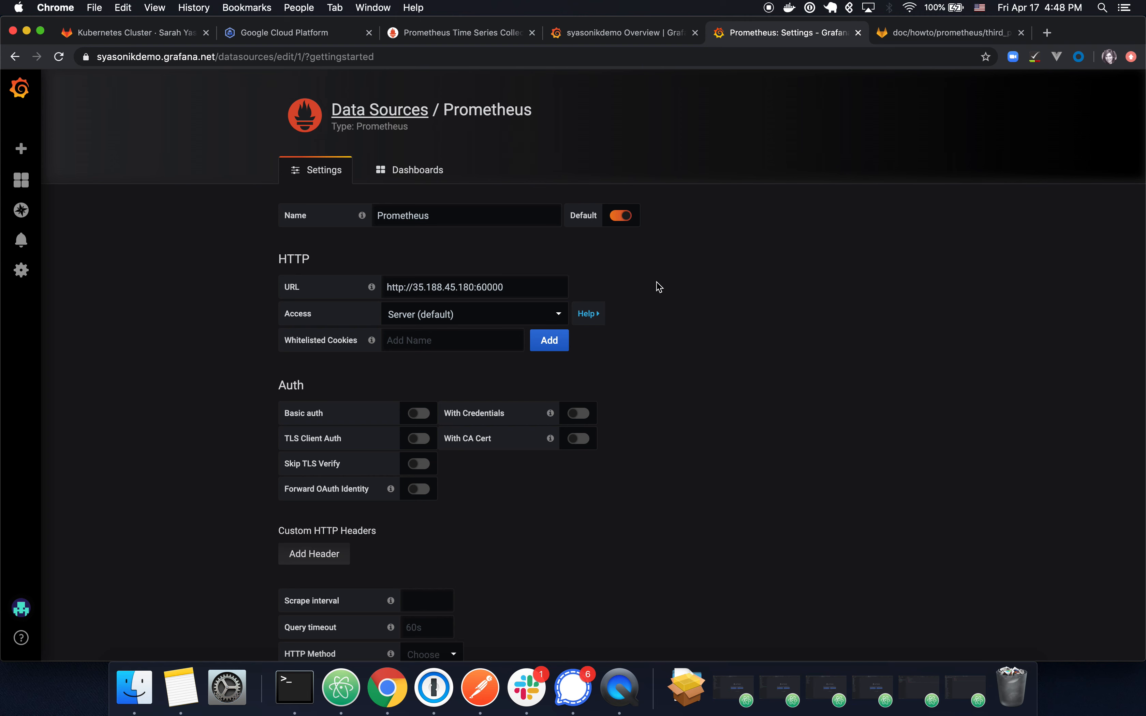
pyautogui.scroll(-3, 673, 348)
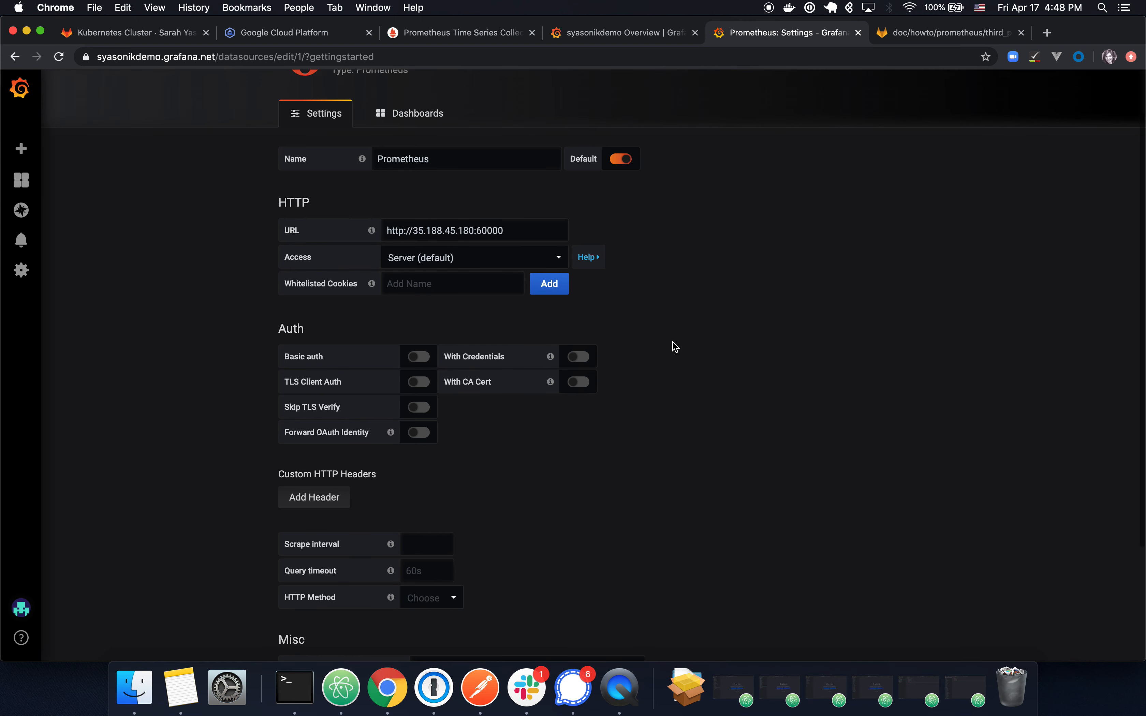
pyautogui.scroll(-5, 680, 362)
pyautogui.click(332, 580)
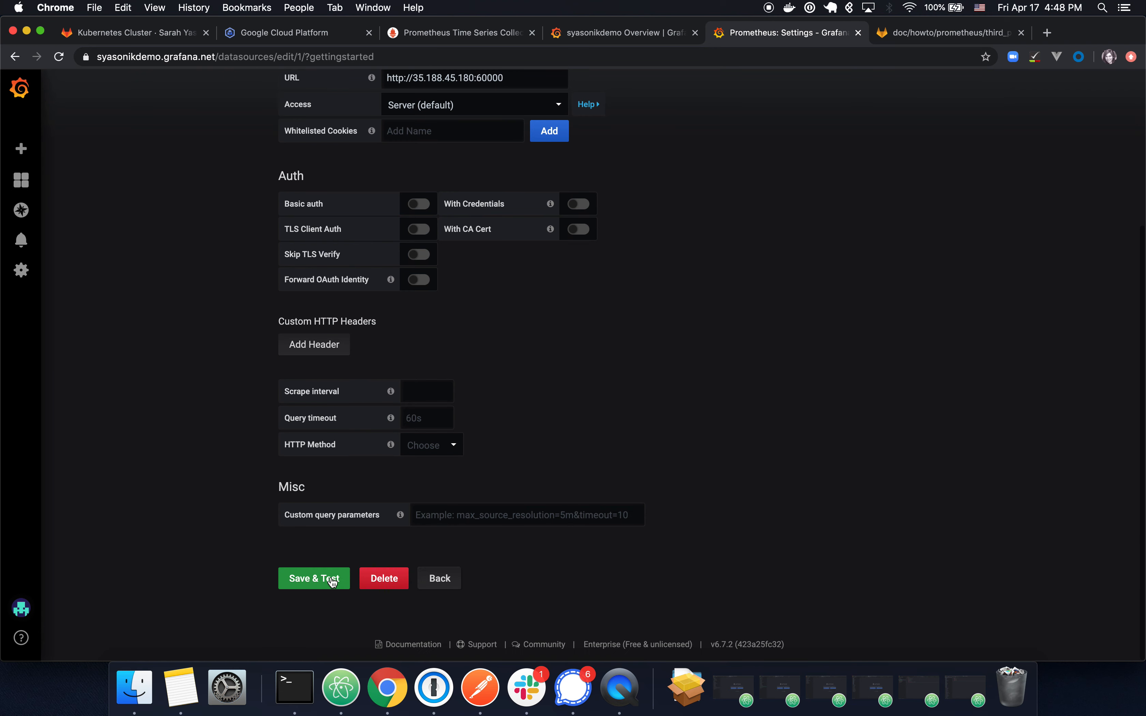
pyautogui.scroll(-3, 770, 462)
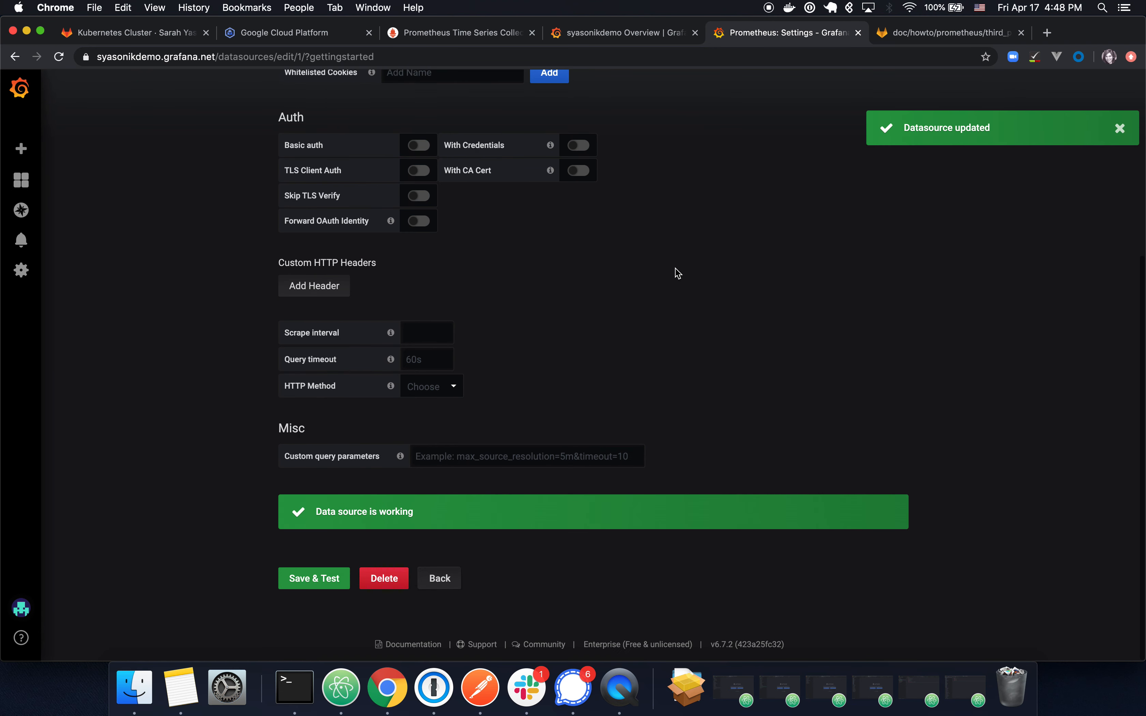
# Step: Create a new dashboard with a panel that graphs the 'up' query
pyautogui.moveTo(21, 148)
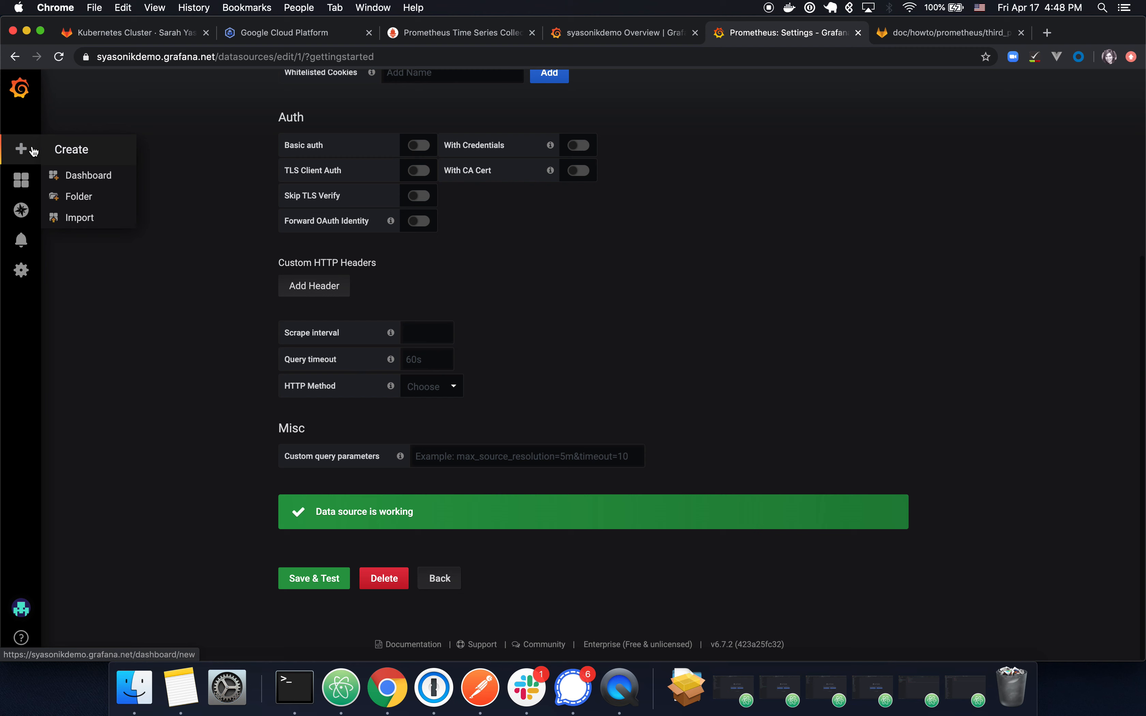
pyautogui.click(90, 179)
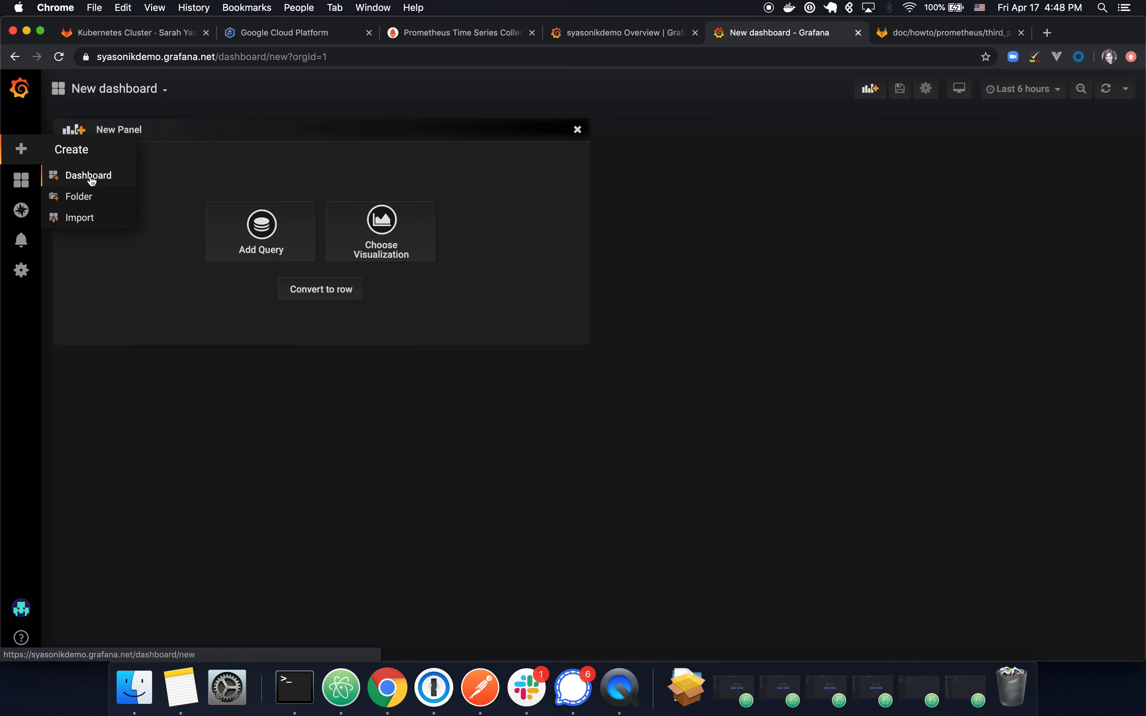
pyautogui.click(301, 245)
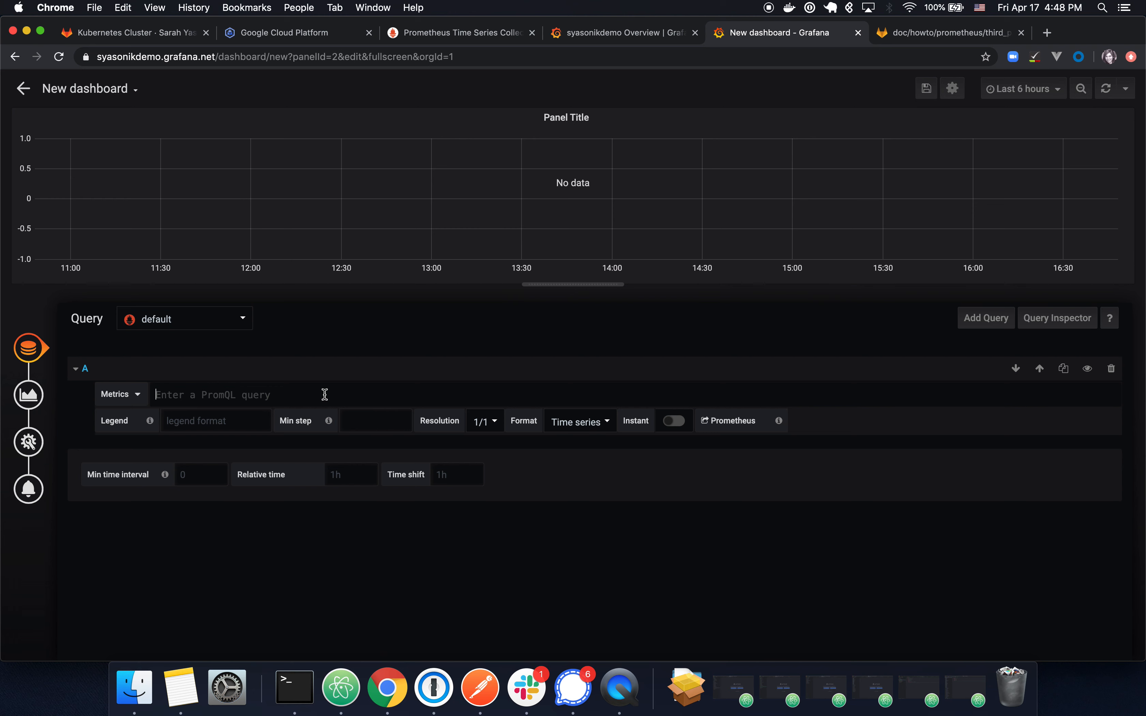
pyautogui.write('up')
pyautogui.click(285, 362)
# Step: Use Prometheus as the query's data source and set the legend format to {{job}}
pyautogui.click(211, 325)
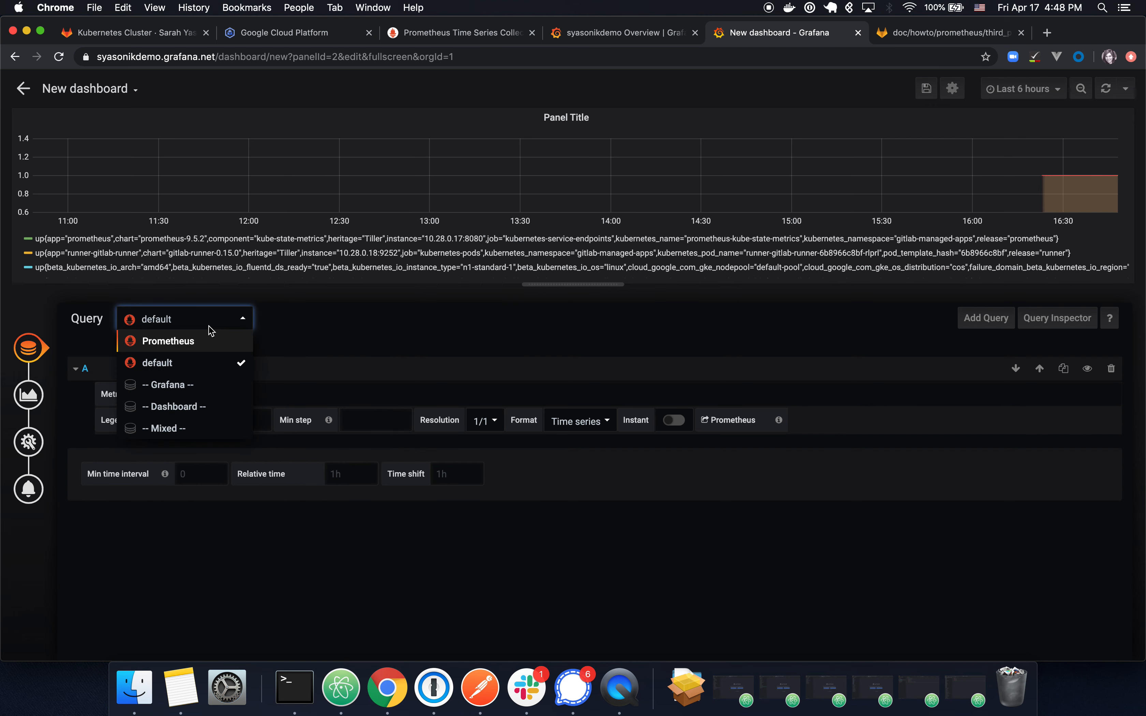
pyautogui.click(205, 350)
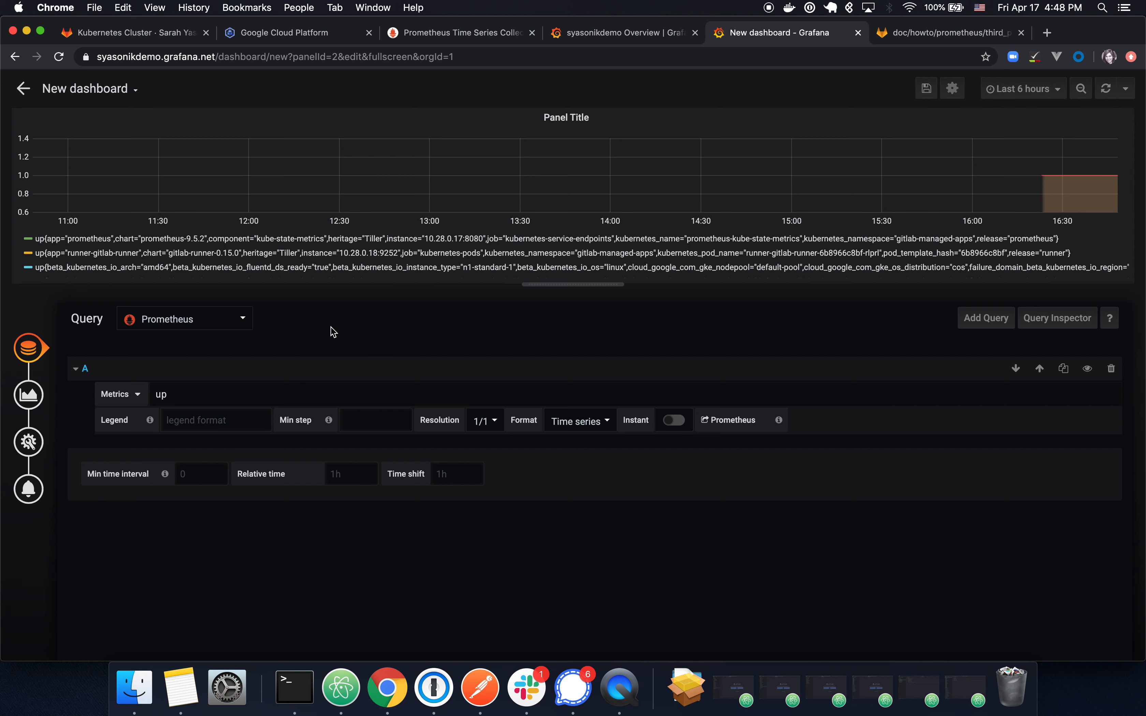
pyautogui.click(218, 416)
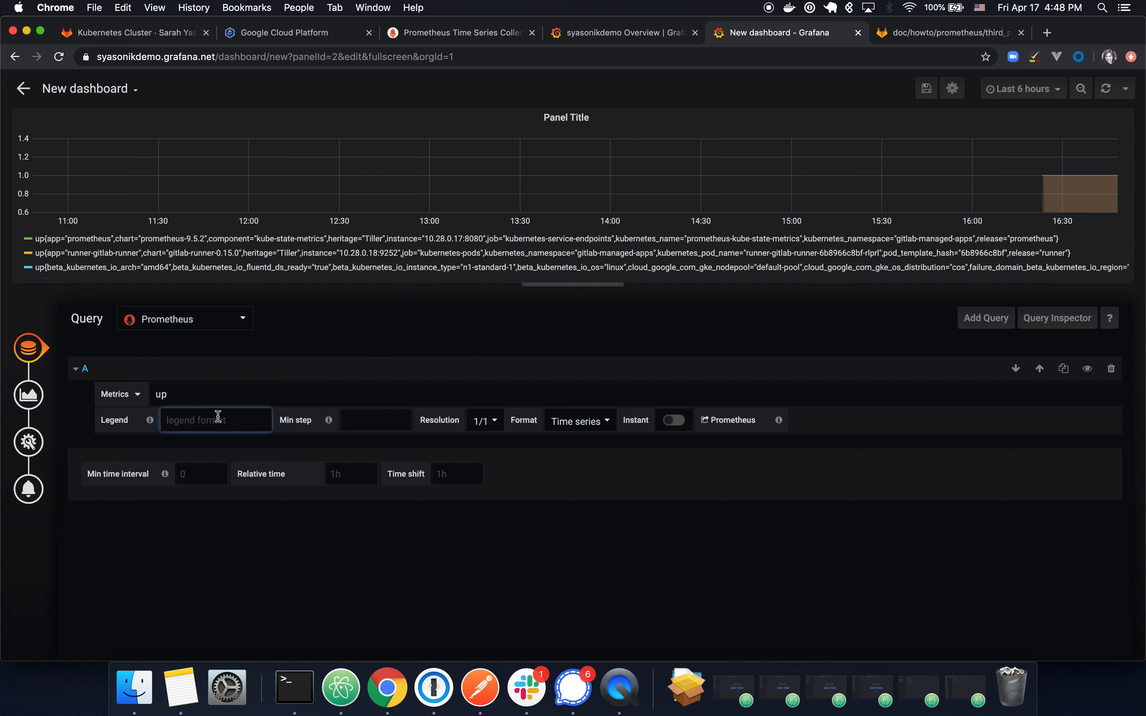
pyautogui.write('{{job}}')
pyautogui.click(289, 547)
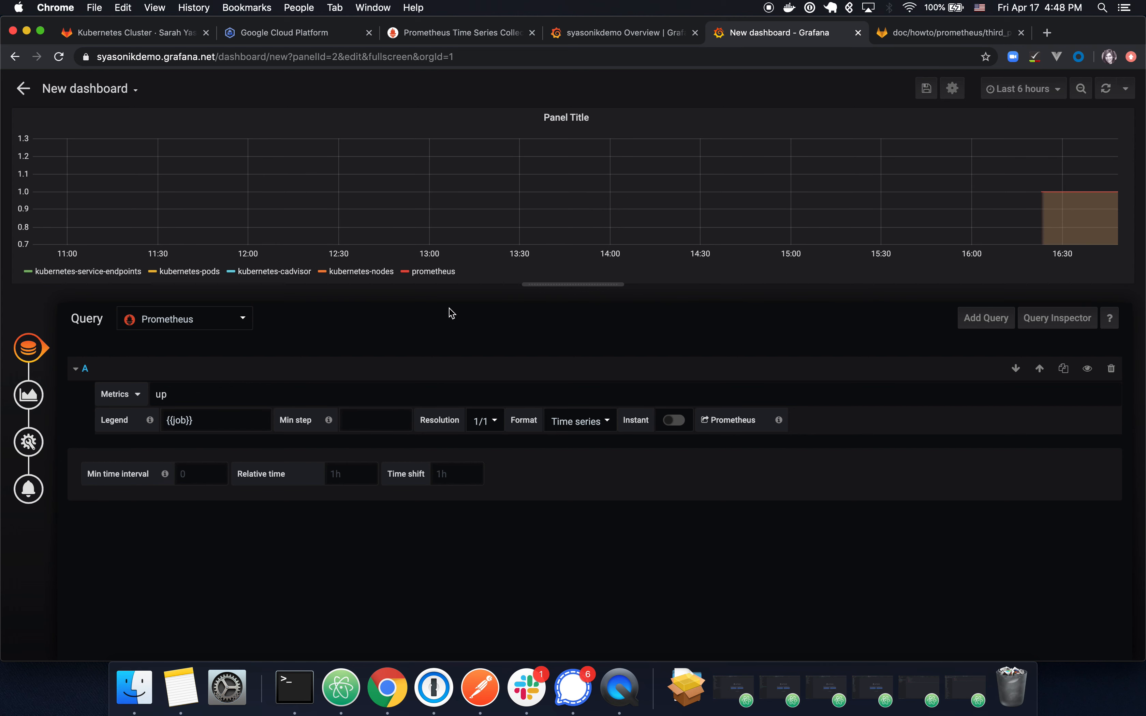
# Step: Rename the panel title to 'Status: Up' in its General settings
pyautogui.moveTo(151, 422)
pyautogui.click(29, 442)
pyautogui.tripleClick(237, 372)
pyautogui.write('U')
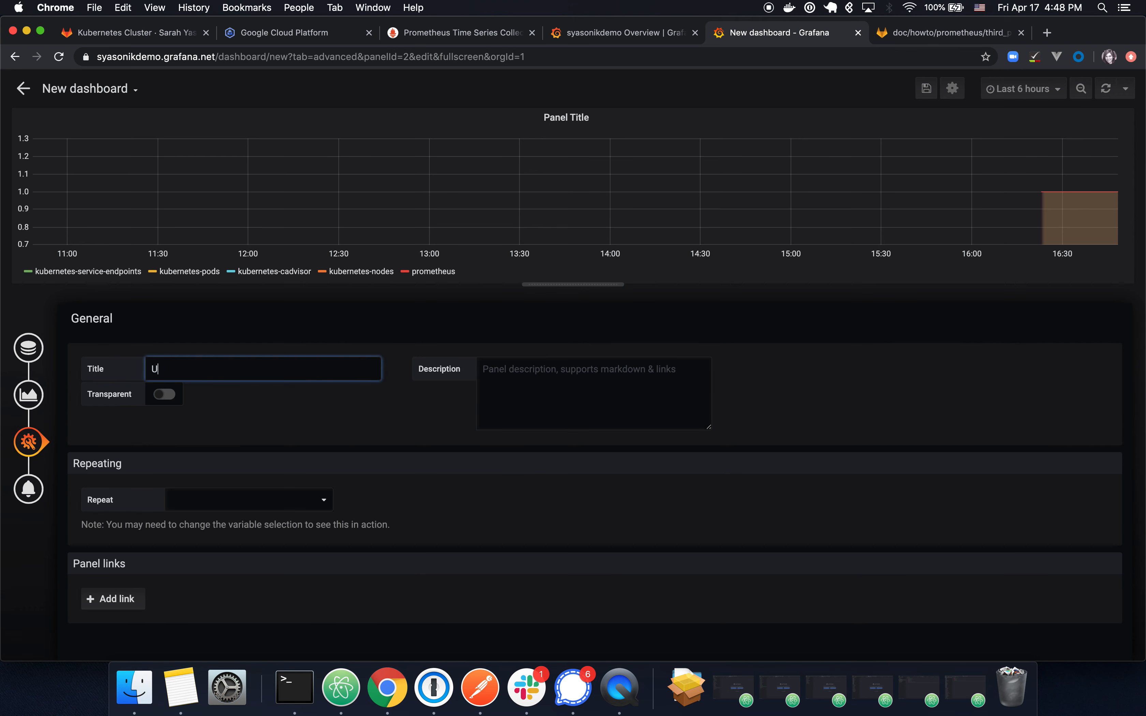
pyautogui.write('tatus: Up')
pyautogui.click(332, 315)
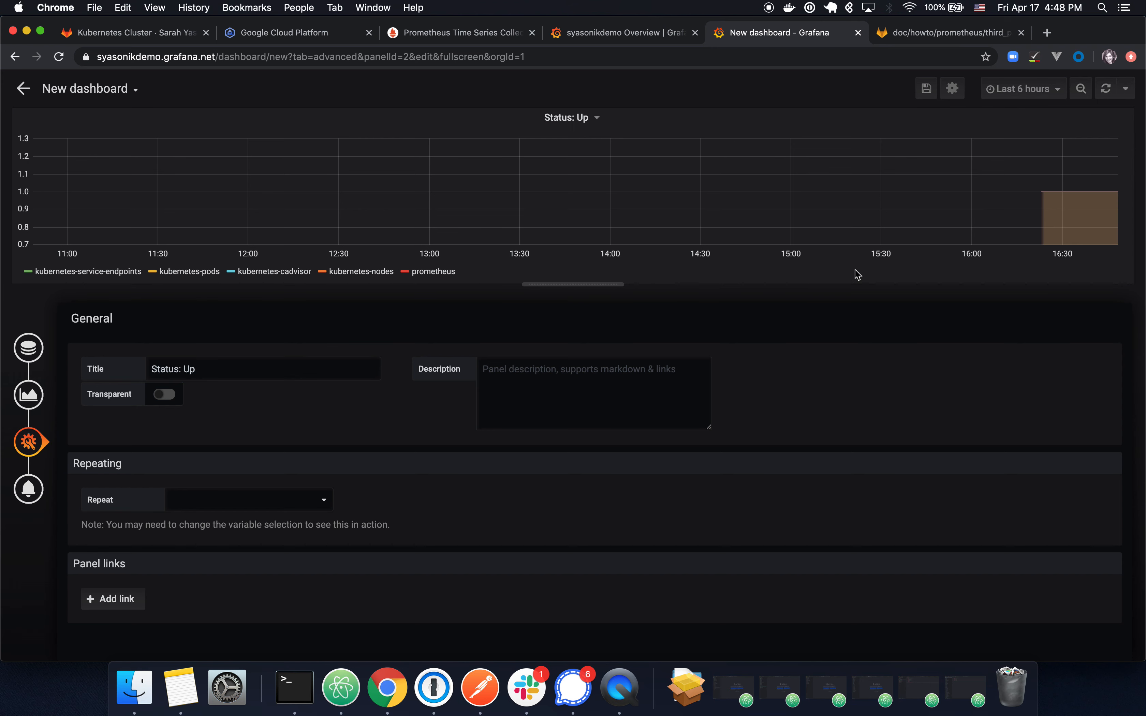
# Step: Save the dashboard under the name 'Test Dashboard'
pyautogui.moveTo(1059, 230)
pyautogui.click(928, 94)
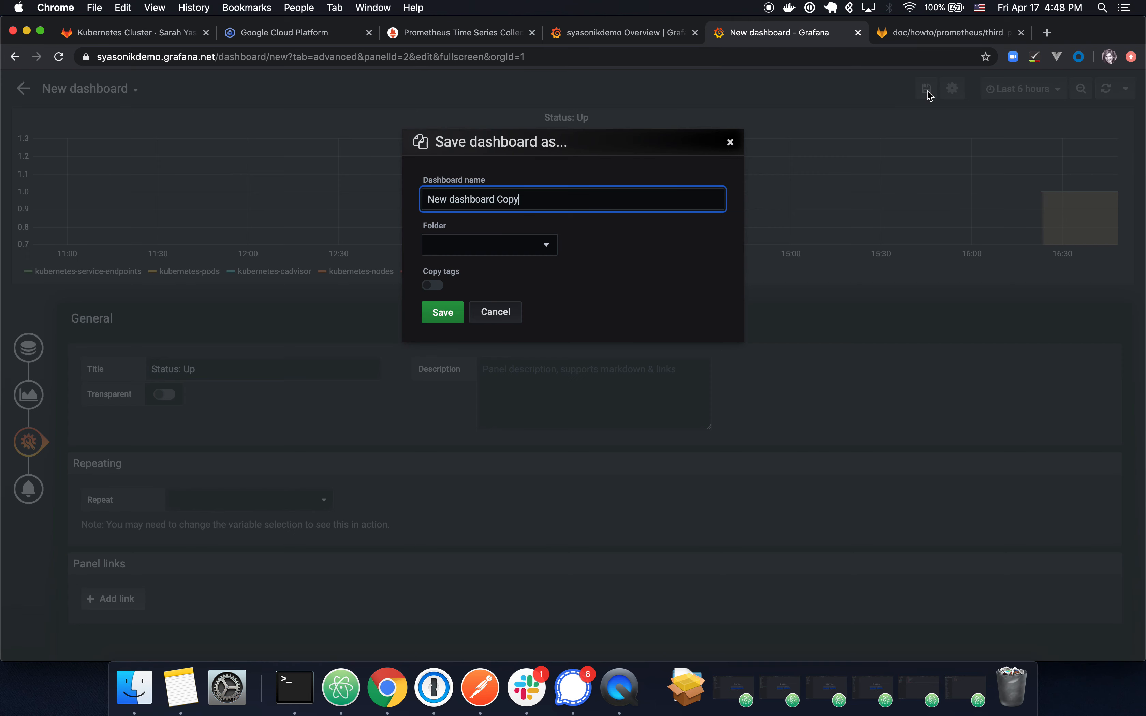
pyautogui.tripleClick(589, 207)
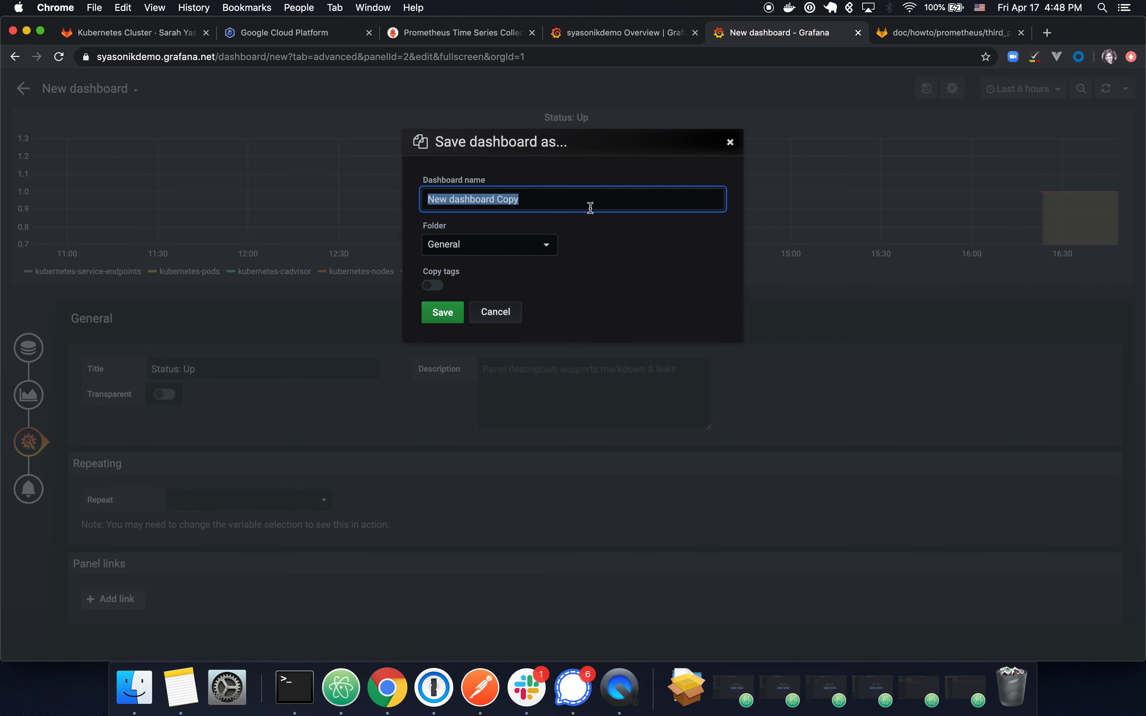
pyautogui.write('Test Dashboard')
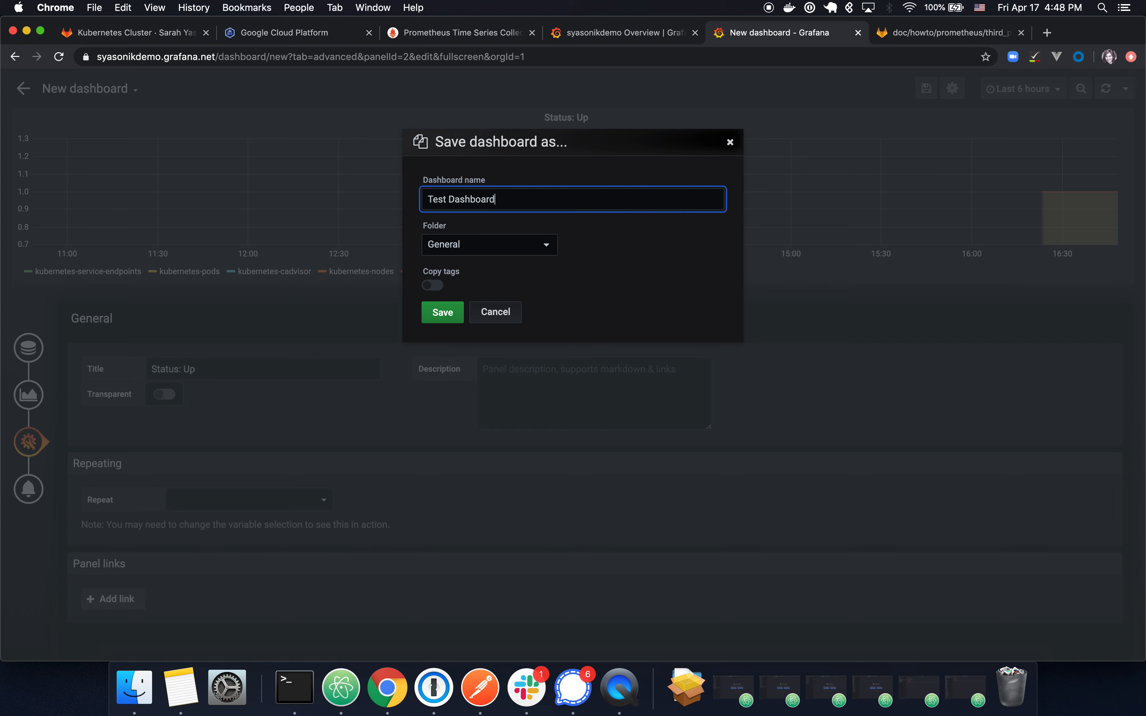
pyautogui.click(436, 321)
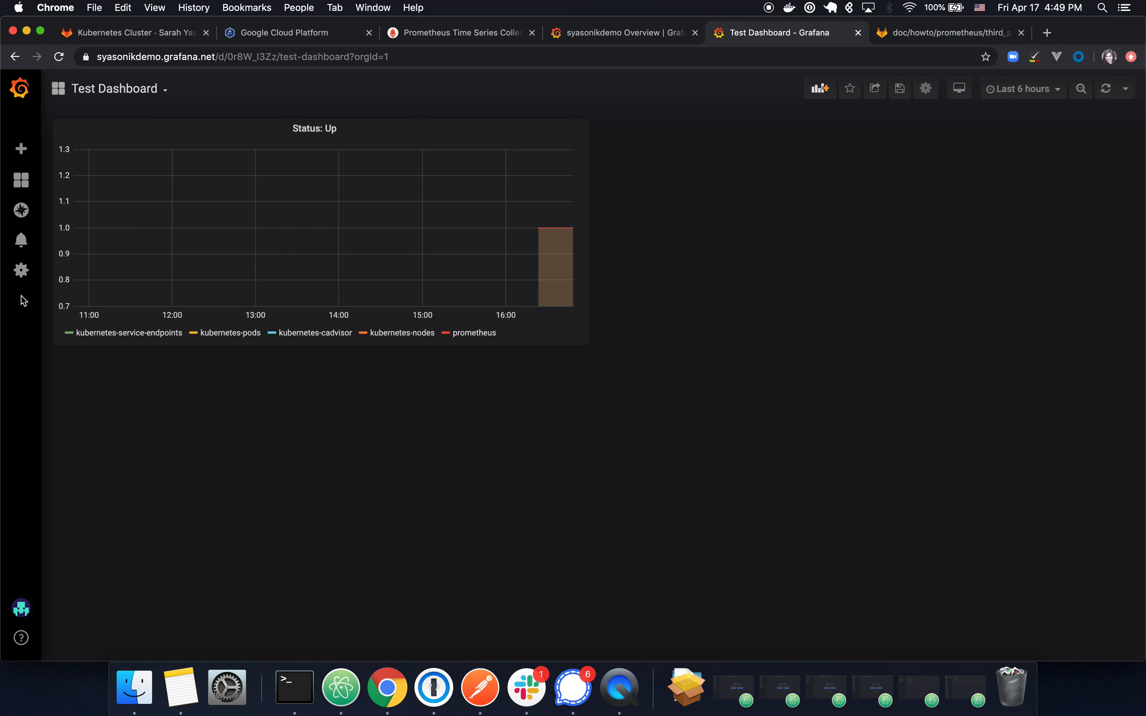
pyautogui.moveTo(21, 275)
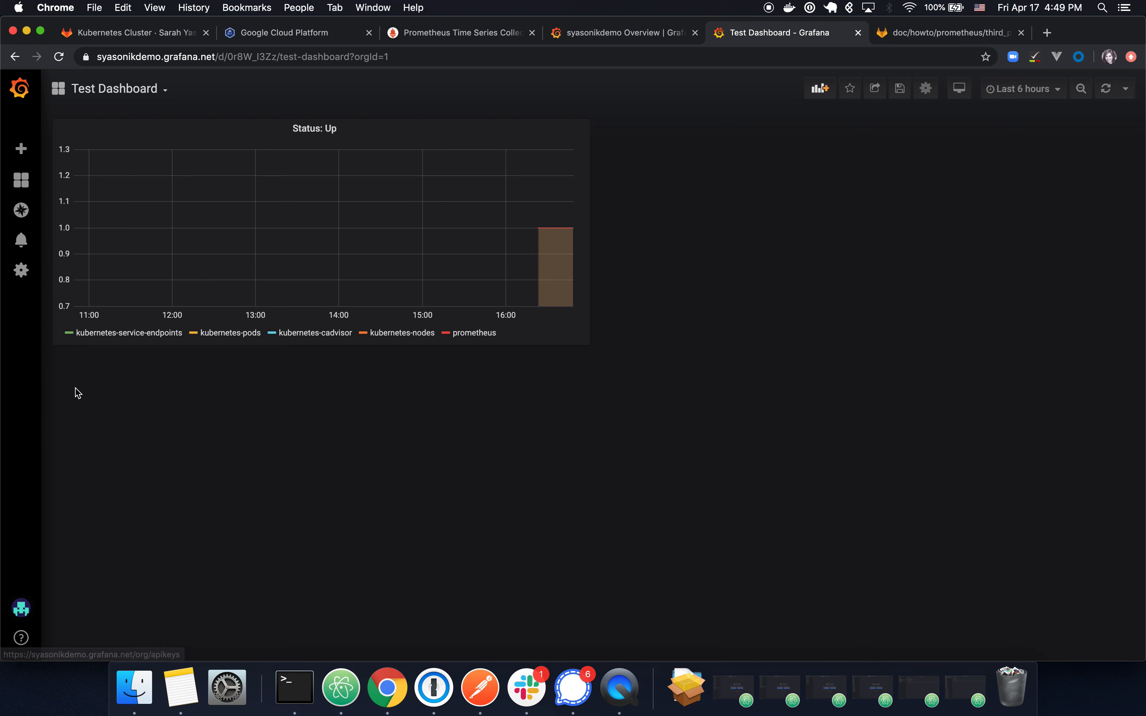
# Step: Create an Admin-role API key named GitLab and copy the generated key
pyautogui.click(82, 404)
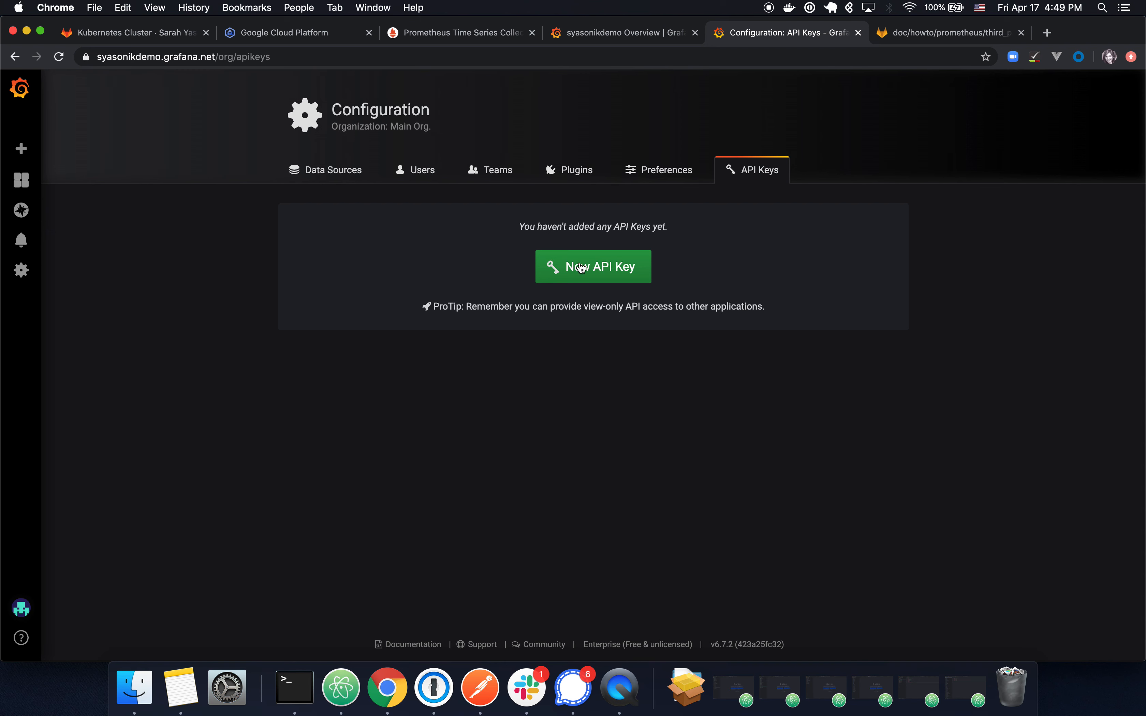
pyautogui.click(620, 279)
pyautogui.click(427, 251)
pyautogui.write('GitLab')
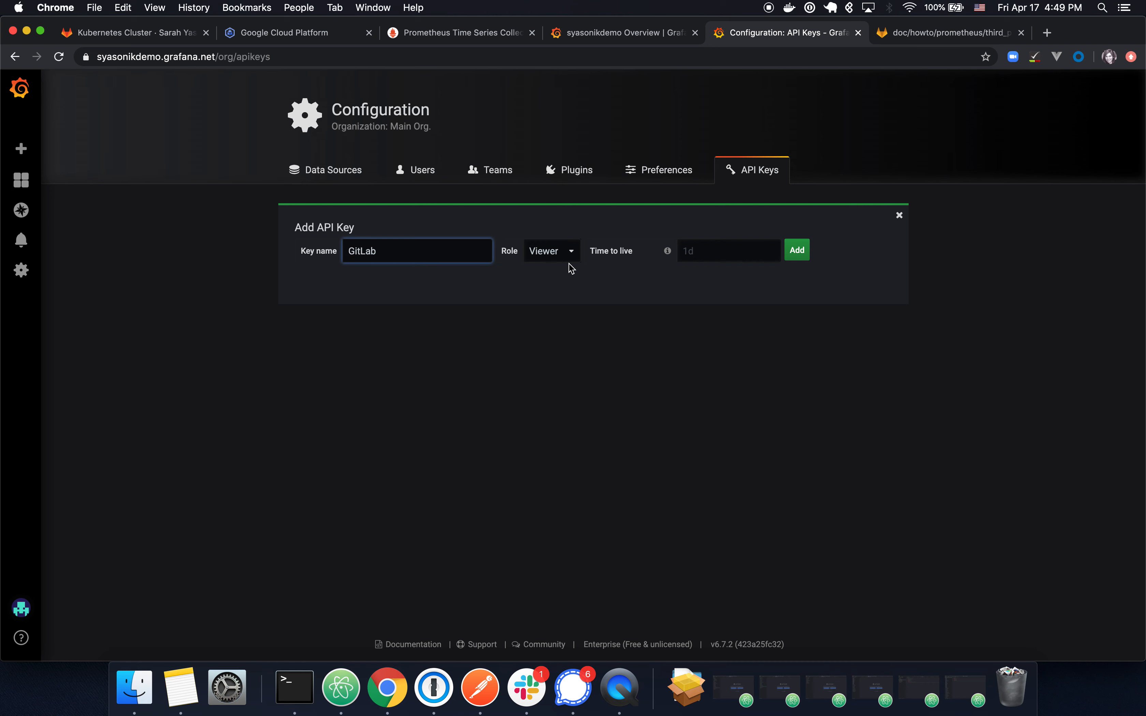
pyautogui.click(571, 252)
pyautogui.click(569, 280)
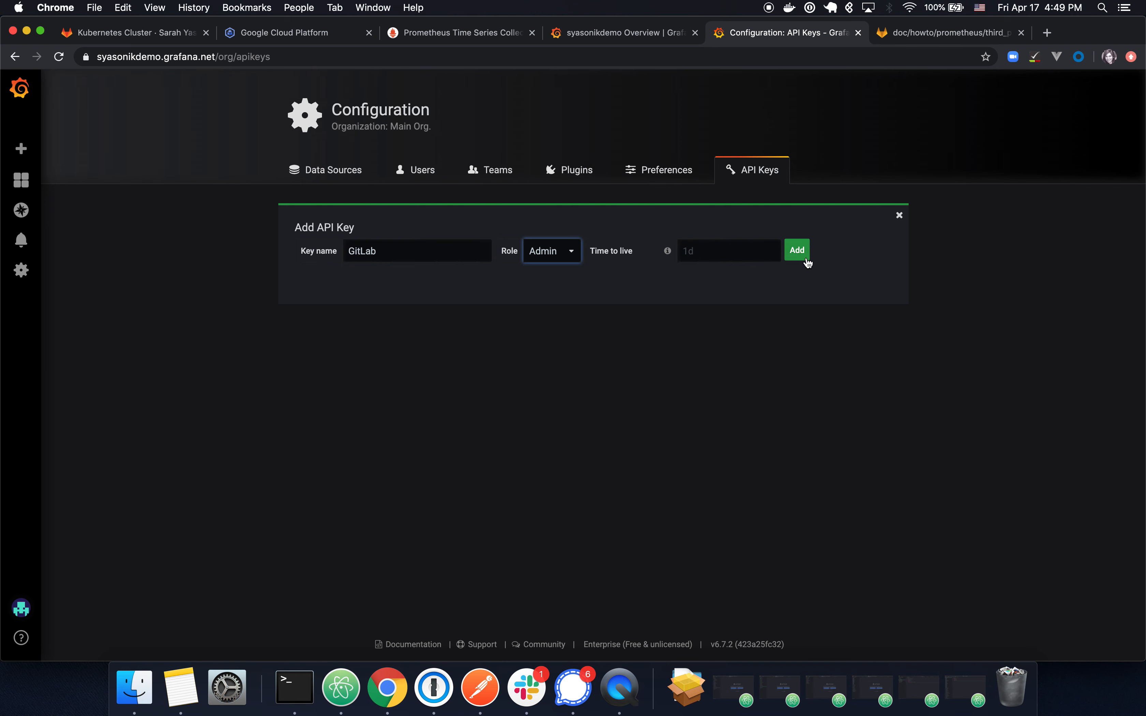
pyautogui.click(797, 250)
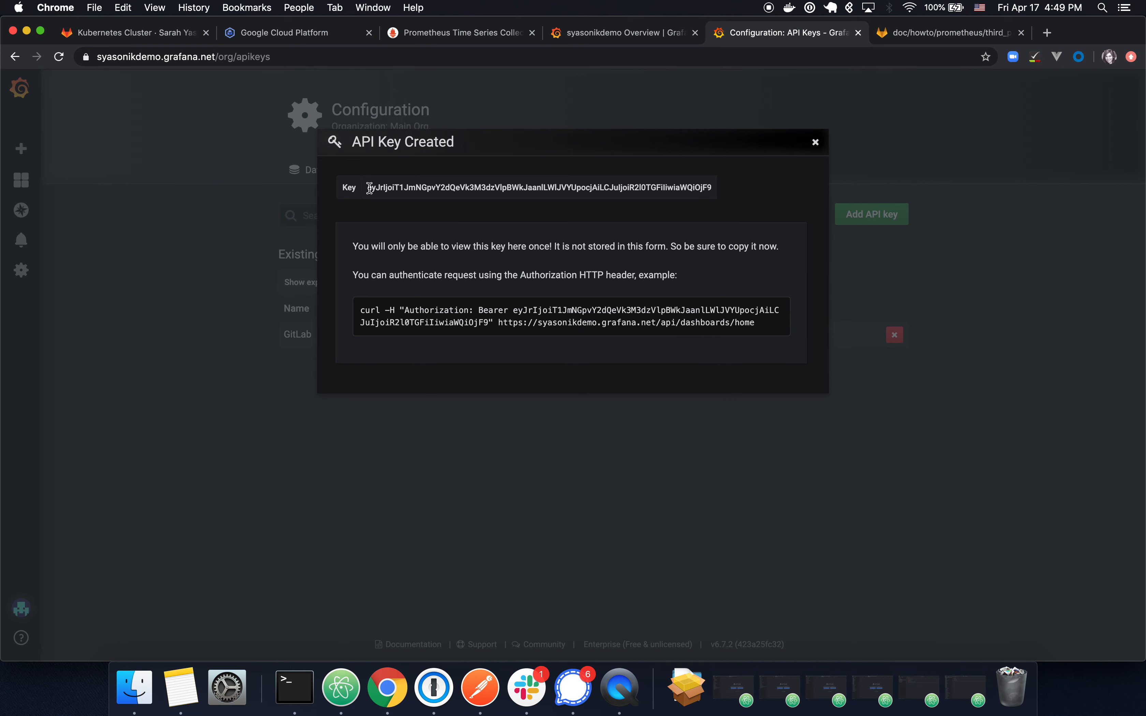
pyautogui.moveTo(368, 188); pyautogui.dragTo(721, 193)
pyautogui.press('super+c')
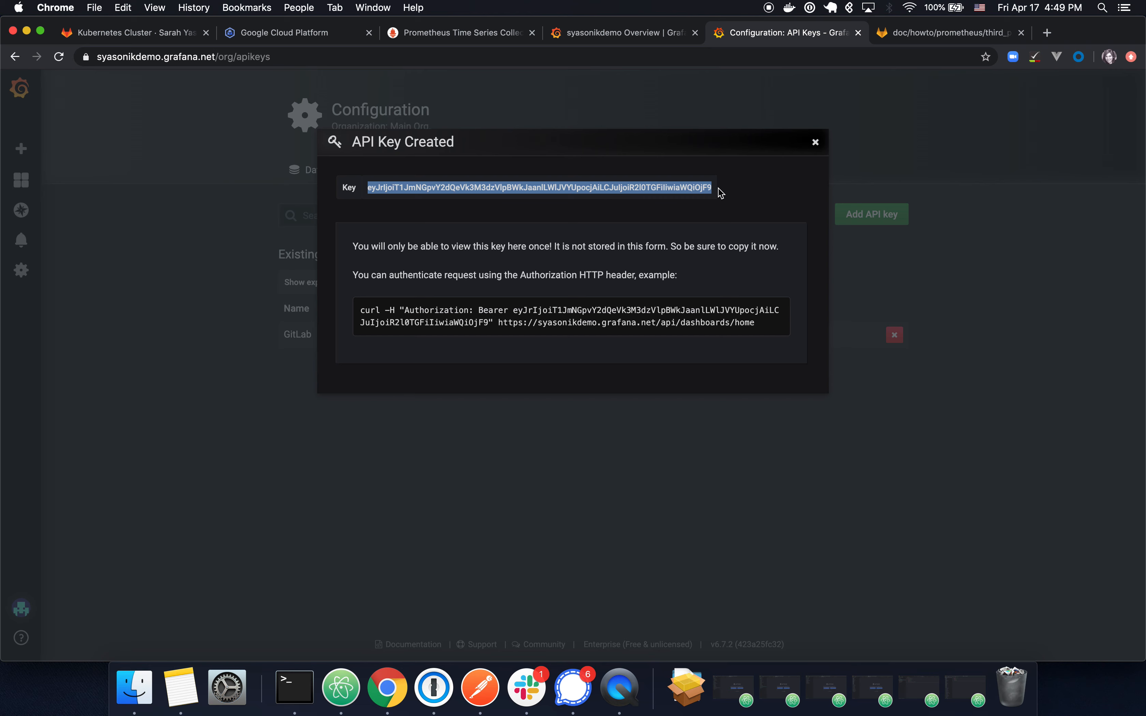
pyautogui.hotkey('ctrl', 'Tab')
pyautogui.hotkey('ctrl', 'Tab')
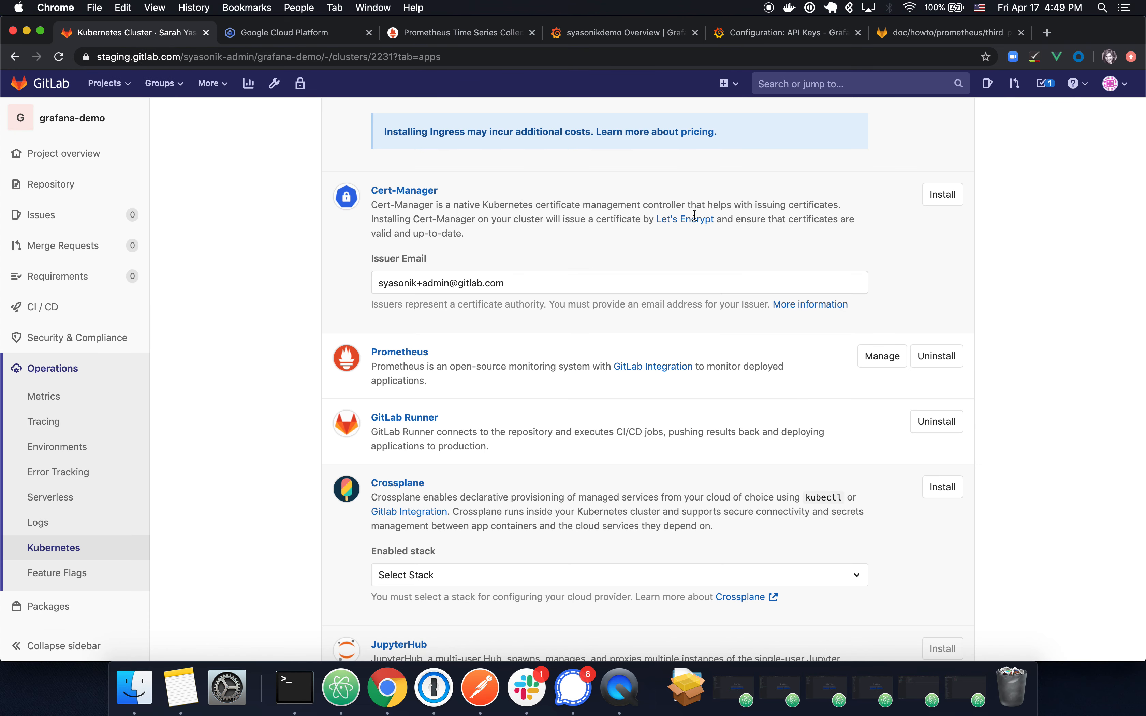
# Step: In Settings > Operations, expand Grafana Authentication and paste the Grafana API token
pyautogui.scroll(10, 228, 498)
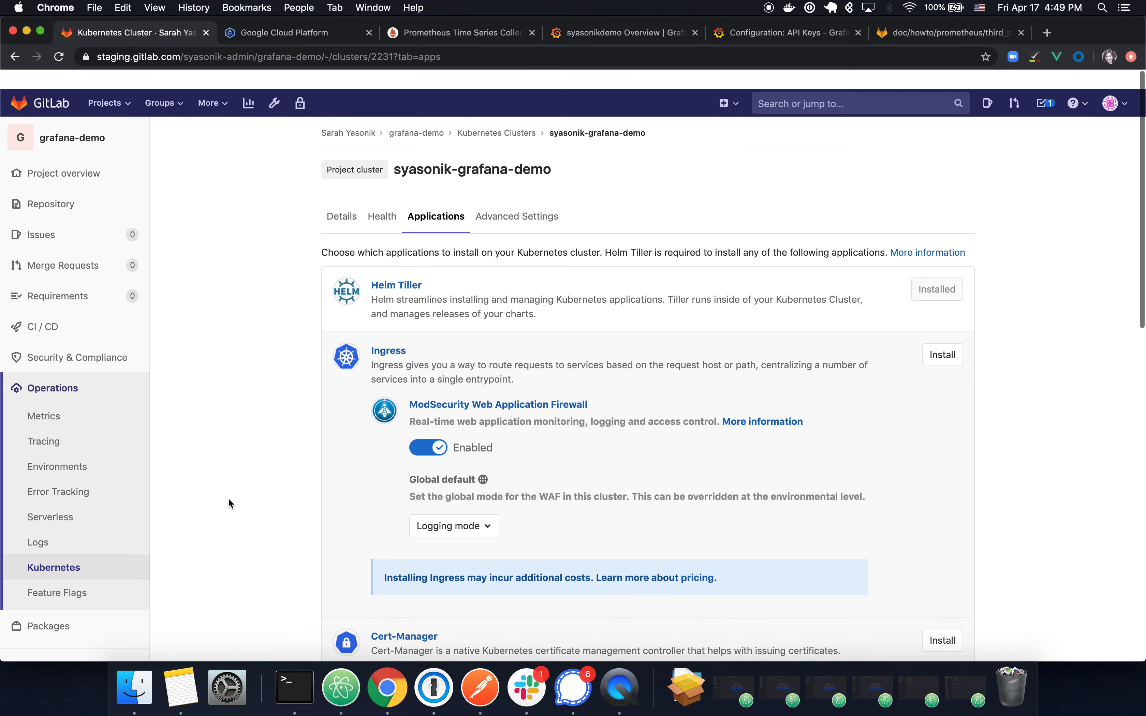
pyautogui.scroll(-3, 77, 514)
pyautogui.moveTo(66, 611)
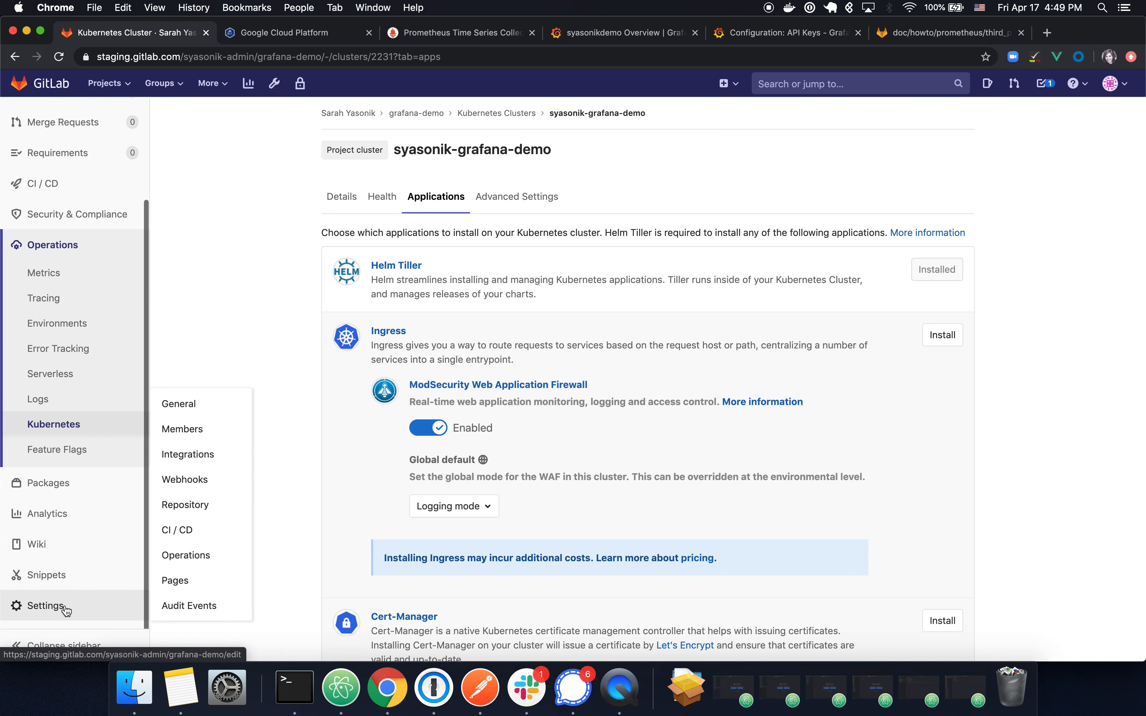
pyautogui.click(218, 556)
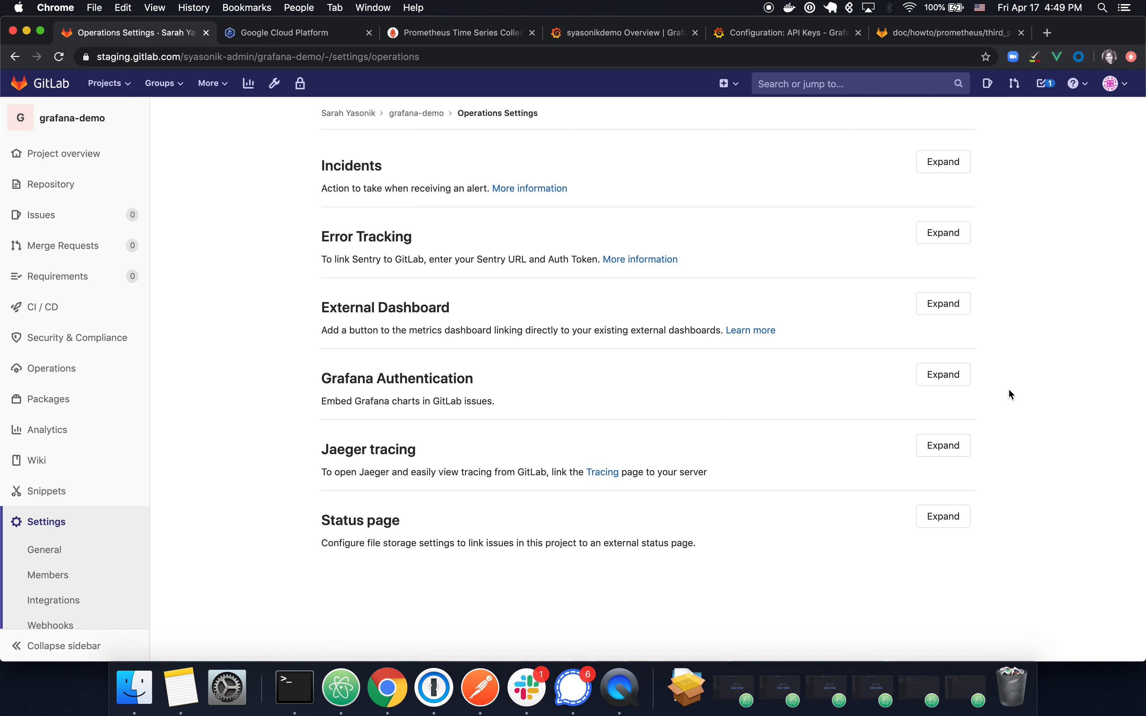
pyautogui.click(966, 385)
pyautogui.scroll(-5, 973, 387)
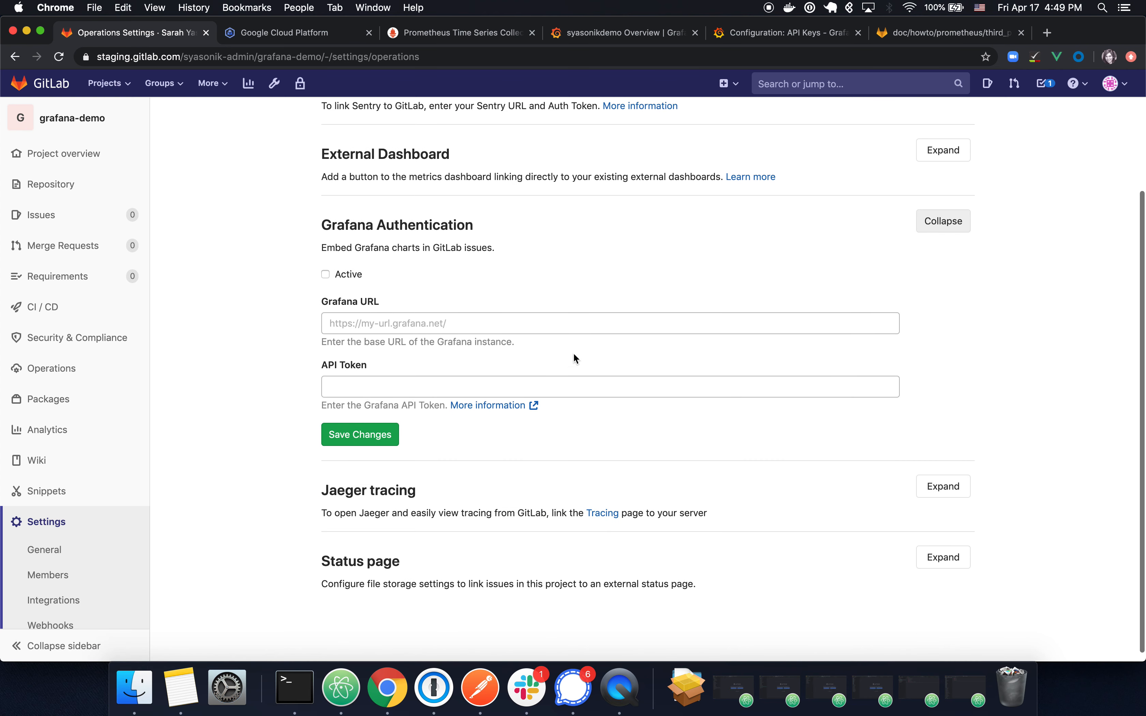
pyautogui.click(386, 383)
pyautogui.press('super+v')
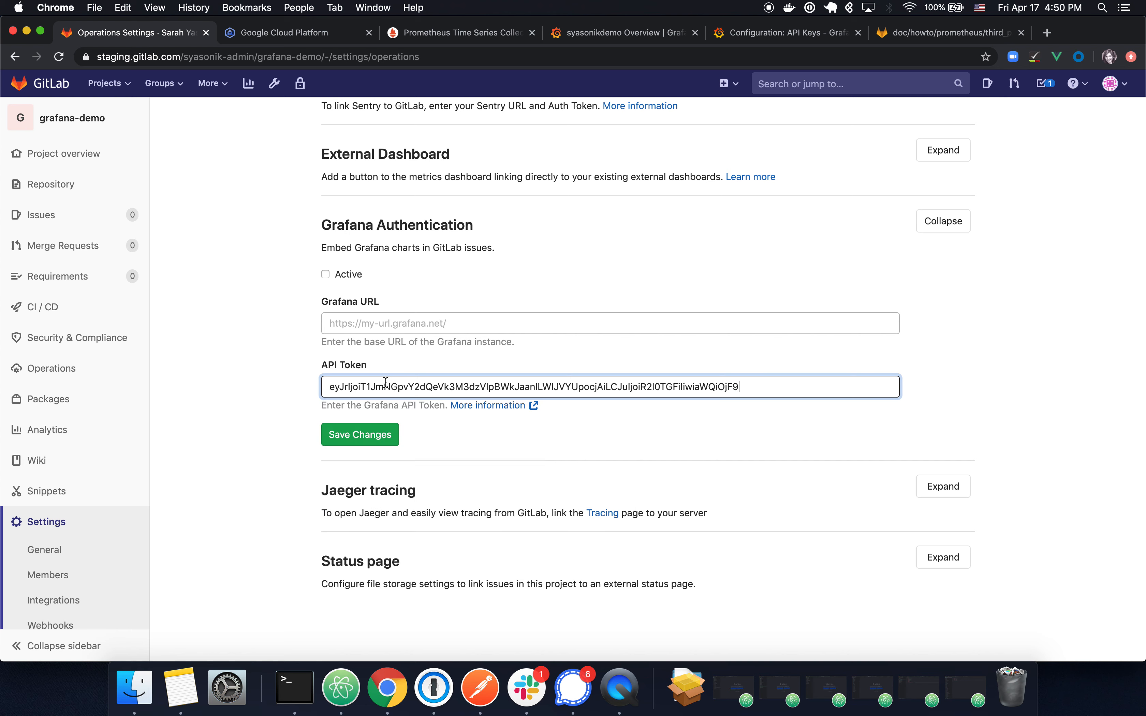
# Step: Enter the base Grafana URL, tick Active, and save the Grafana Authentication settings
pyautogui.click(762, 34)
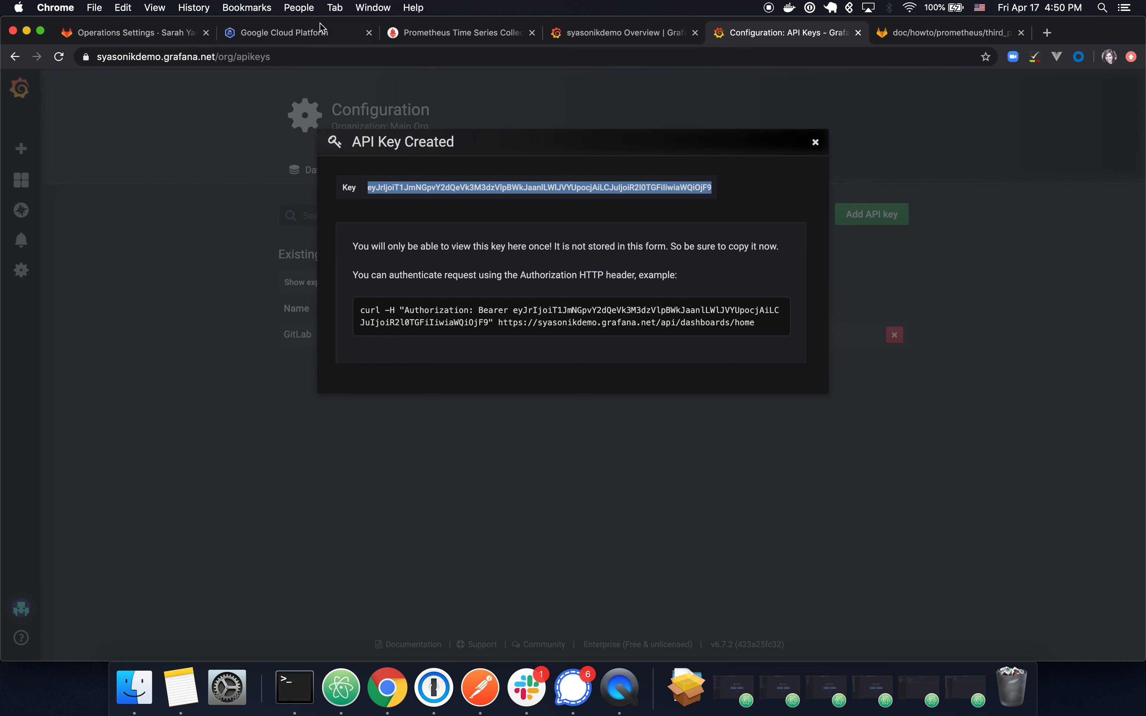
pyautogui.click(265, 51)
pyautogui.press('super+c')
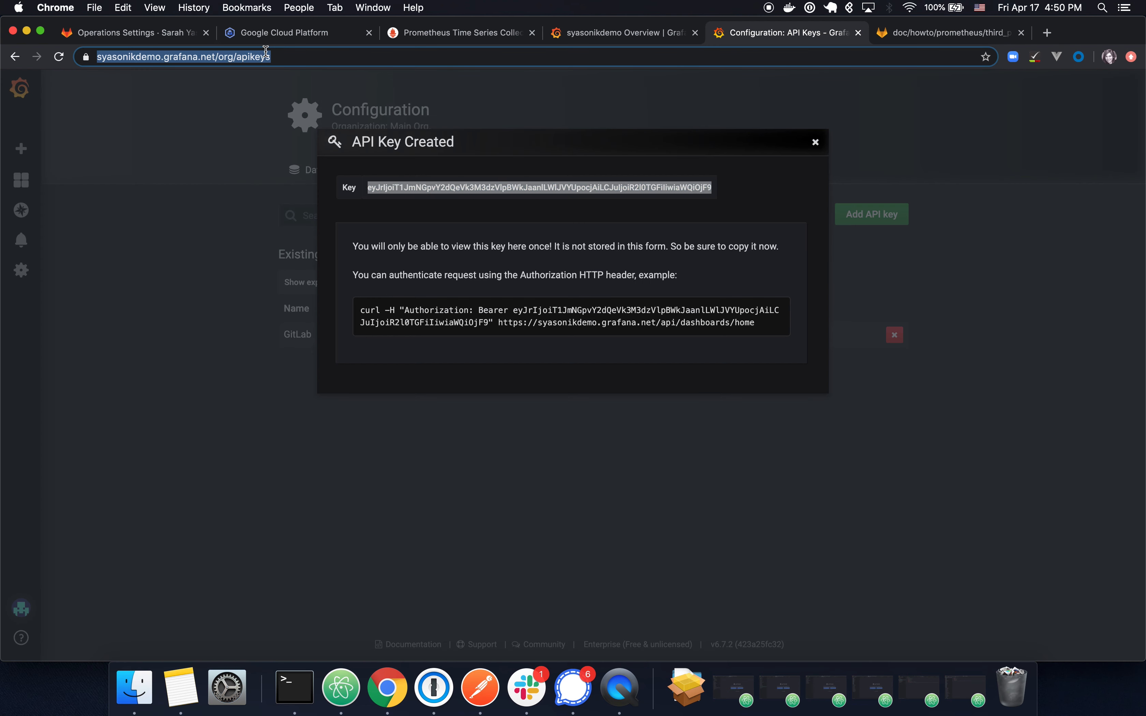
pyautogui.click(114, 33)
pyautogui.click(481, 323)
pyautogui.press('super+v')
pyautogui.hotkey('alt', 'shift', 'Left')
pyautogui.hotkey('alt', 'shift', 'Left')
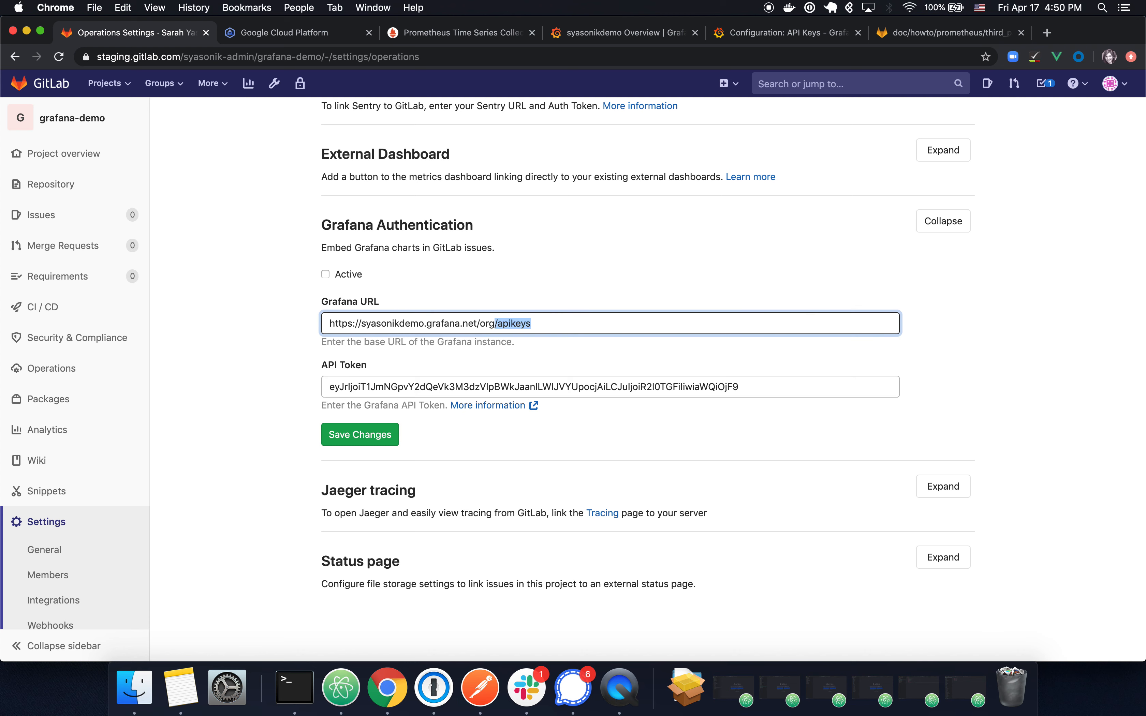
pyautogui.press('BackSpace')
pyautogui.press('BackSpace')
pyautogui.click(329, 289)
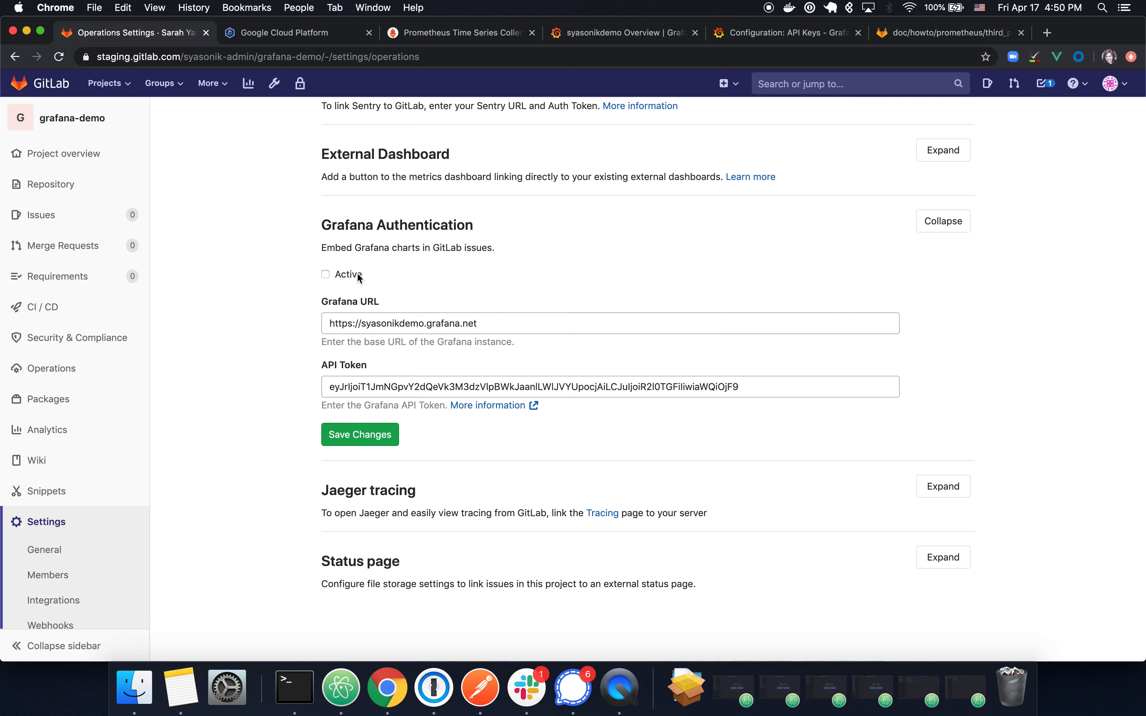
pyautogui.click(358, 434)
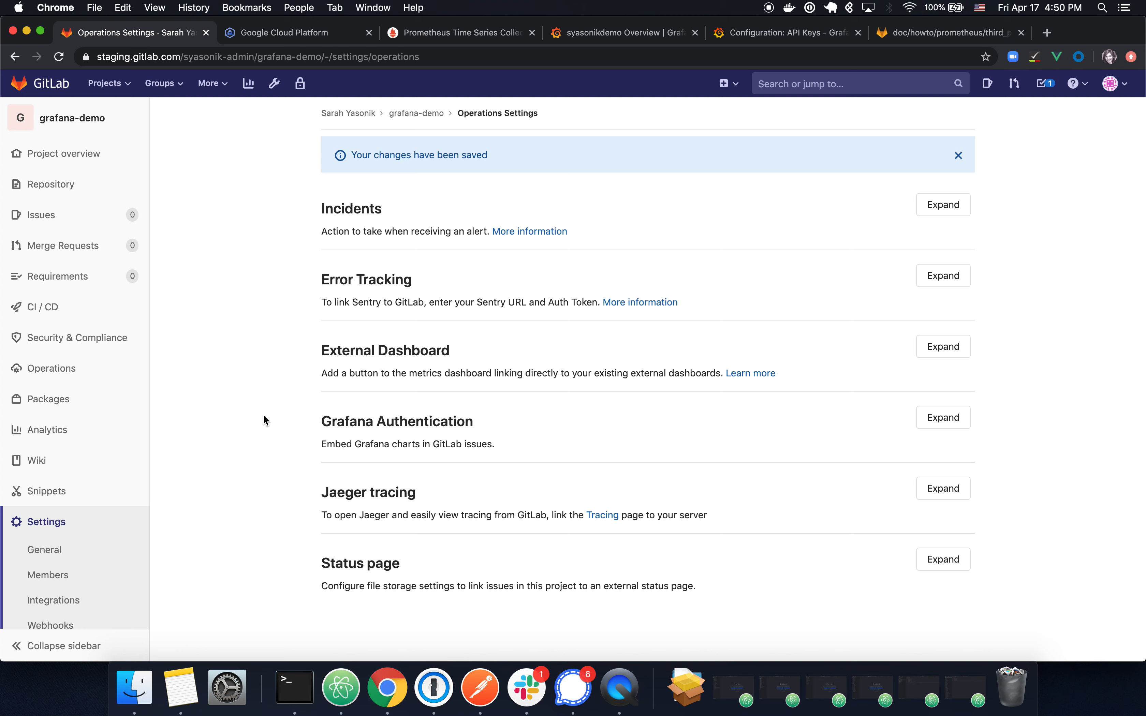
# Step: Start a new issue from the project's Issues list
pyautogui.click(92, 222)
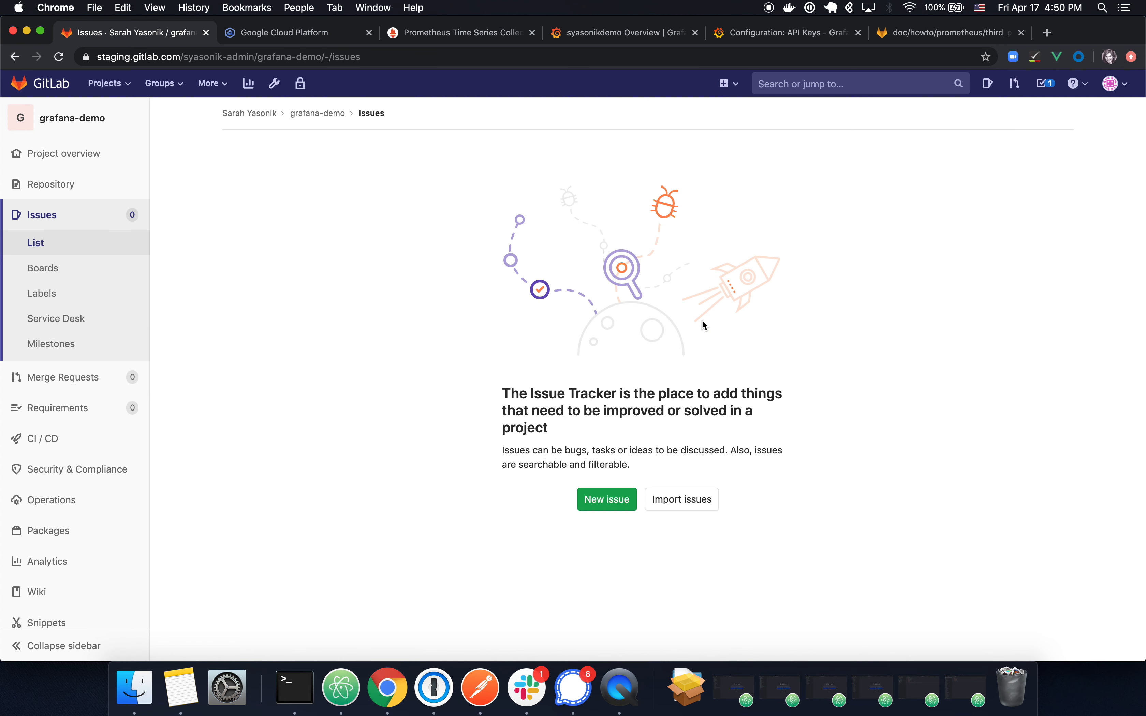
pyautogui.click(598, 500)
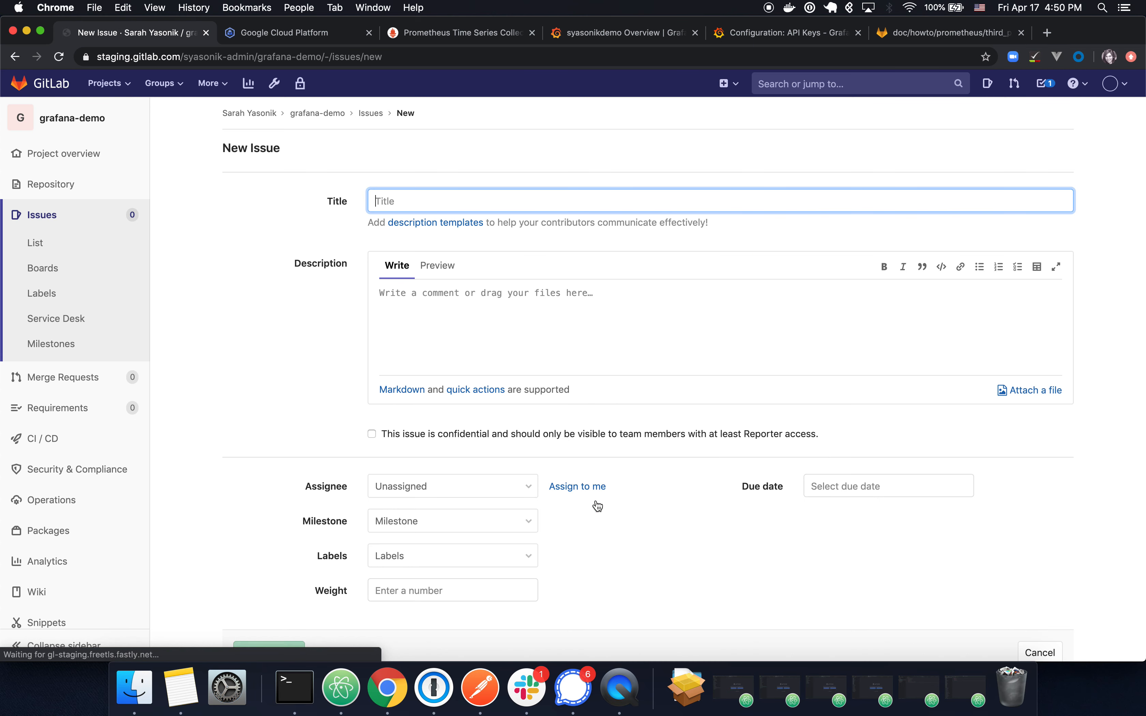
pyautogui.click(633, 43)
# Step: Dismiss the API key dialog, open Test Dashboard, and set the time range to Last 15 minutes
pyautogui.click(750, 30)
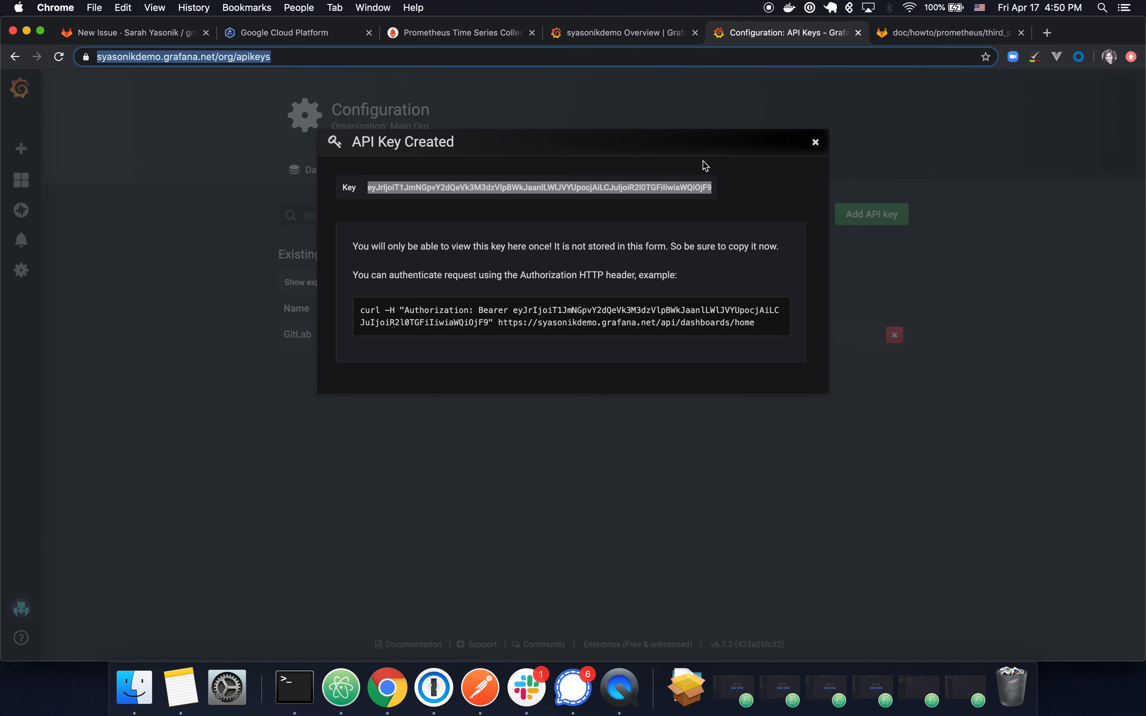
pyautogui.click(815, 142)
pyautogui.moveTo(38, 180)
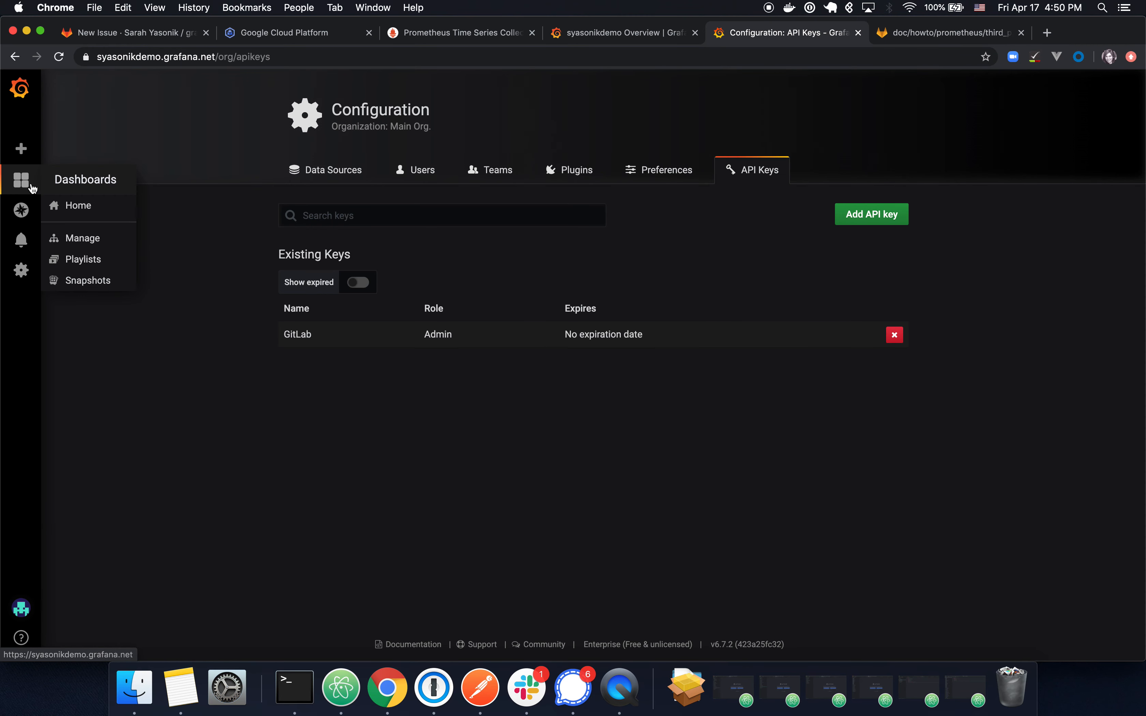
pyautogui.click(95, 211)
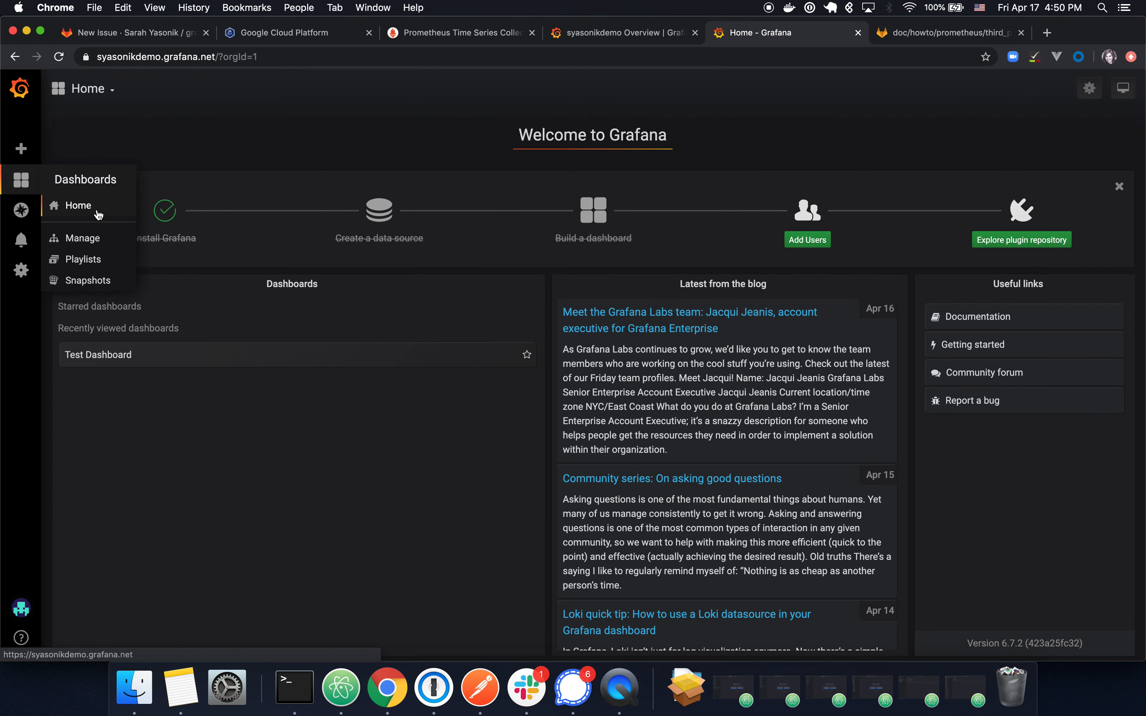
pyautogui.click(86, 90)
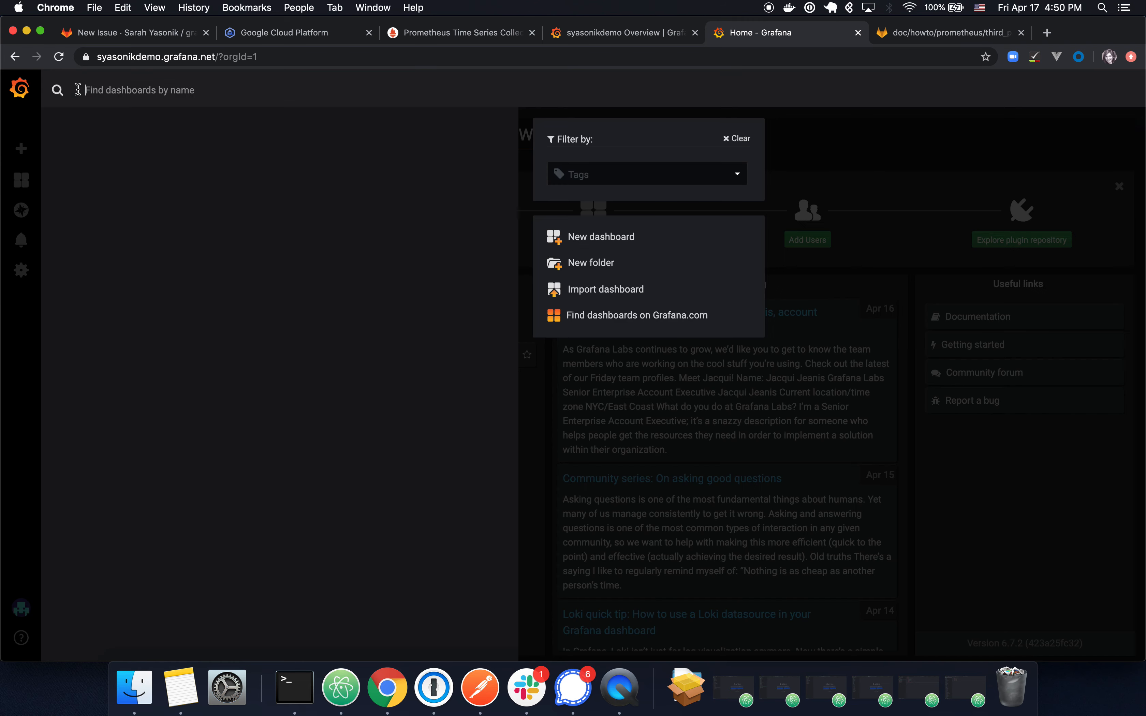
pyautogui.click(175, 162)
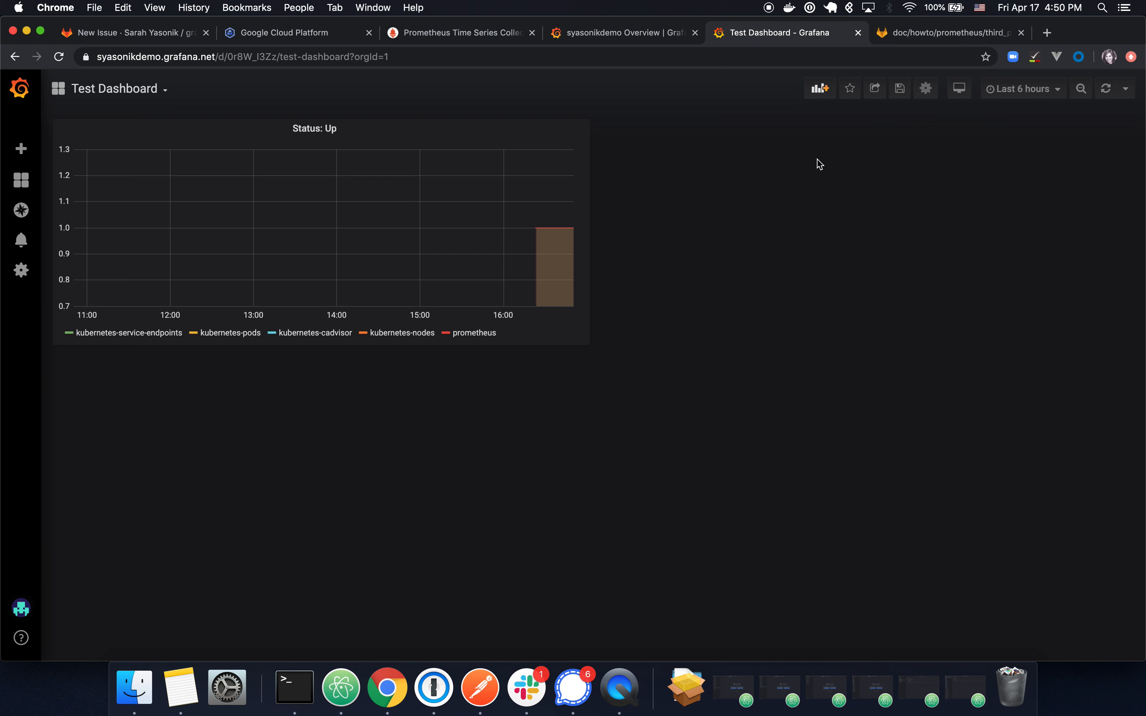
pyautogui.click(1034, 90)
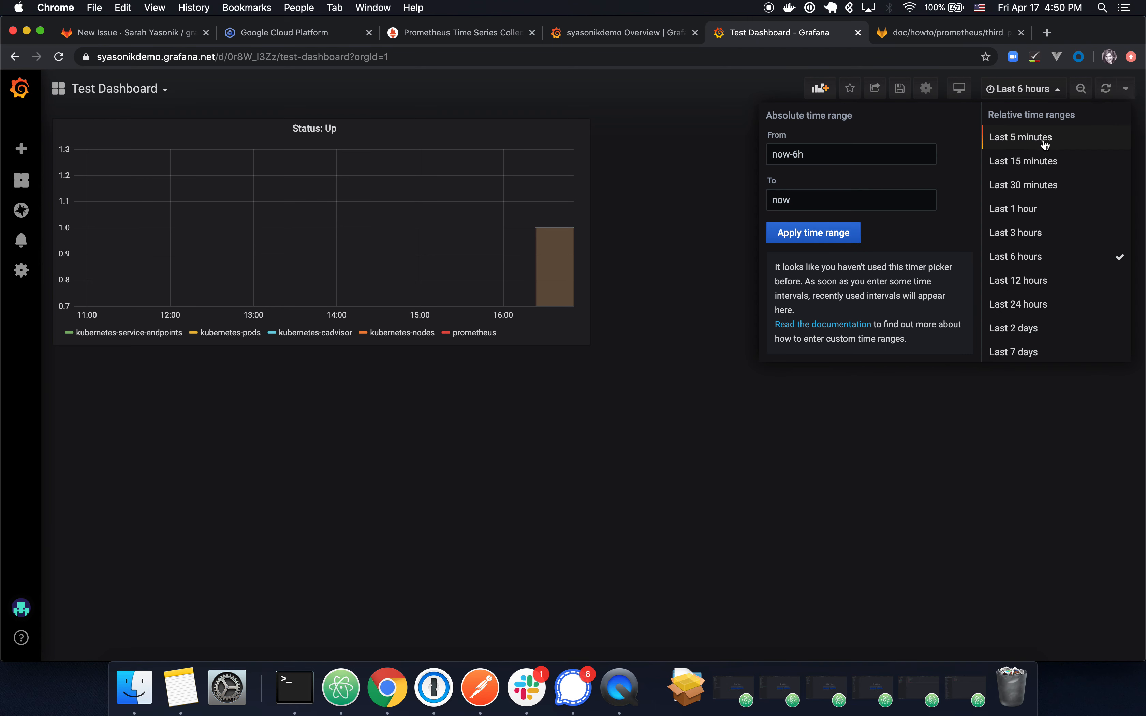
pyautogui.click(1051, 163)
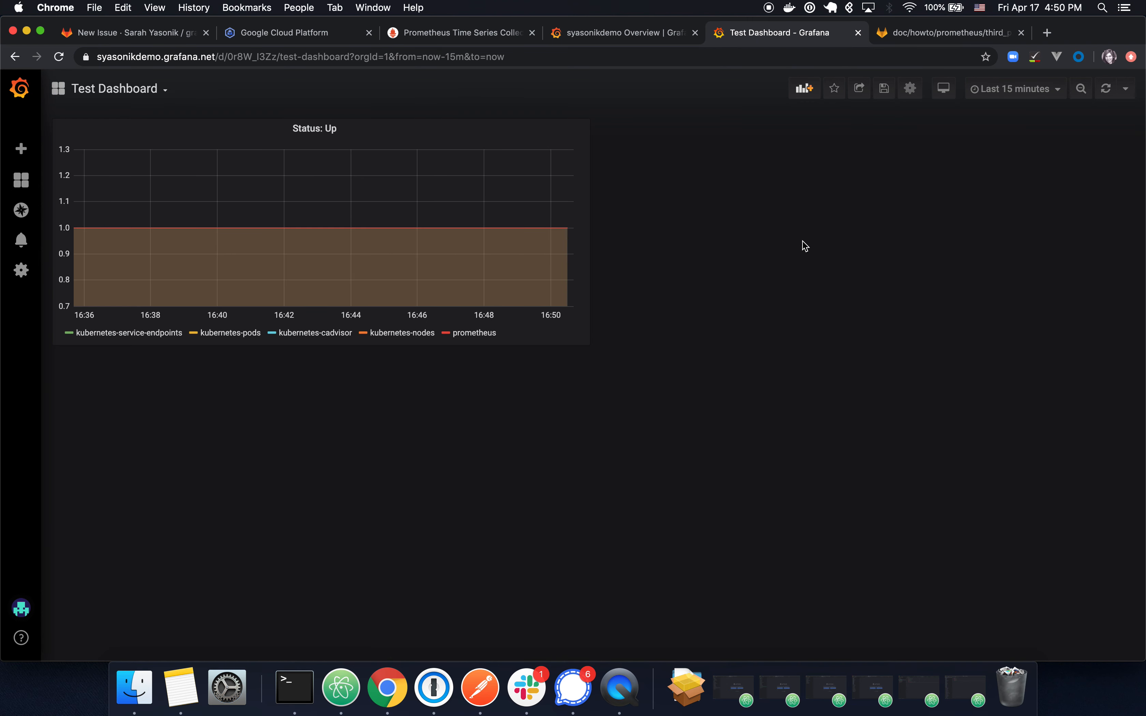
# Step: Copy the Status: Up panel's share link and return to the GitLab issue description
pyautogui.click(344, 133)
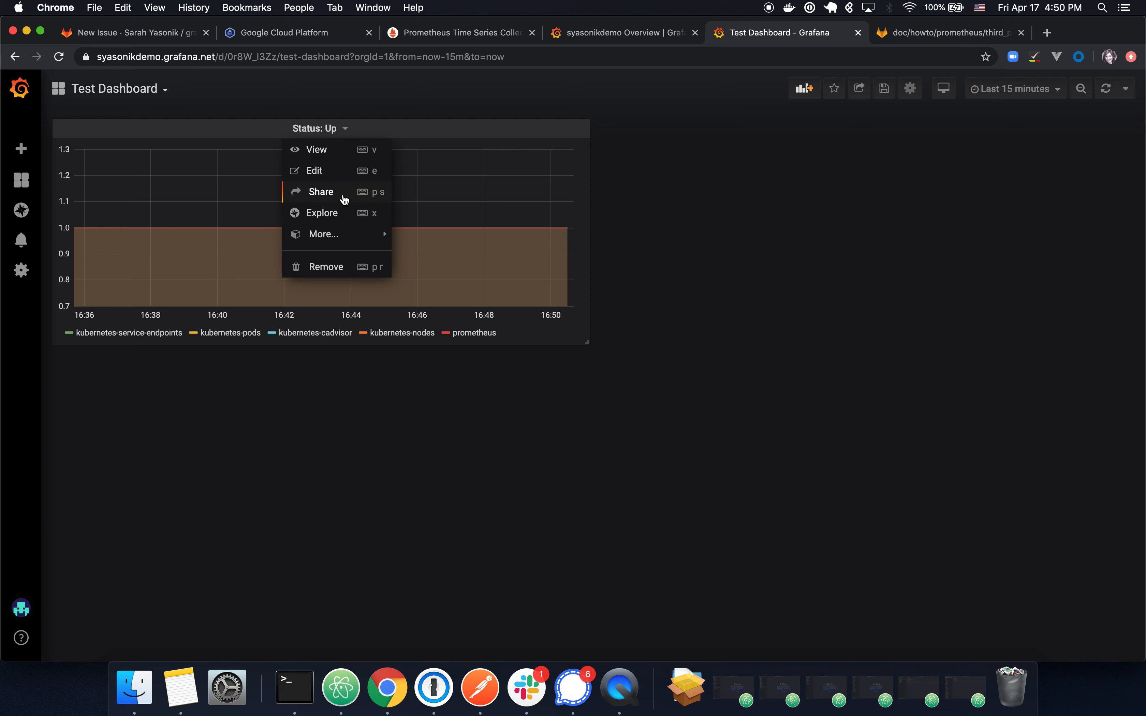
pyautogui.click(354, 199)
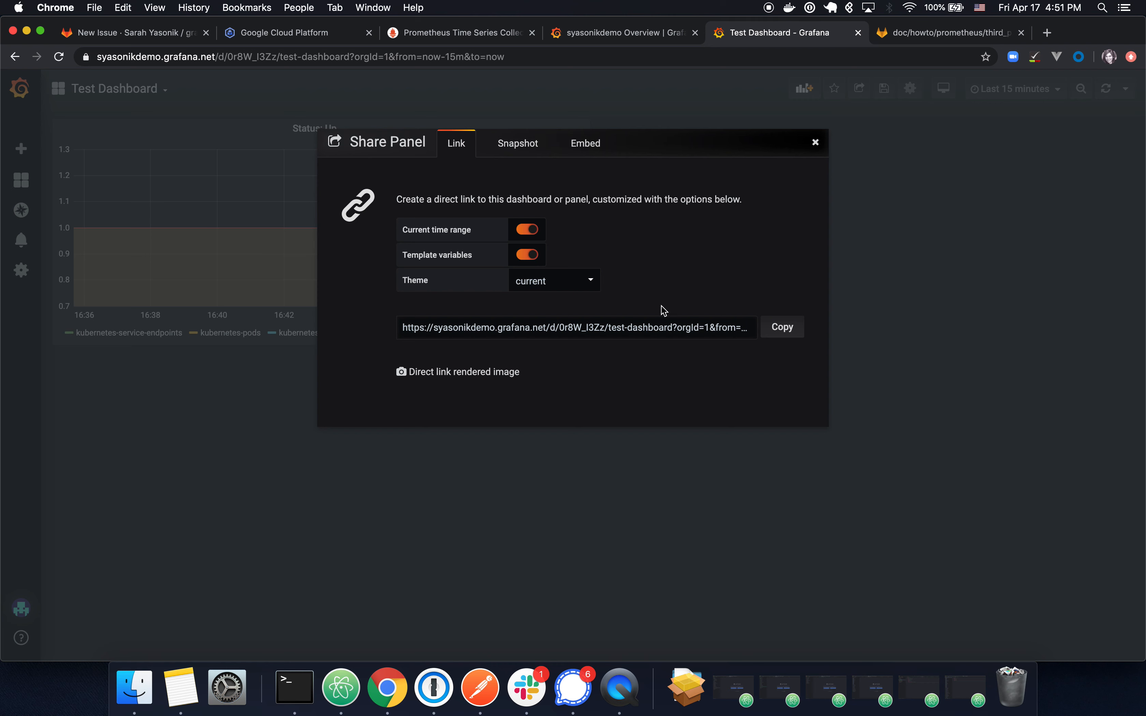
pyautogui.click(782, 328)
pyautogui.press('super+1')
pyautogui.click(525, 304)
# Step: Paste the panel link as description, title the issue 'Testing Grafana Issue', and submit it
pyautogui.press('super+v')
pyautogui.click(478, 202)
pyautogui.write('Test')
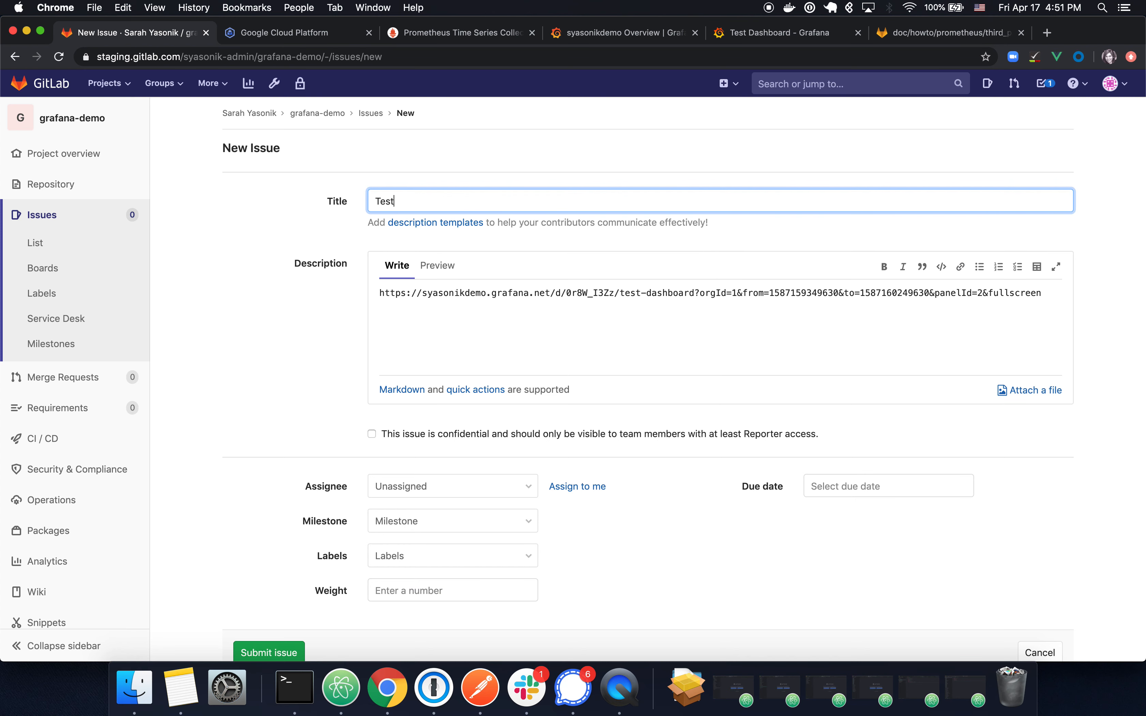
pyautogui.write('ing Grafana Issue')
pyautogui.scroll(-3, 289, 397)
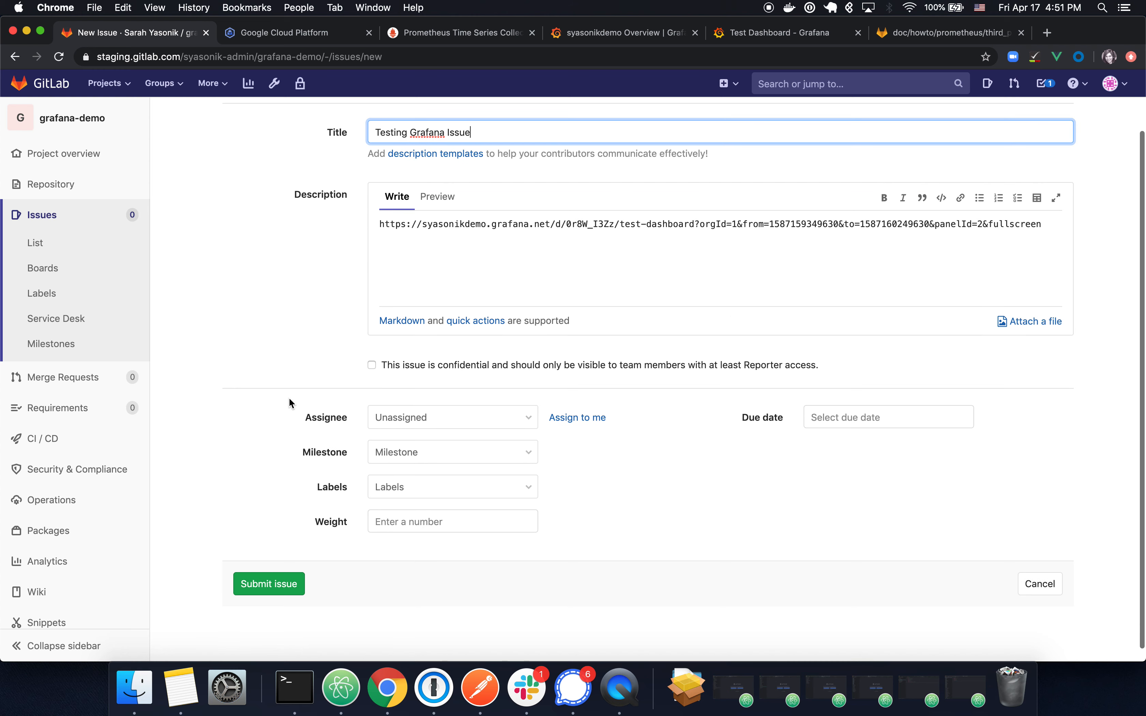
pyautogui.click(272, 586)
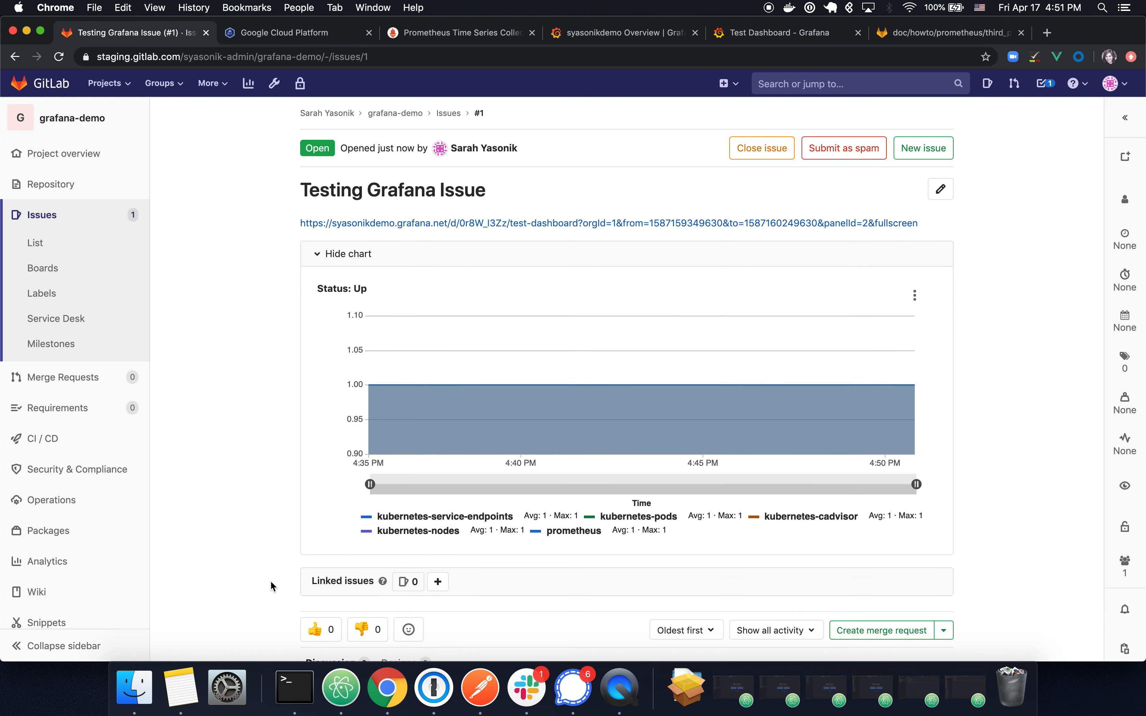
pyautogui.scroll(-1, 271, 586)
pyautogui.scroll(1, 271, 587)
pyautogui.click(769, 9)
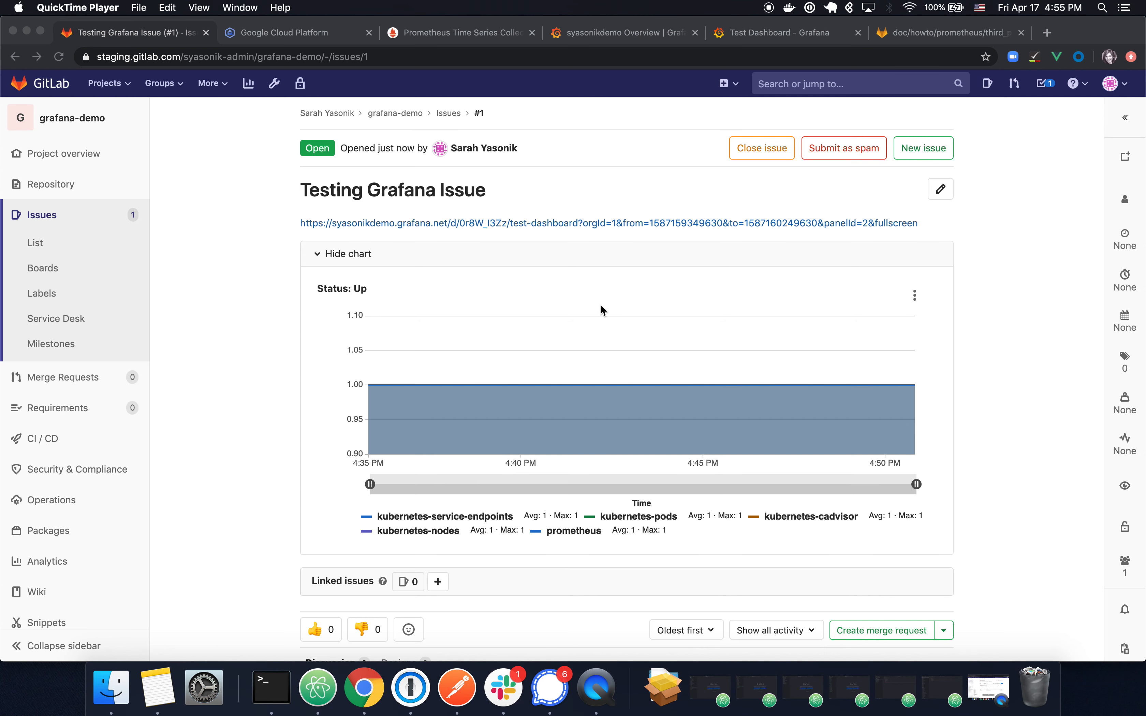